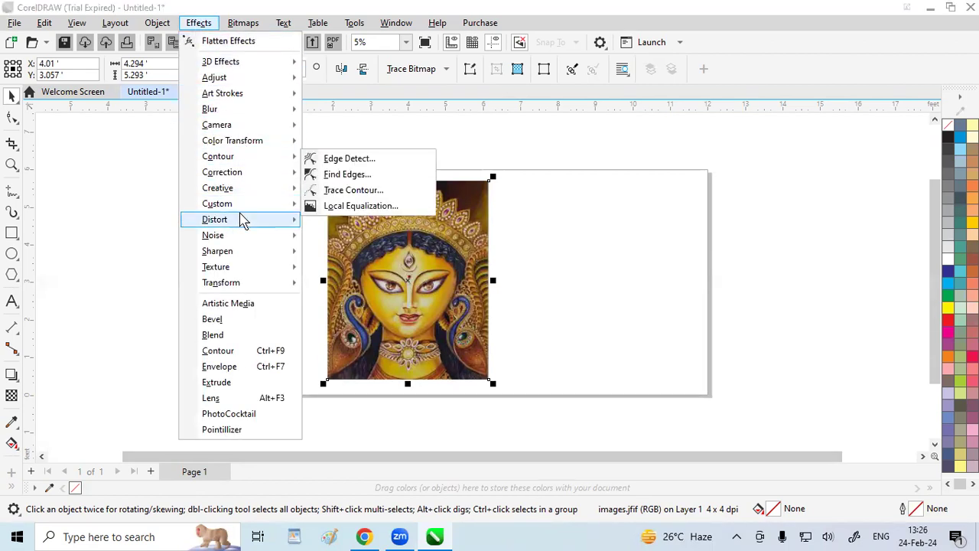
Move the portrait image about 1 ft left to make room and draw a rectangle about 2.5 by 2.75 ft beside it
left_click(477, 227)
left_click_drag(485, 249, 405, 247)
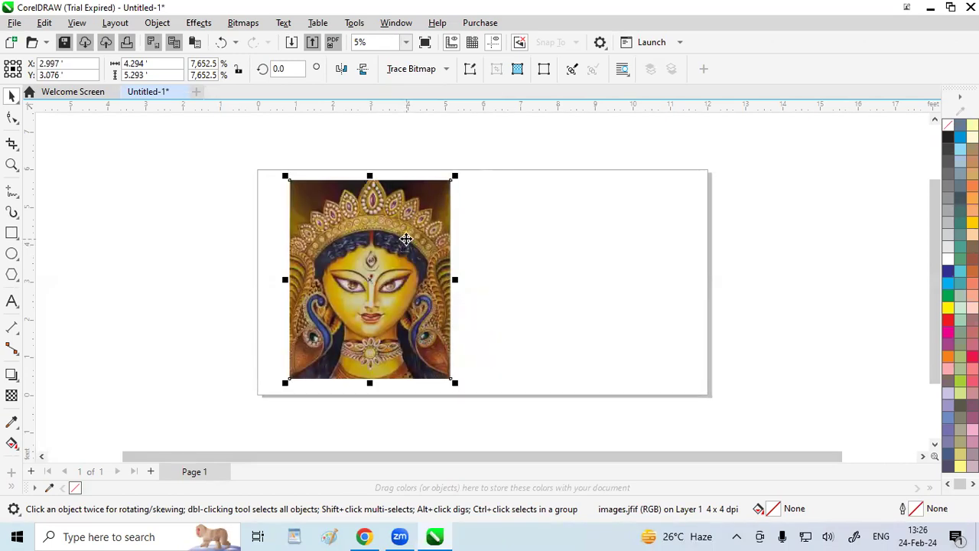
left_click(12, 232)
left_click_drag(554, 213, 649, 317)
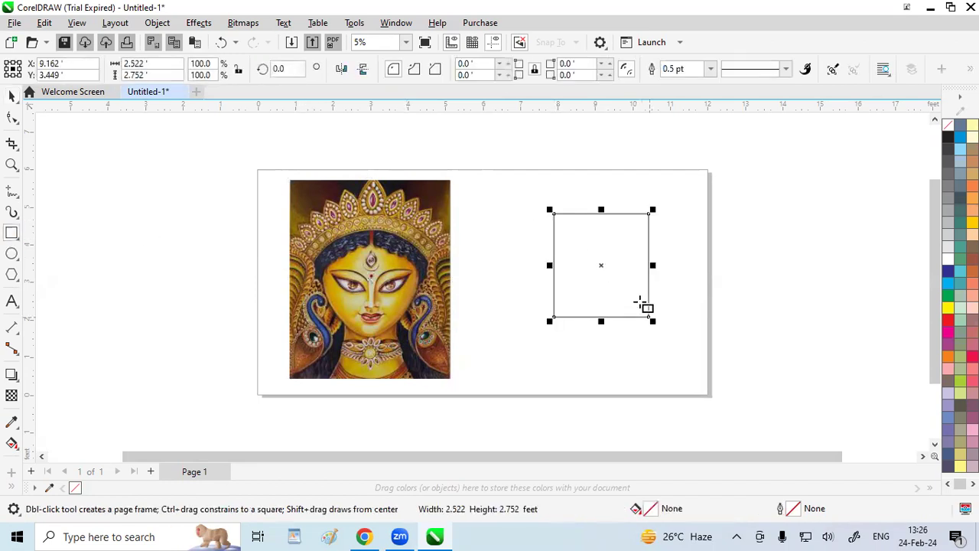
left_click(601, 267)
double_click(602, 266)
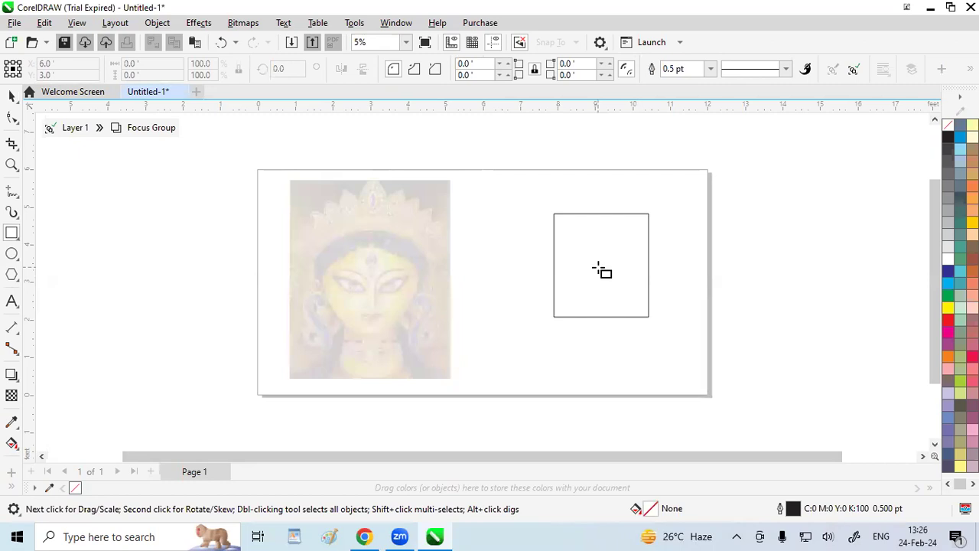
left_click(49, 130)
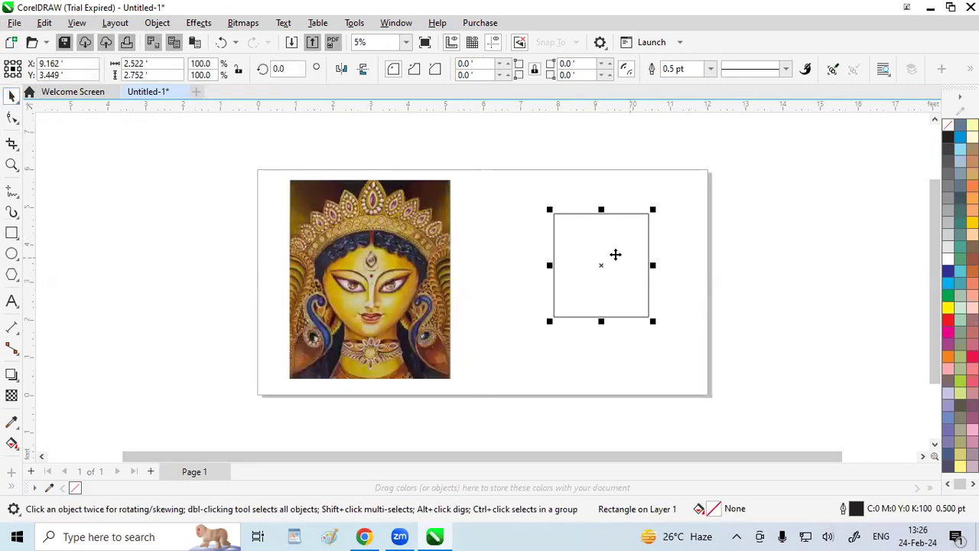
Try a 3D Rotate of -12 vertical and 22 horizontal on the unfilled rectangle, closing the effect without applying it
left_click(198, 23)
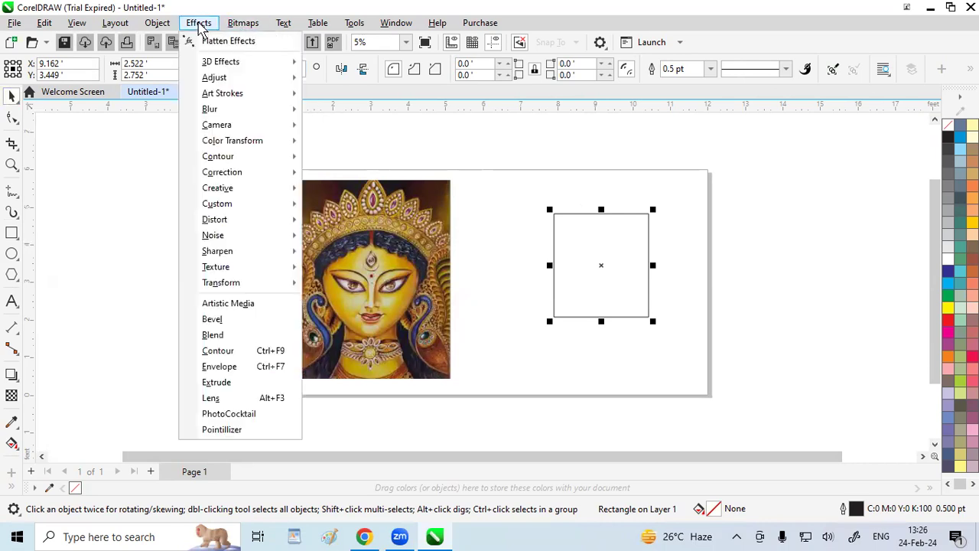
mouse_move(212, 64)
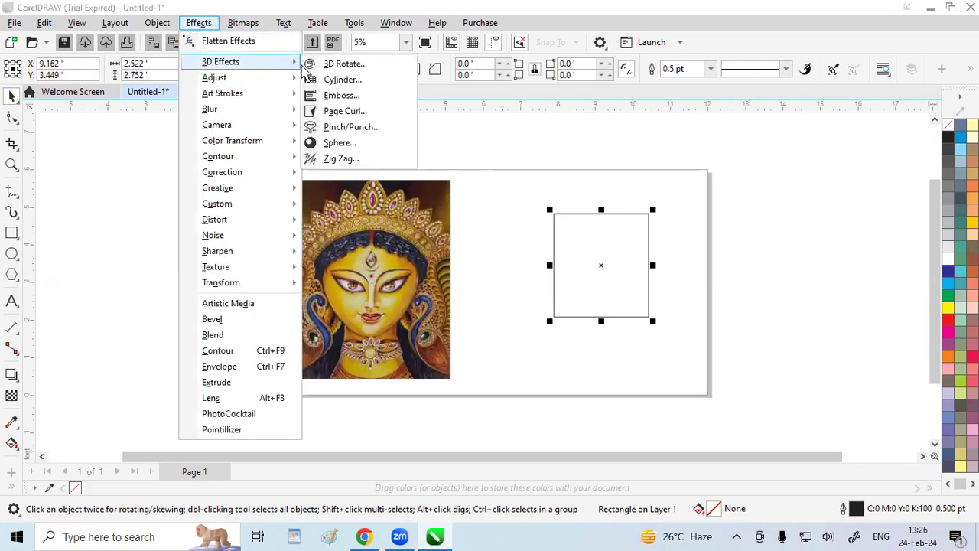
left_click(348, 69)
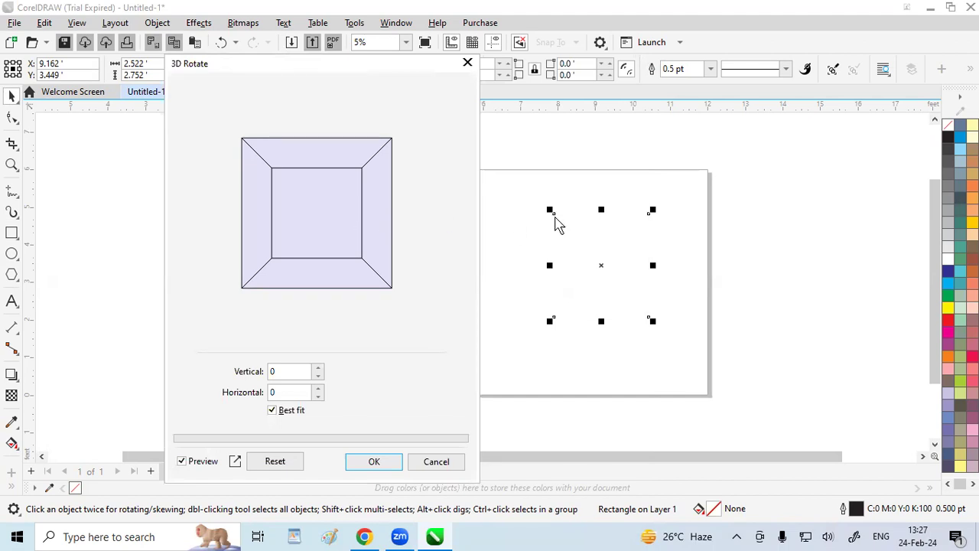
left_click_drag(279, 231, 301, 228)
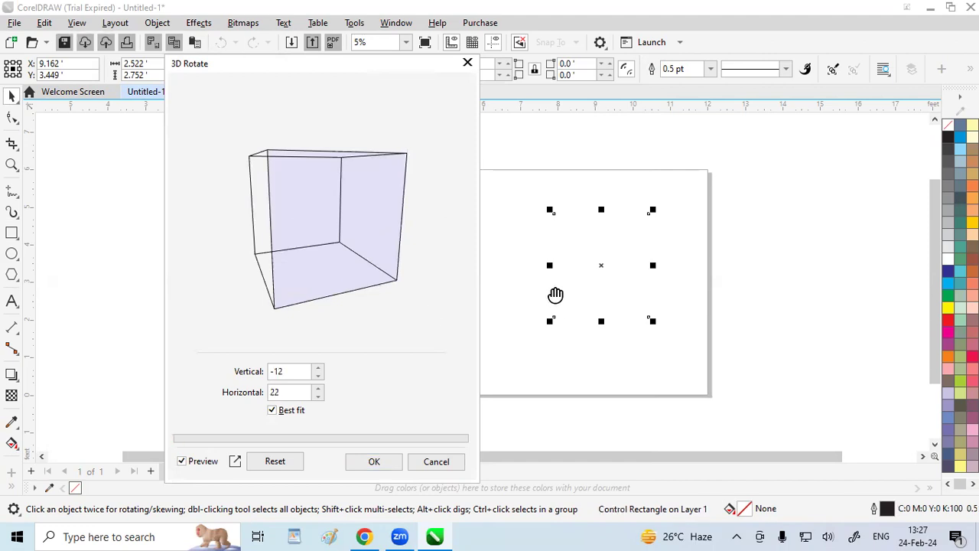
left_click(468, 62)
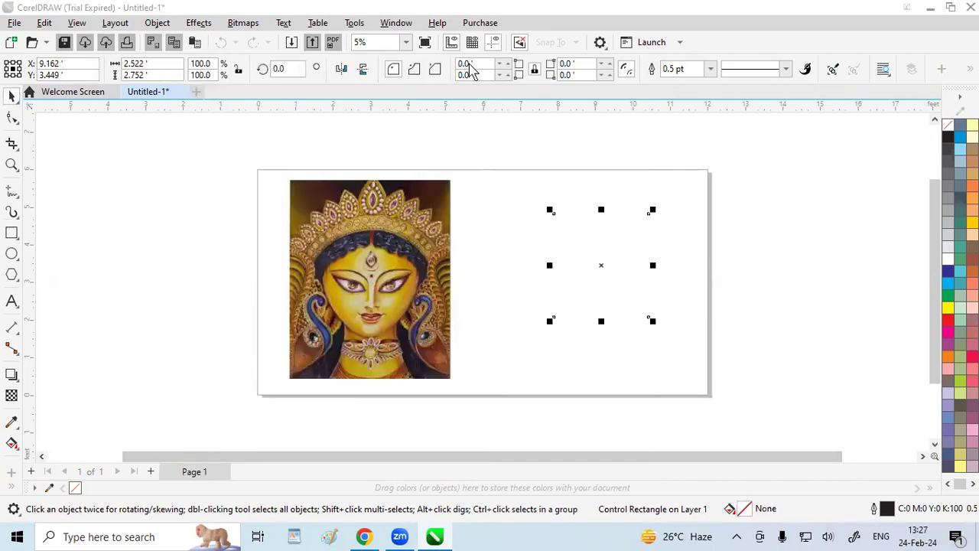
Fill the selected rectangle with red (C:0 M:100 Y:100 K:0)
left_click(568, 288)
left_click(568, 288)
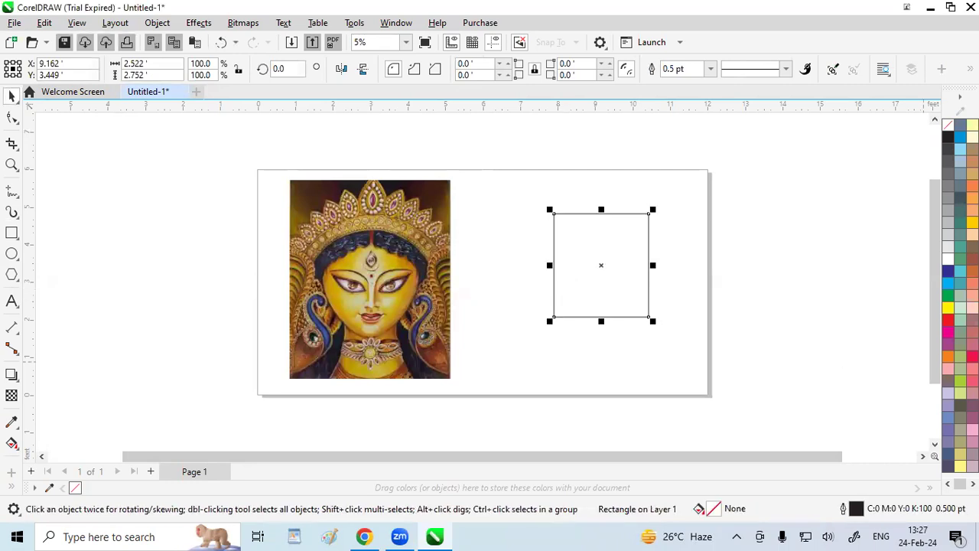
left_click(946, 325)
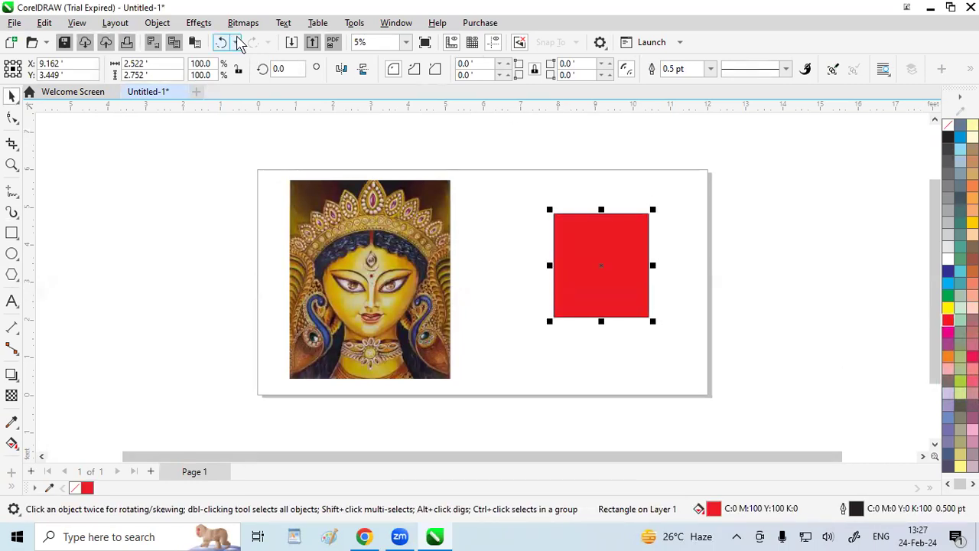
Try 3D Rotate on the red rectangle with vertical/horizontal angles of 0/46, -24/49 and -2/-29, and discard the effect
left_click(206, 26)
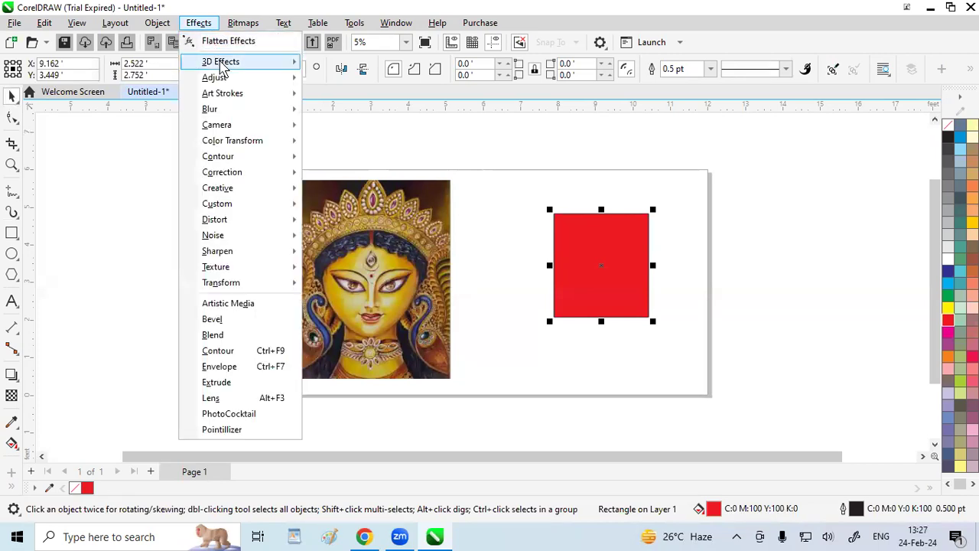
mouse_move(222, 66)
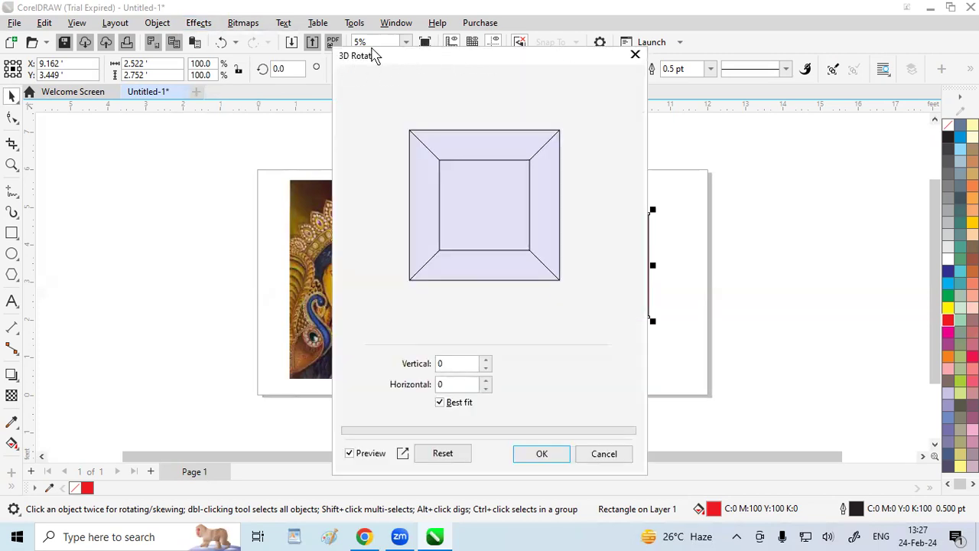
left_click_drag(360, 55, 232, 49)
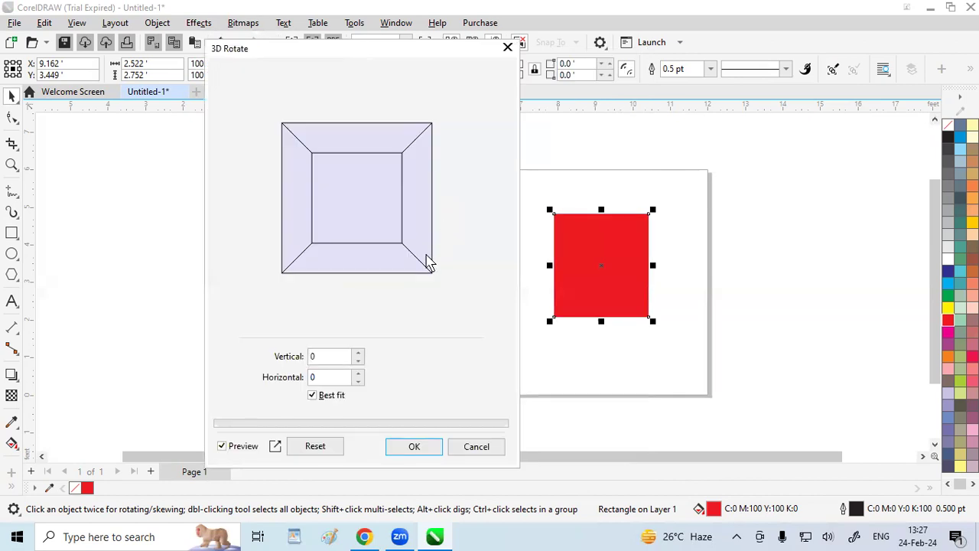
left_click_drag(313, 271, 341, 267)
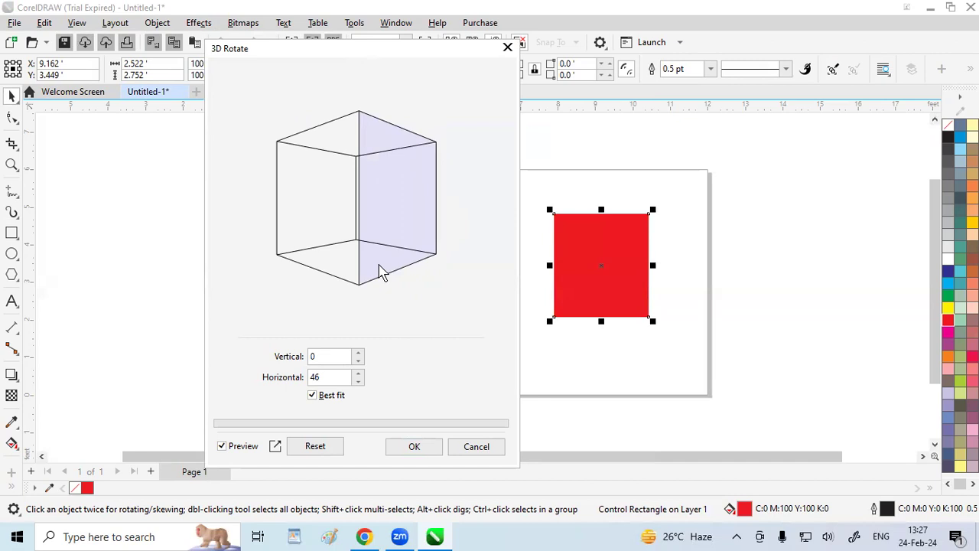
left_click_drag(366, 223, 368, 262)
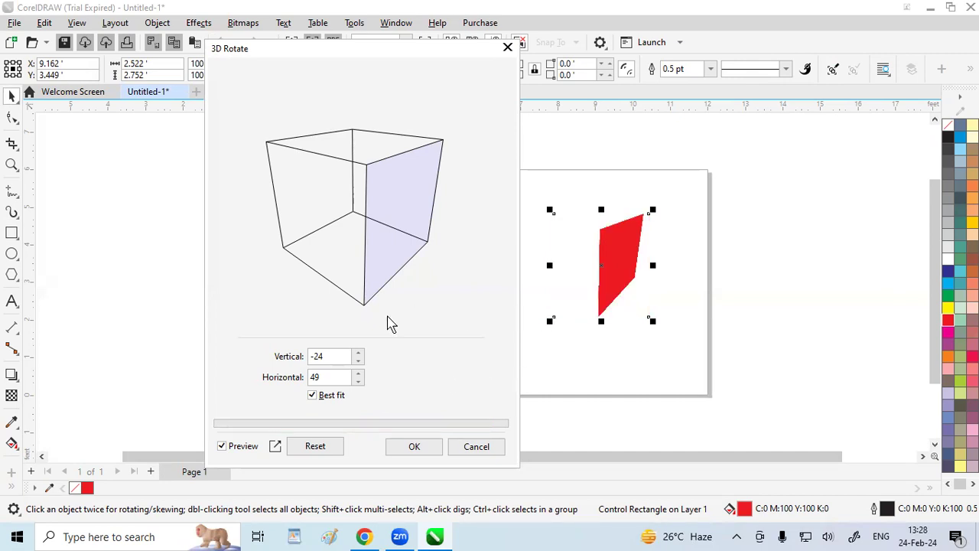
left_click_drag(370, 233, 256, 207)
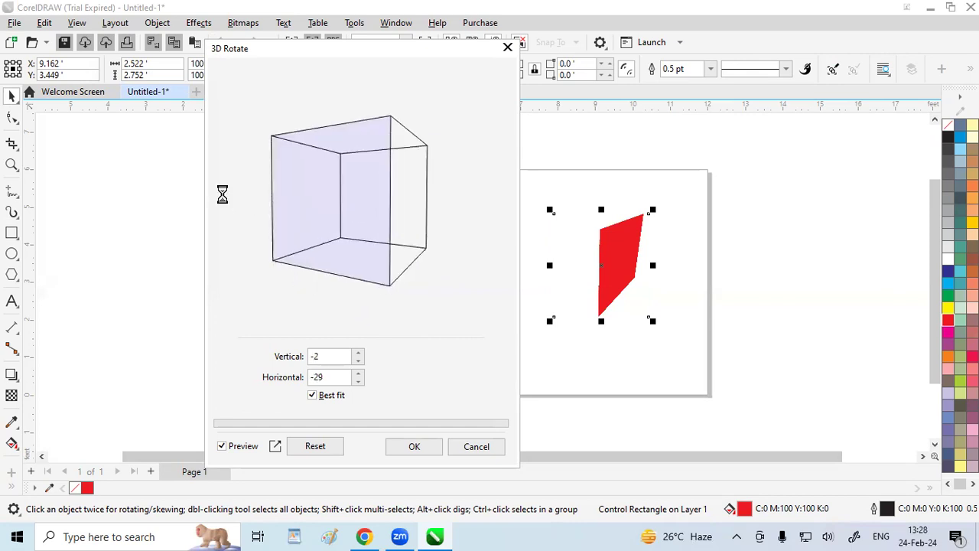
left_click(507, 47)
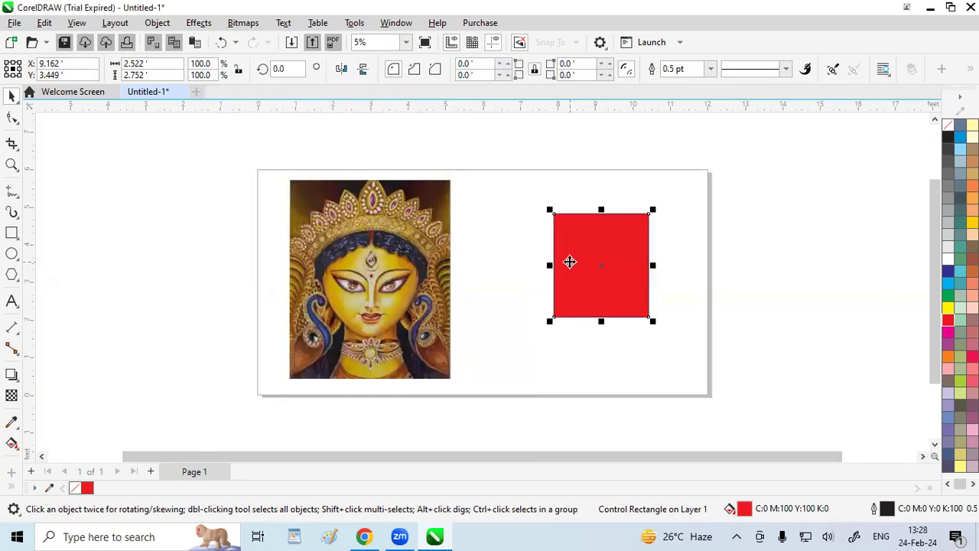
Try a horizontal Cylinder effect at 100 percent on the red rectangle and cancel it
left_click(200, 23)
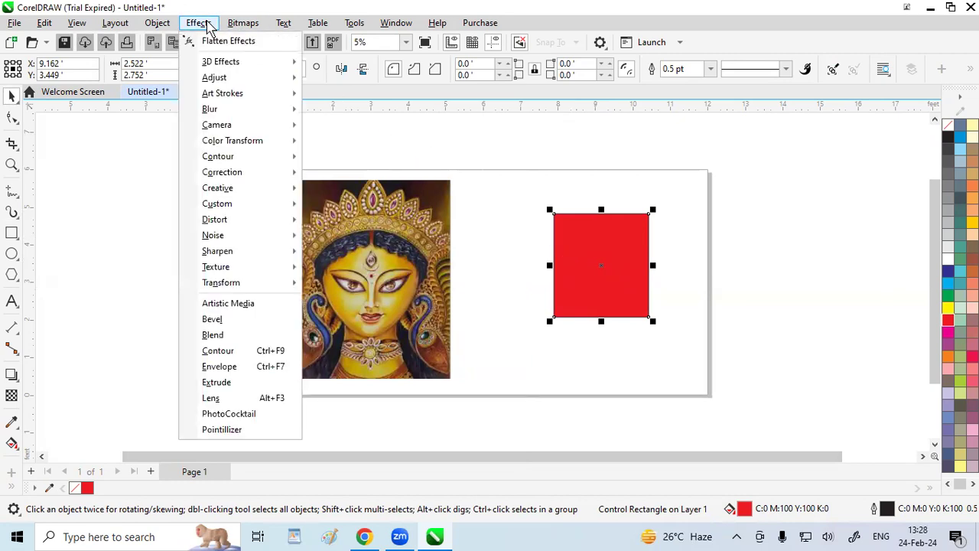
mouse_move(230, 62)
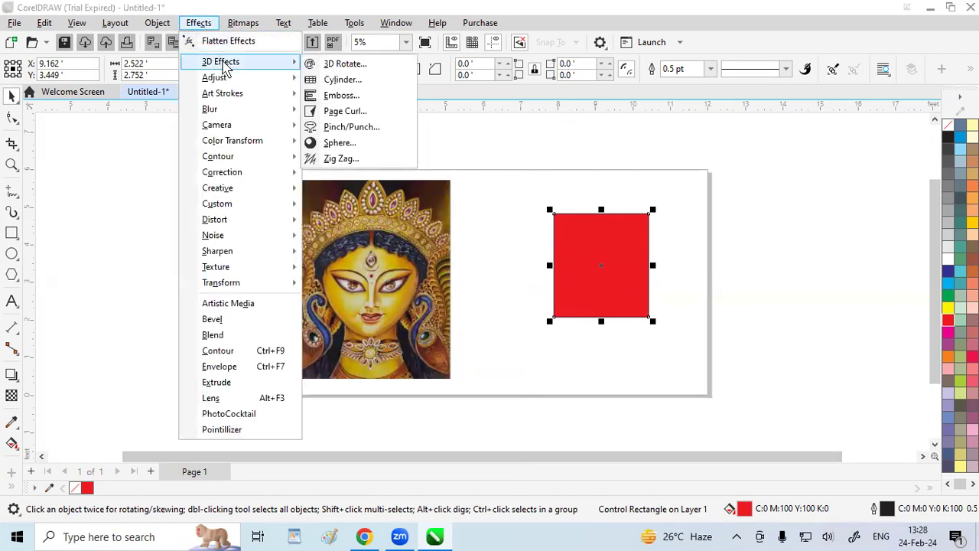
left_click(343, 80)
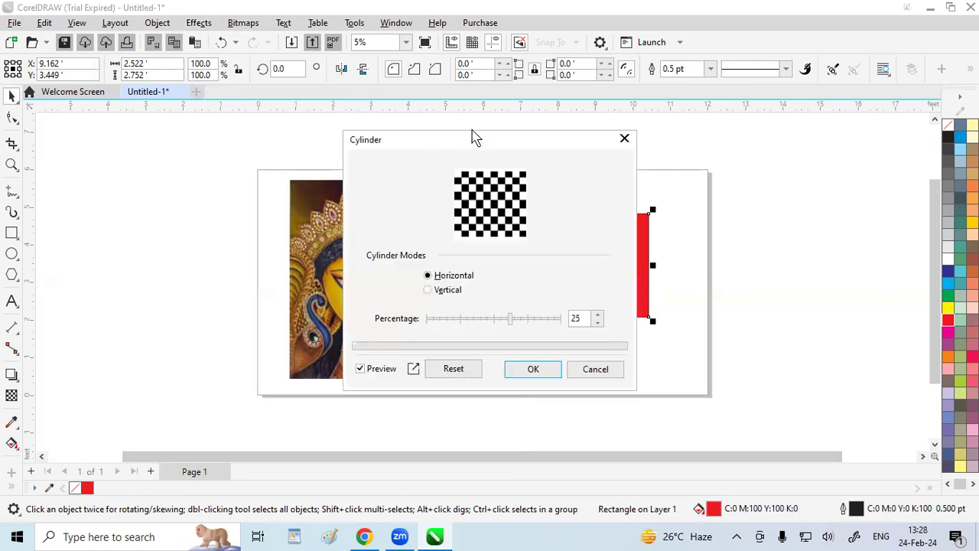
left_click_drag(374, 150, 187, 140)
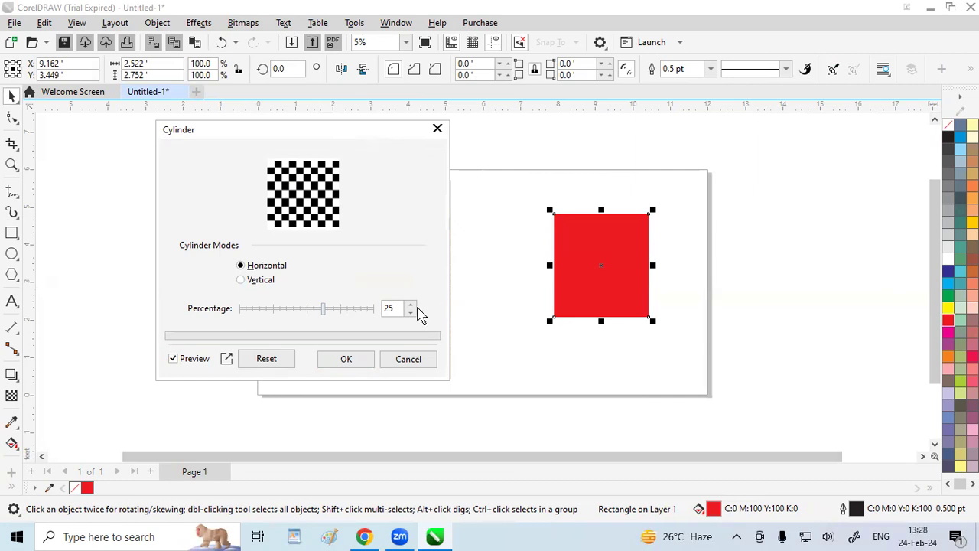
left_click_drag(324, 315, 410, 312)
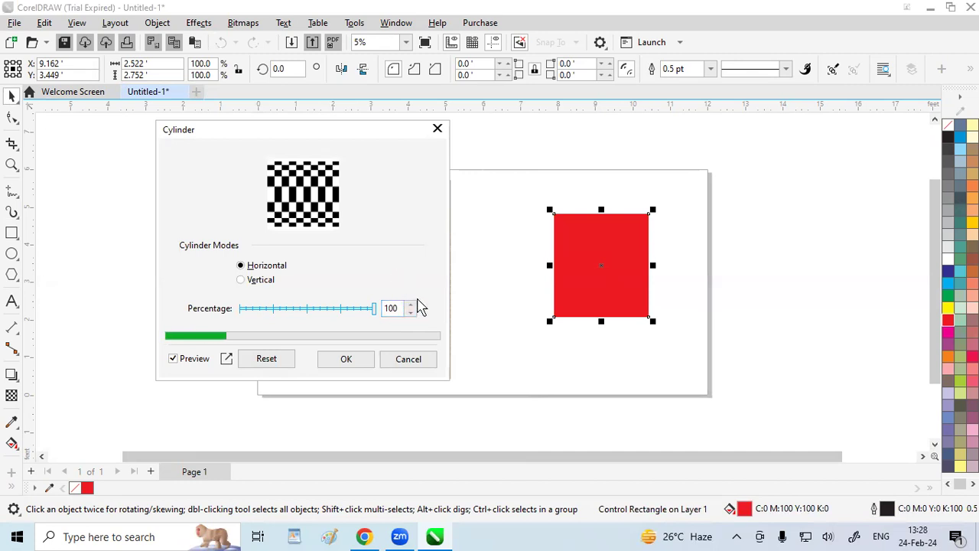
left_click(408, 359)
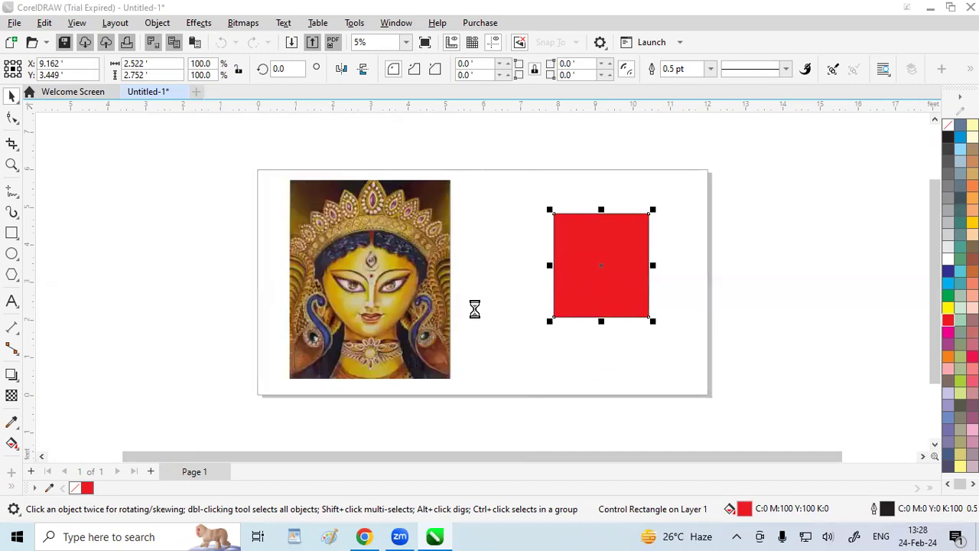
Delete the red rectangle and move the portrait image to the right end of the page
left_click(366, 253)
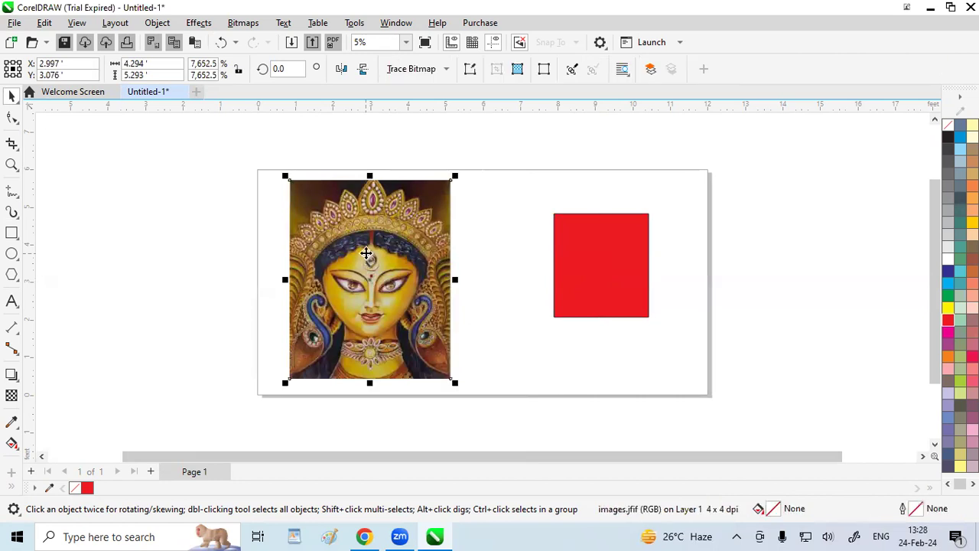
left_click(611, 283)
key("Delete")
left_click(403, 282)
left_click_drag(404, 282, 649, 283)
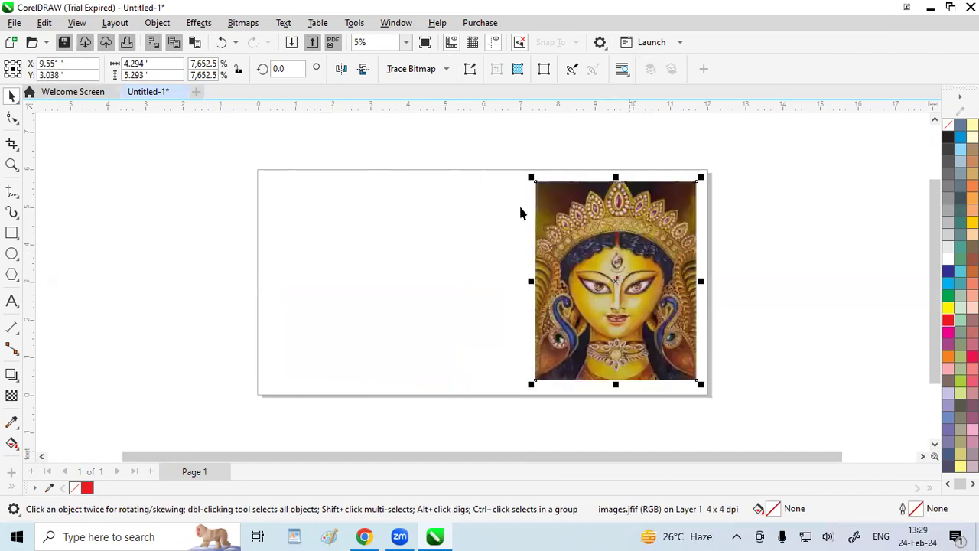
Preview the horizontal Cylinder effect on the portrait image at 76, -100 and 100 percent, and cancel it
left_click(208, 23)
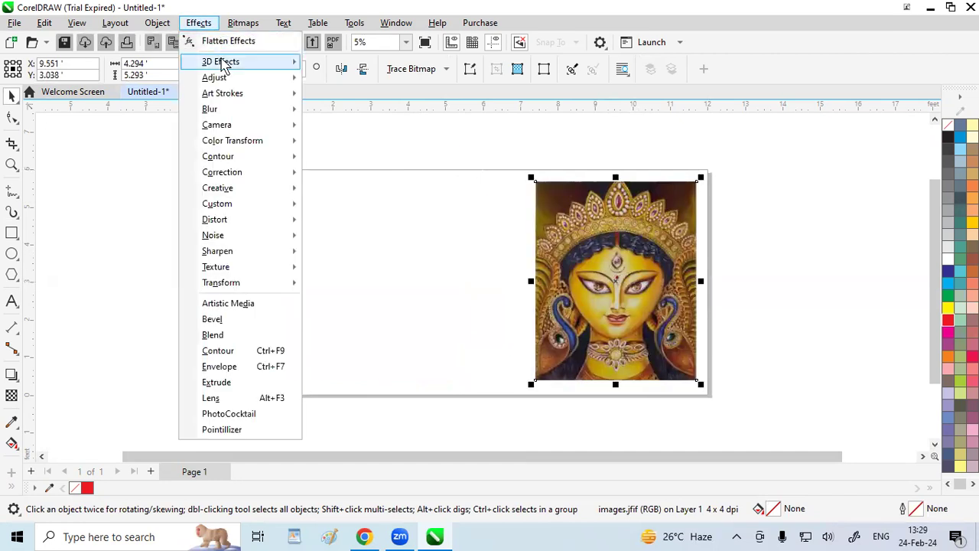
mouse_move(239, 68)
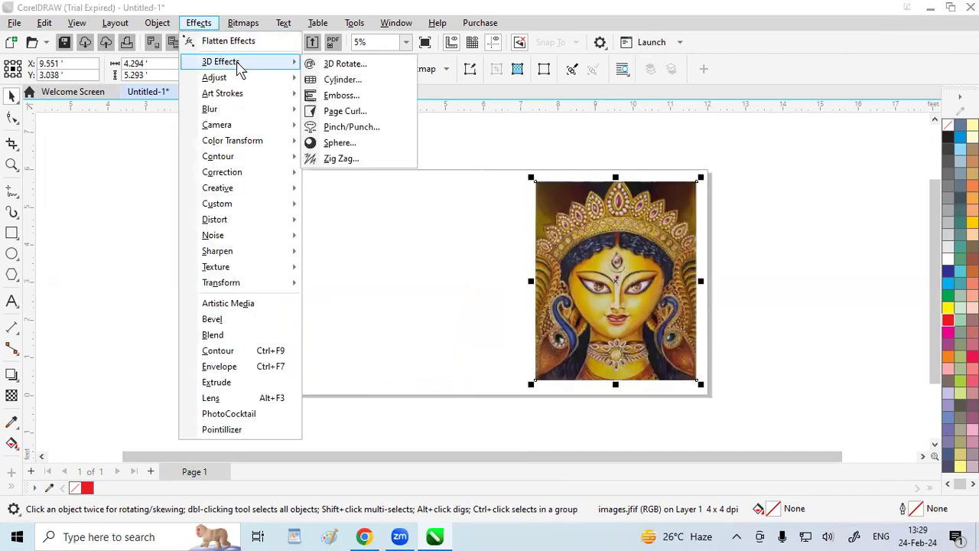
left_click(348, 80)
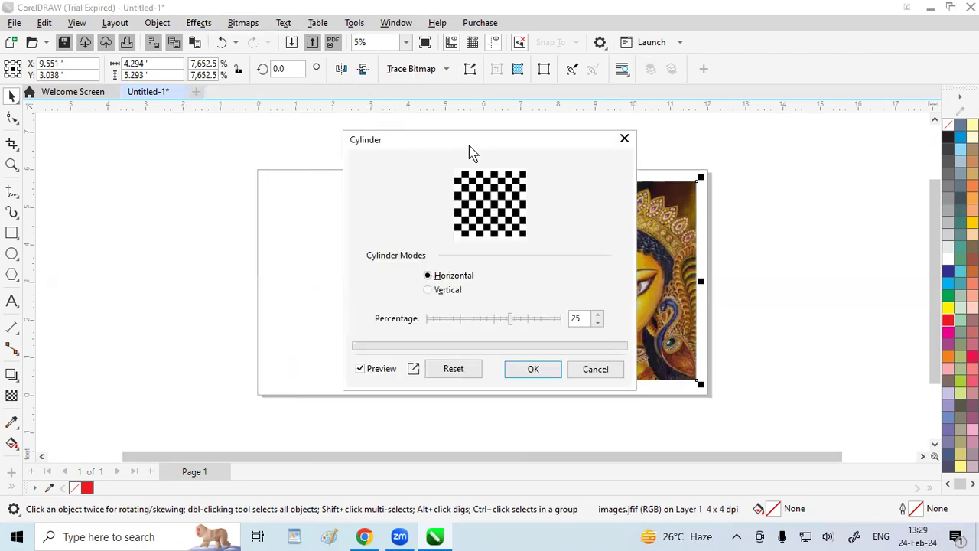
left_click_drag(470, 146, 317, 124)
left_click_drag(359, 304, 395, 308)
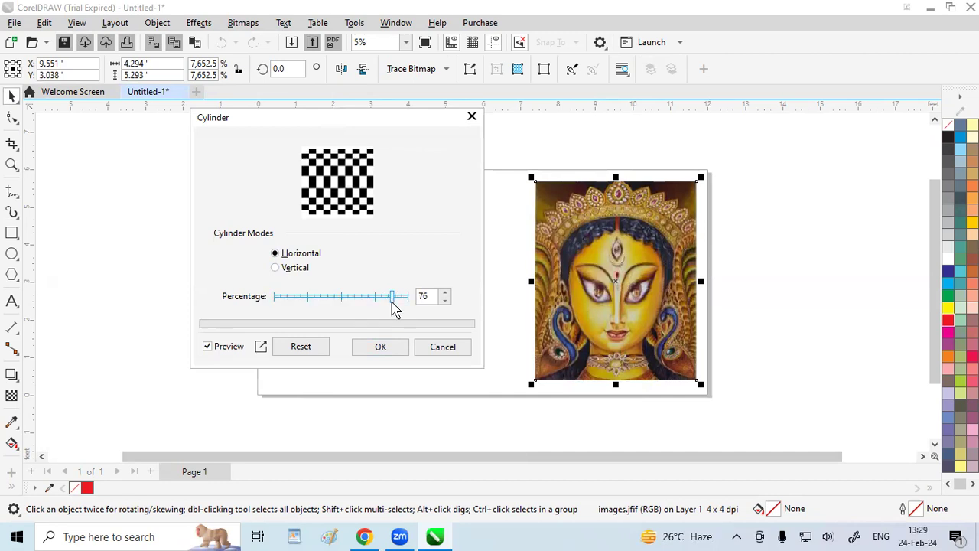
left_click_drag(395, 308, 268, 300)
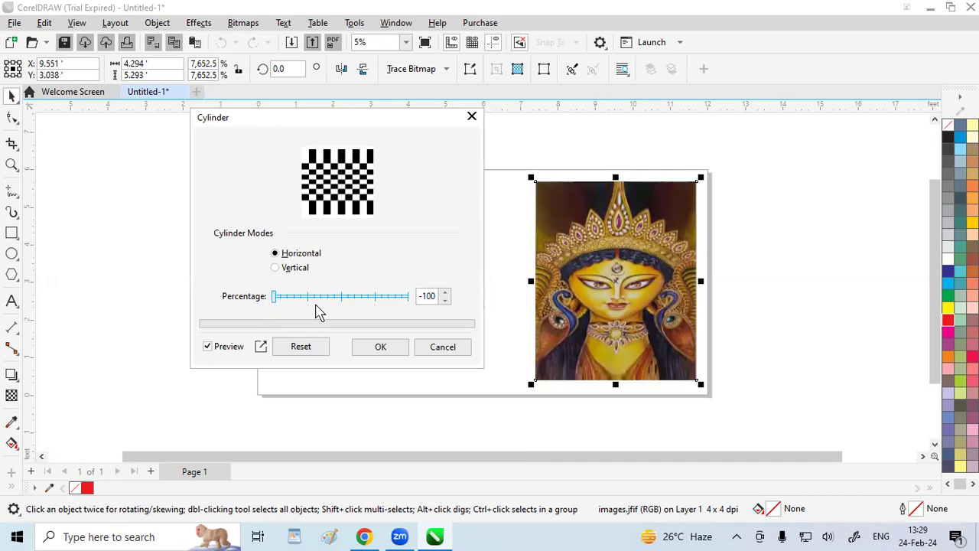
left_click_drag(275, 299, 414, 309)
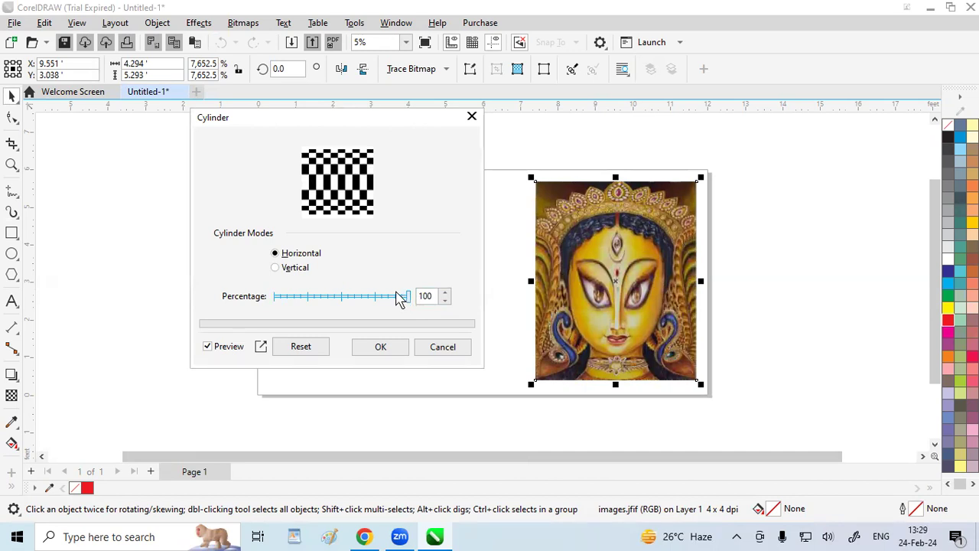
left_click(440, 351)
Preview the Emboss effect on the portrait image with a depth of 1 and a level of 500
left_click(200, 23)
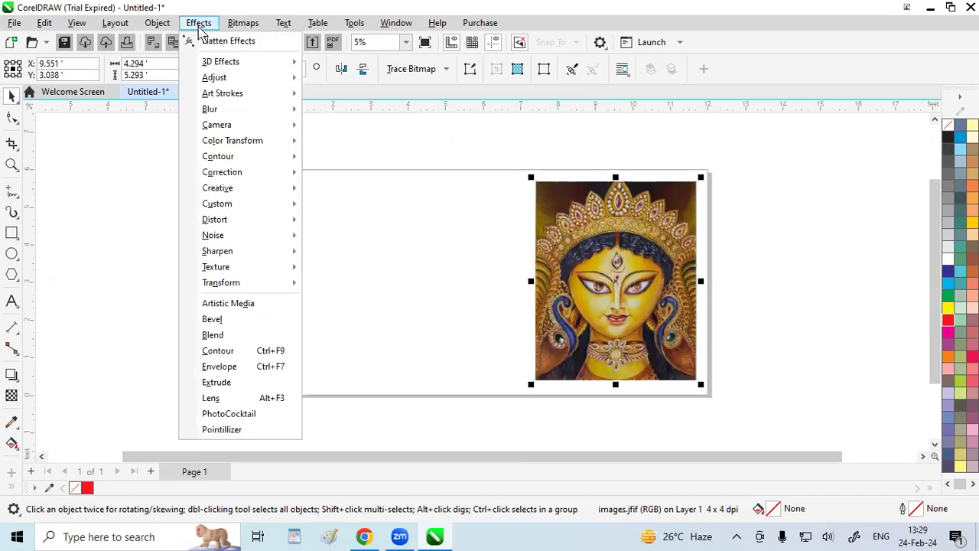
mouse_move(218, 68)
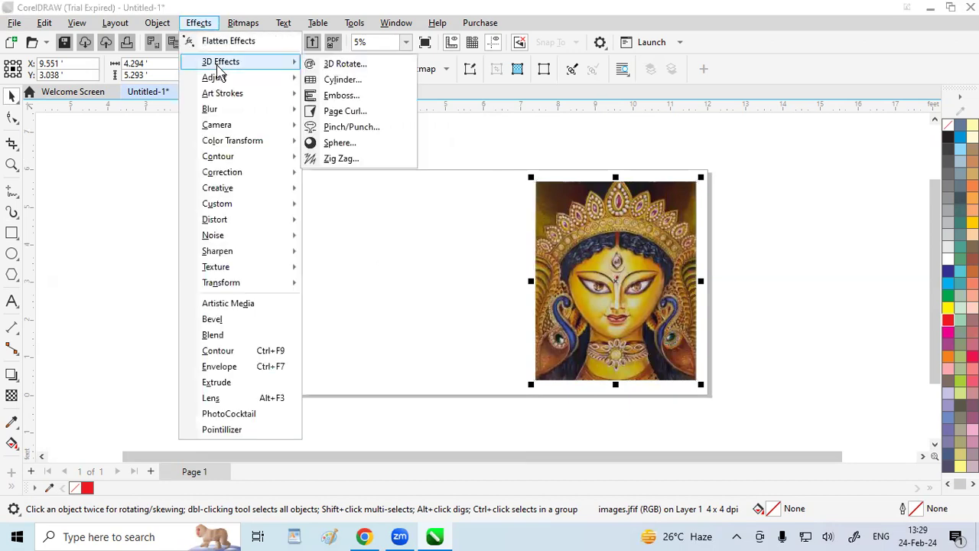
left_click(334, 98)
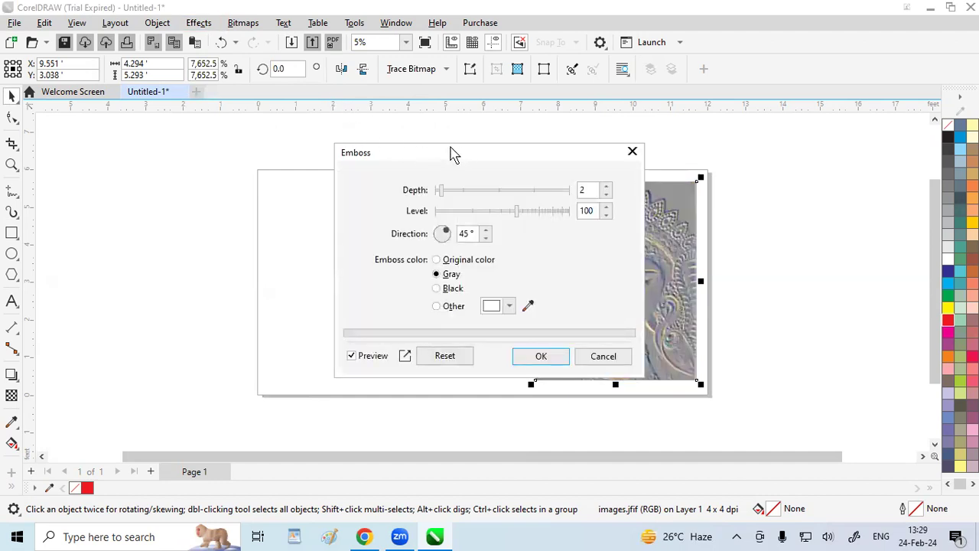
left_click_drag(451, 153, 282, 133)
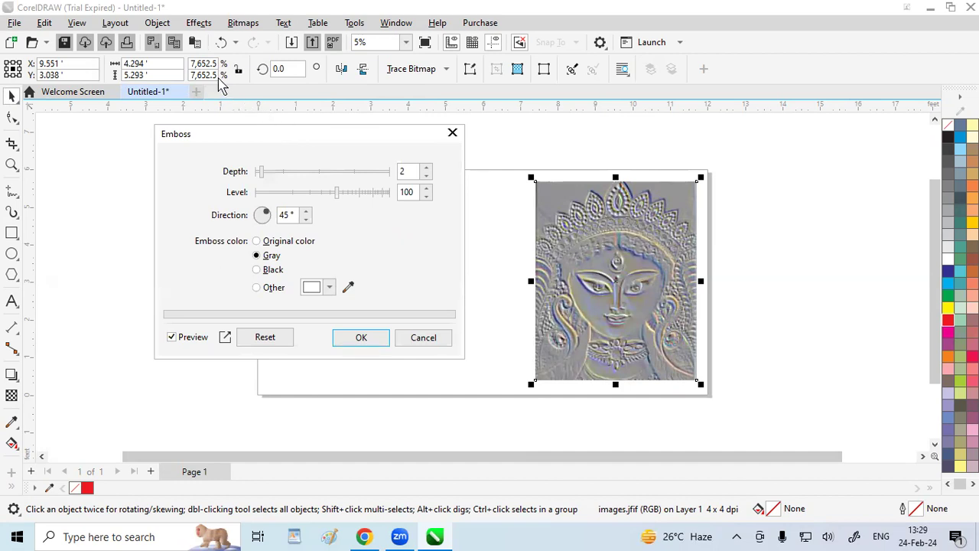
mouse_move(261, 175)
left_mouse_down()
mouse_move(341, 182)
mouse_move(254, 174)
left_mouse_up()
left_click_drag(338, 192, 400, 213)
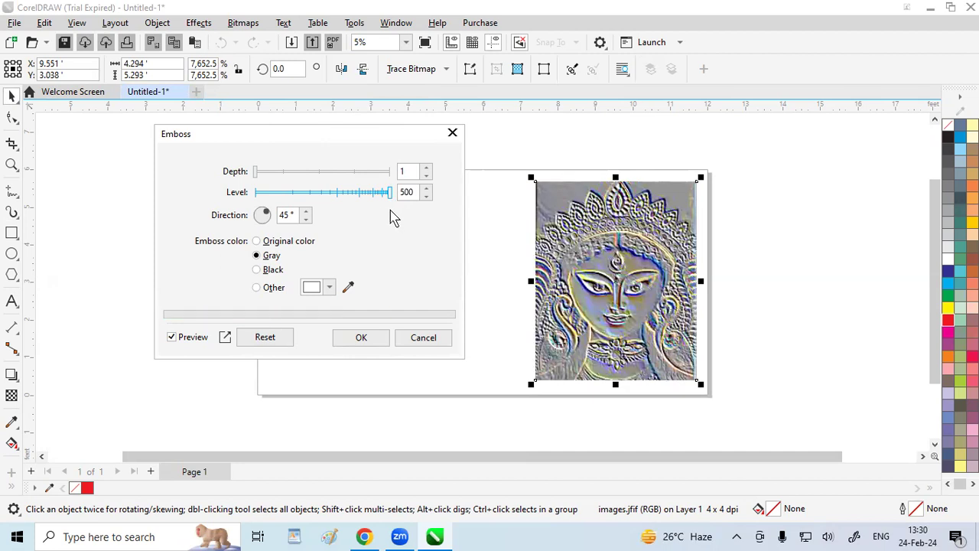
Try the Original color, Gray and Black emboss colors, and a custom red under Other
left_click(257, 242)
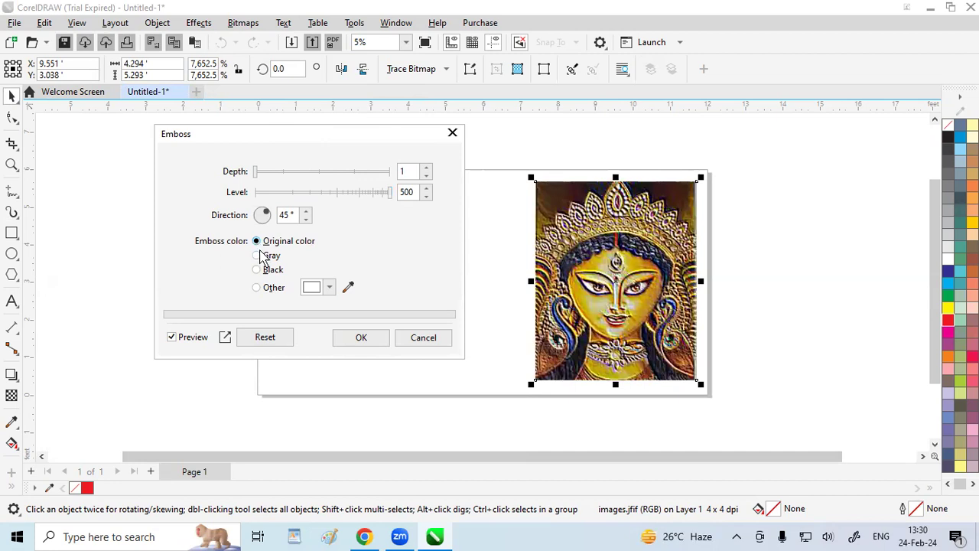
left_click(259, 257)
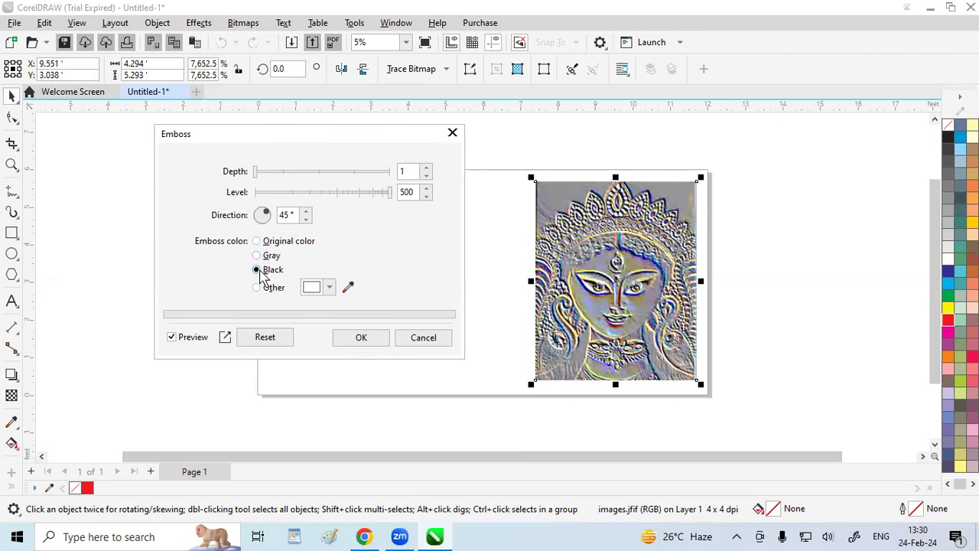
left_click(258, 270)
left_click(258, 287)
left_click(329, 288)
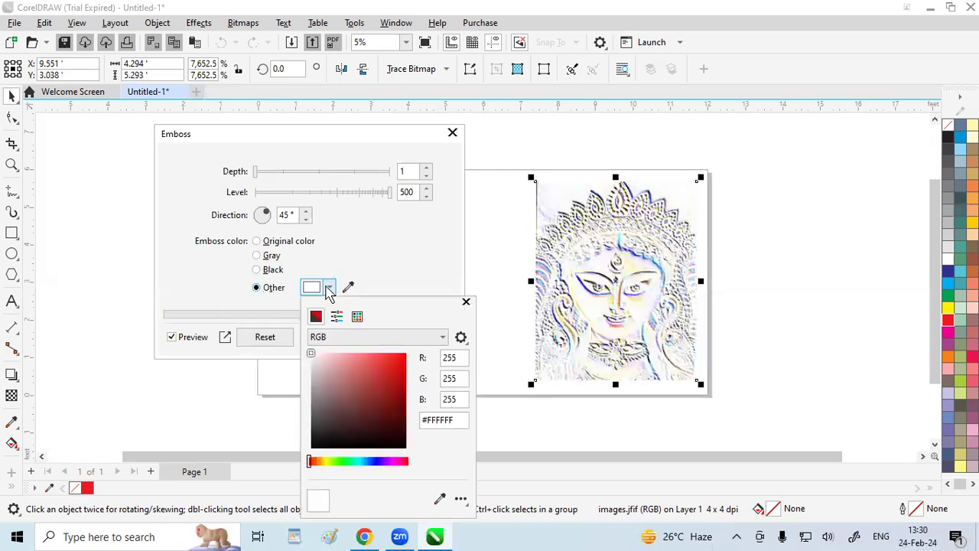
left_click_drag(396, 363, 407, 351)
left_click(421, 269)
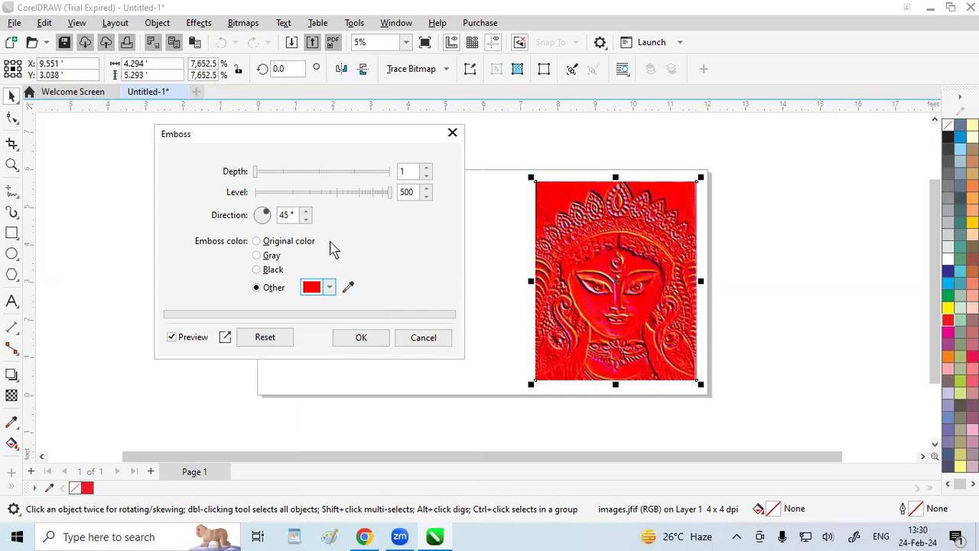
Try emboss directions of 80, 306 and 225 degrees on the portrait image, and discard the effect
left_click(305, 212)
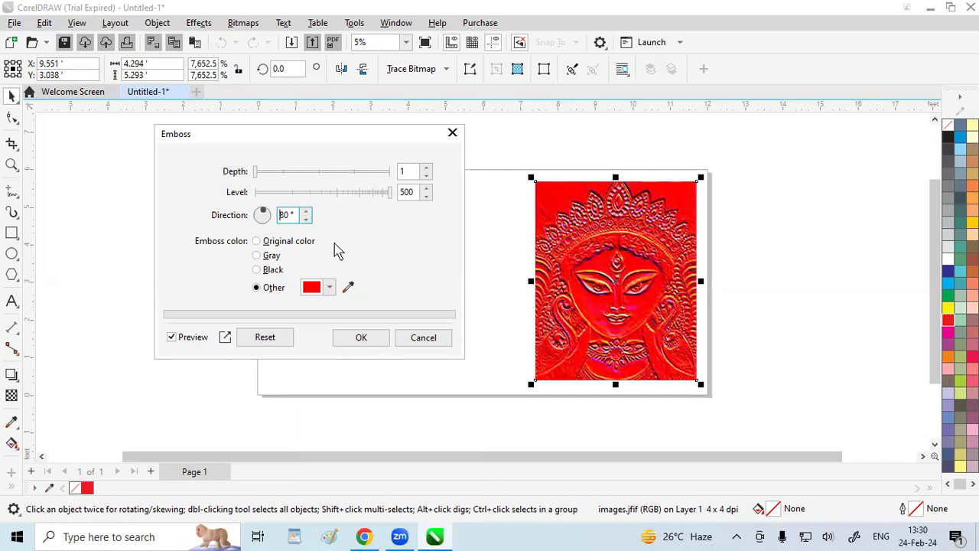
left_click(266, 215)
left_click_drag(266, 213, 271, 224)
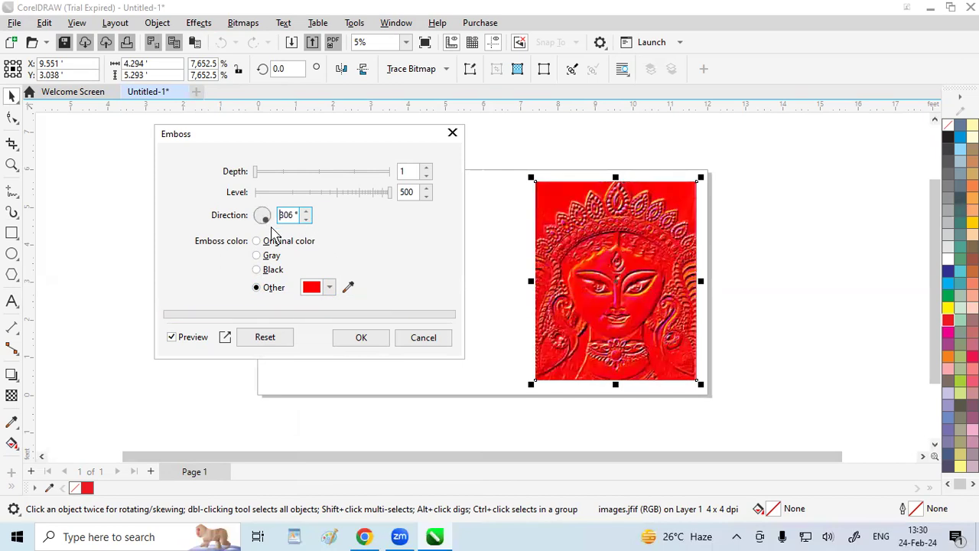
left_click_drag(266, 222, 257, 231)
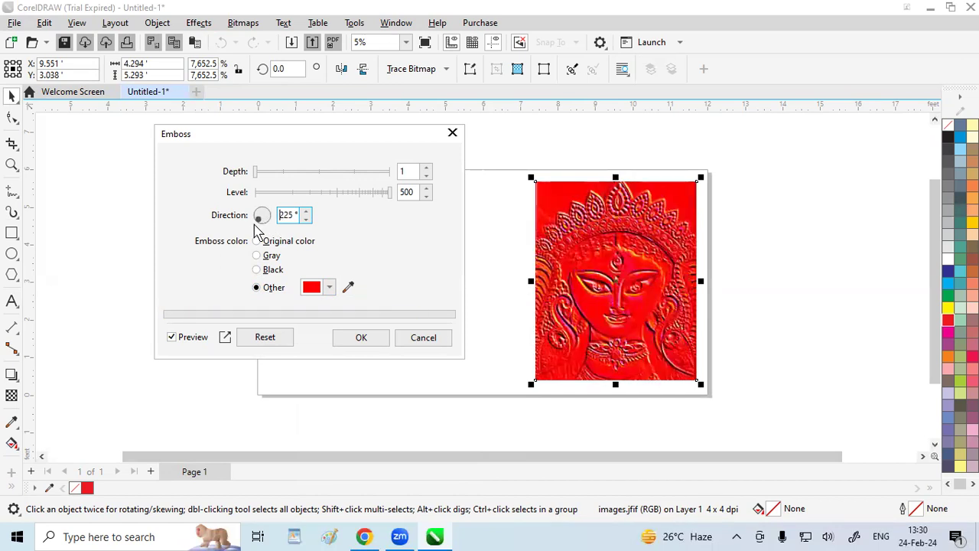
left_click(452, 133)
Move the portrait image off the page's right side and import the Desktop photo download (2) onto the page, about 4.6 by 5.7 feet
left_click_drag(623, 258, 817, 250)
left_click(533, 221)
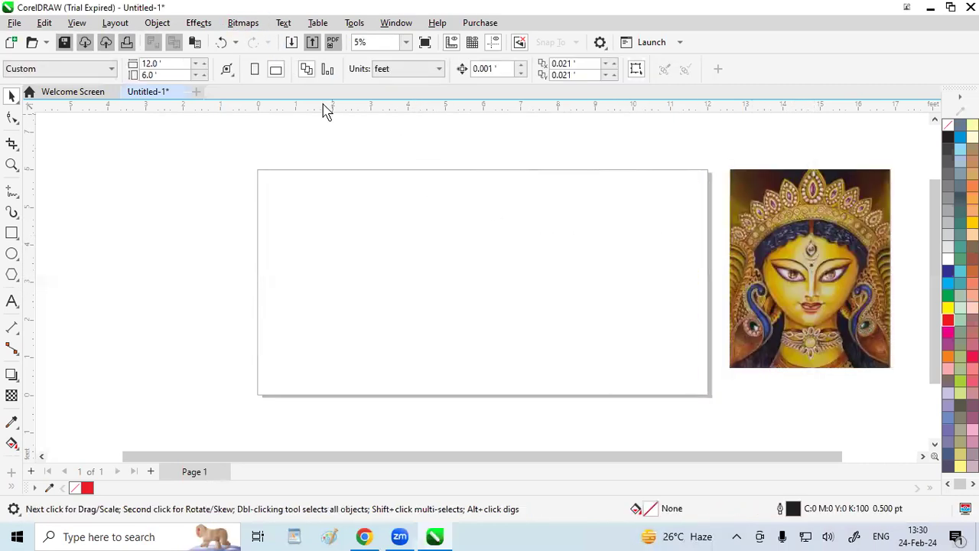
left_click(290, 43)
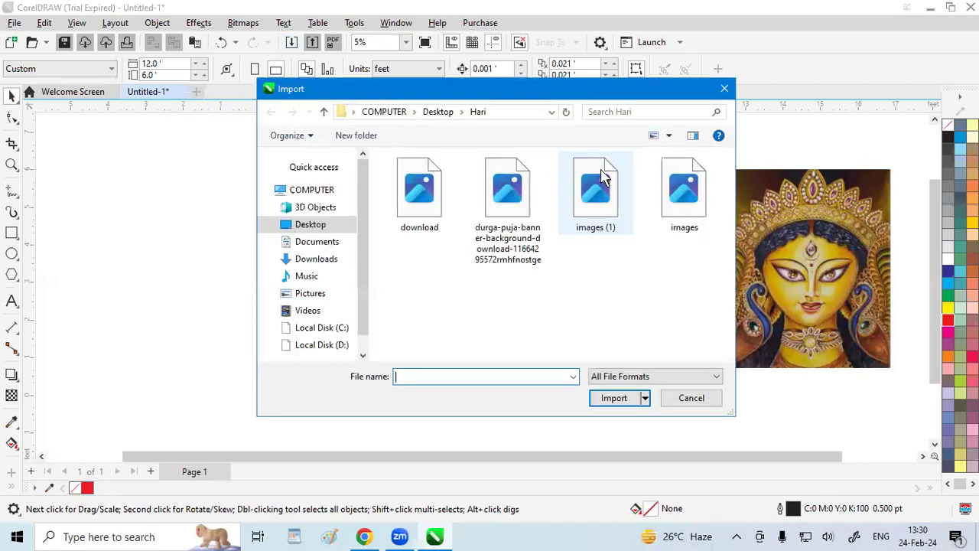
left_click(434, 115)
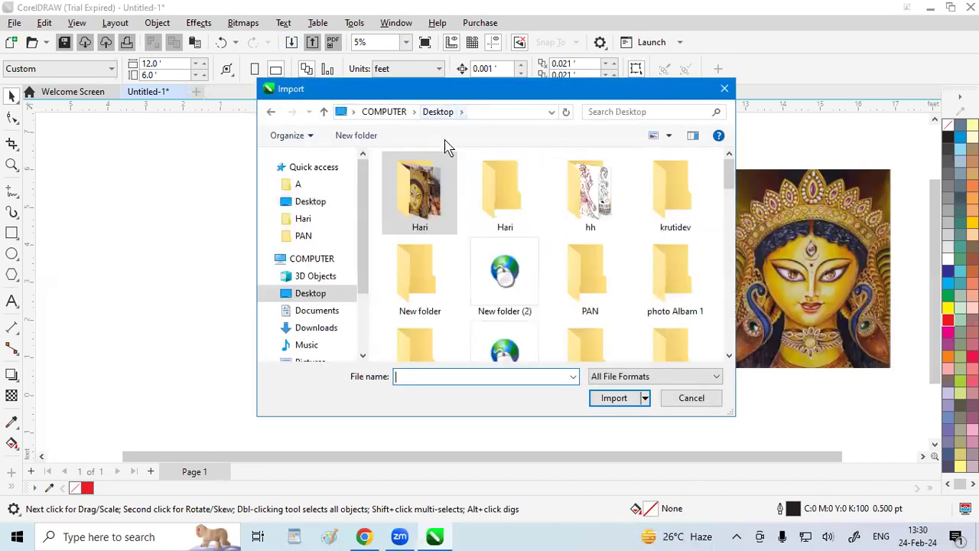
scroll(472, 203, "down", 1)
scroll(473, 204, "down", 5)
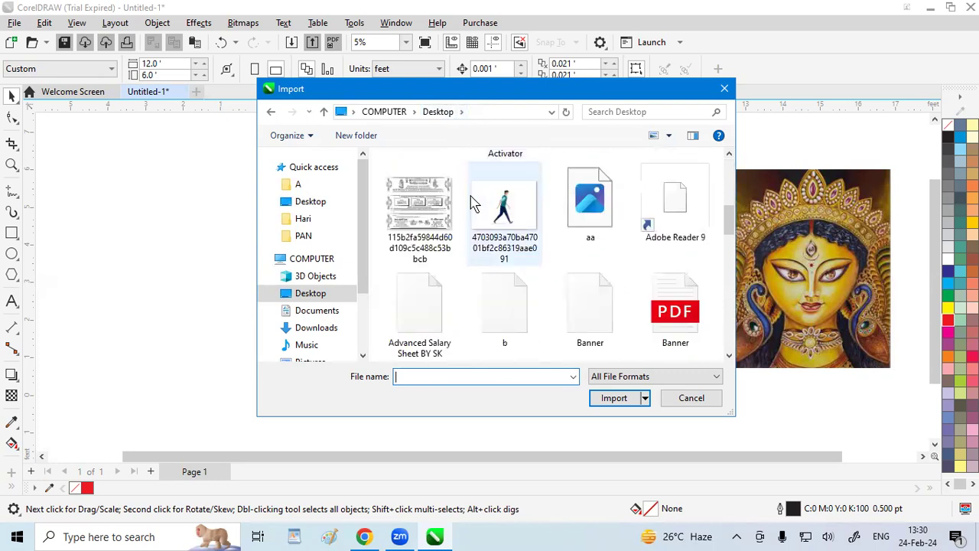
scroll(473, 204, "down", 2)
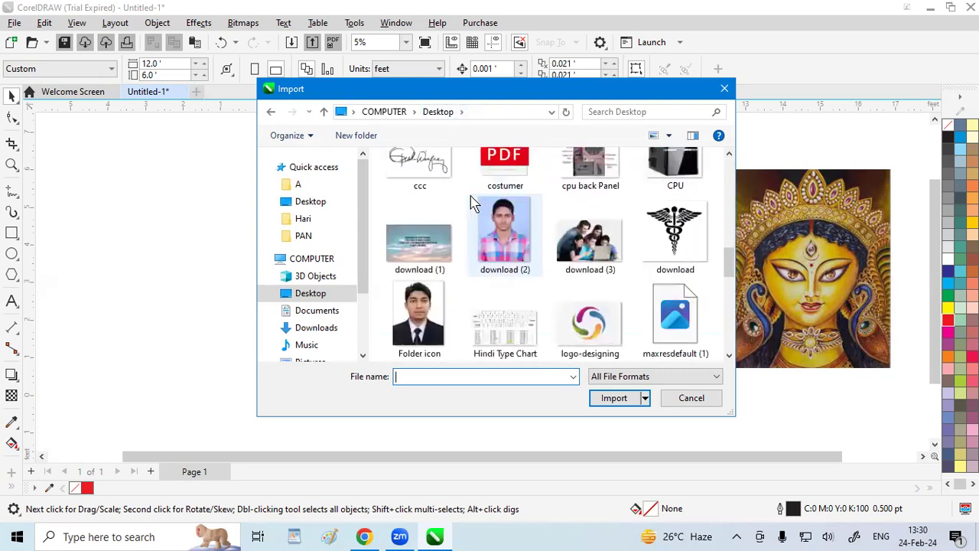
left_click(511, 233)
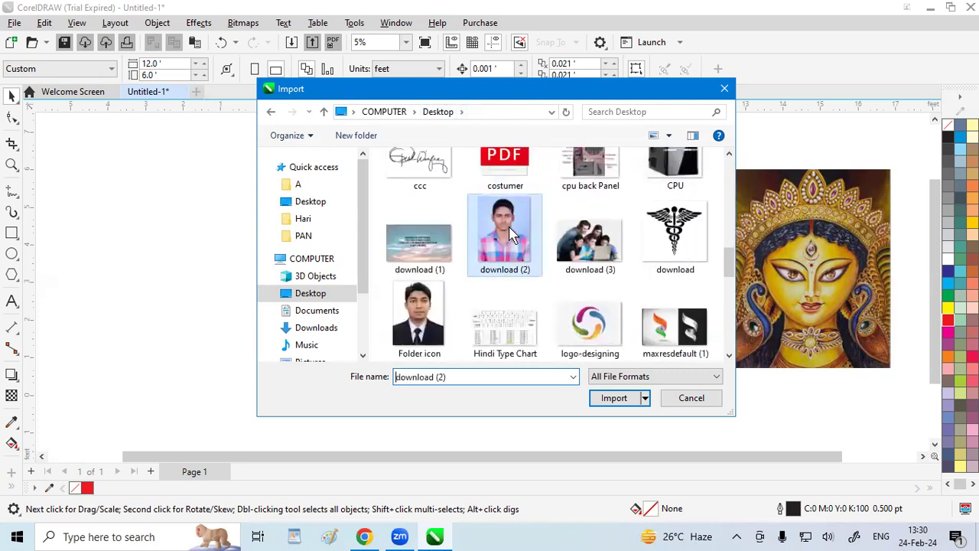
left_click(611, 399)
left_click_drag(441, 179, 640, 392)
left_click_drag(557, 306, 585, 299)
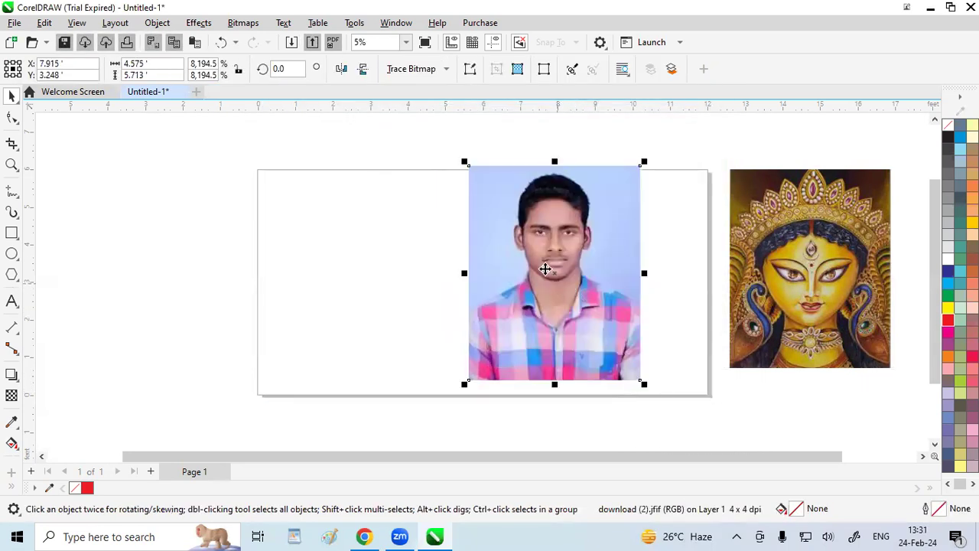
Start a Page Curl on the imported photo, try both lower corners, and choose the upper-left corner
left_click(205, 26)
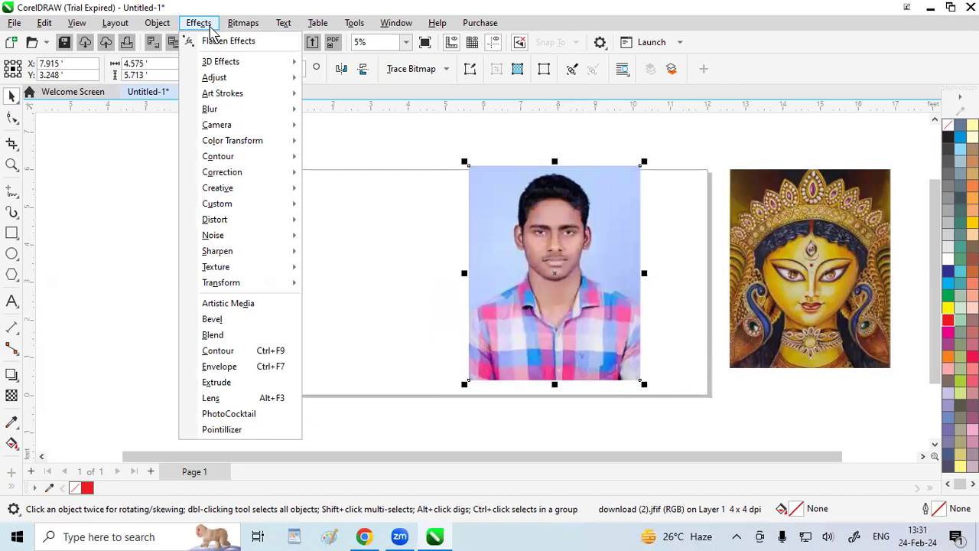
mouse_move(228, 65)
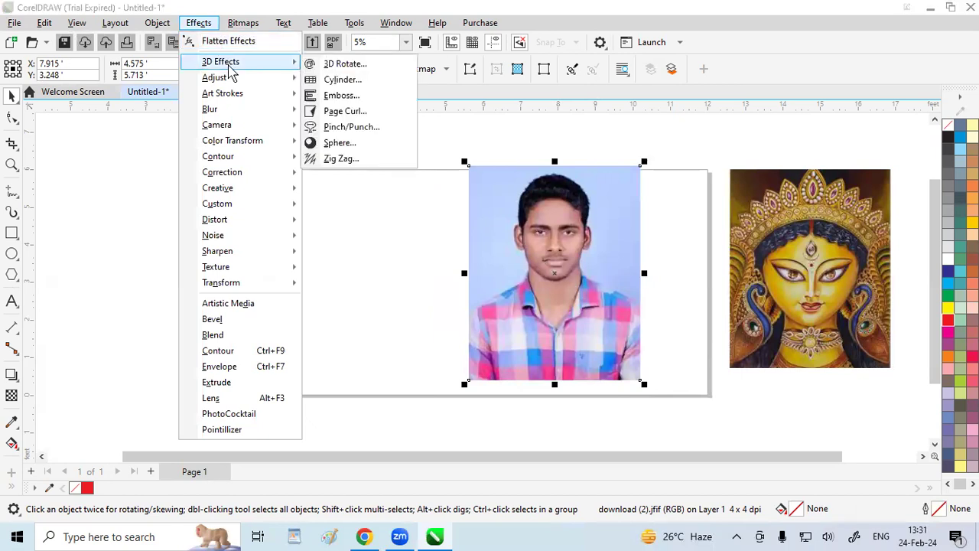
left_click(345, 113)
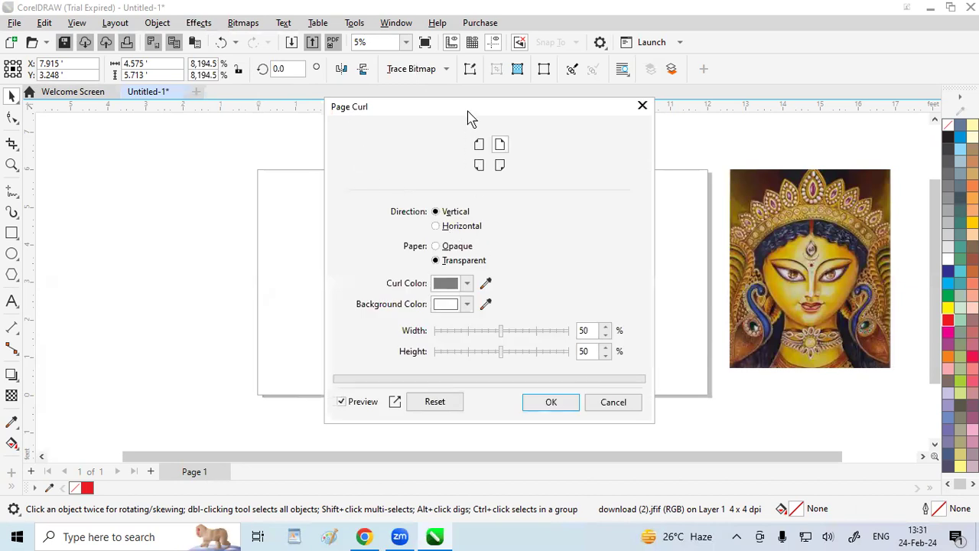
left_click_drag(471, 107, 245, 61)
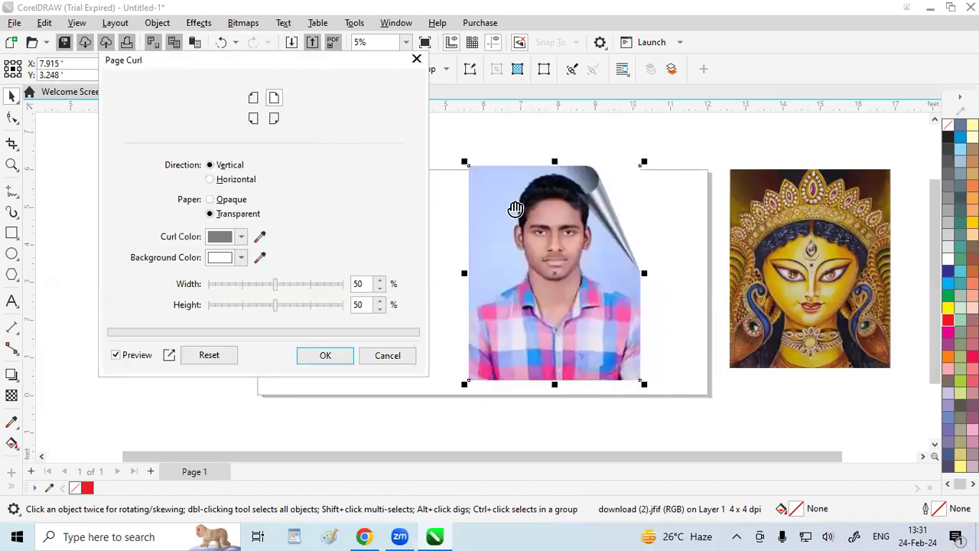
left_click(275, 120)
left_click(254, 119)
left_click(255, 98)
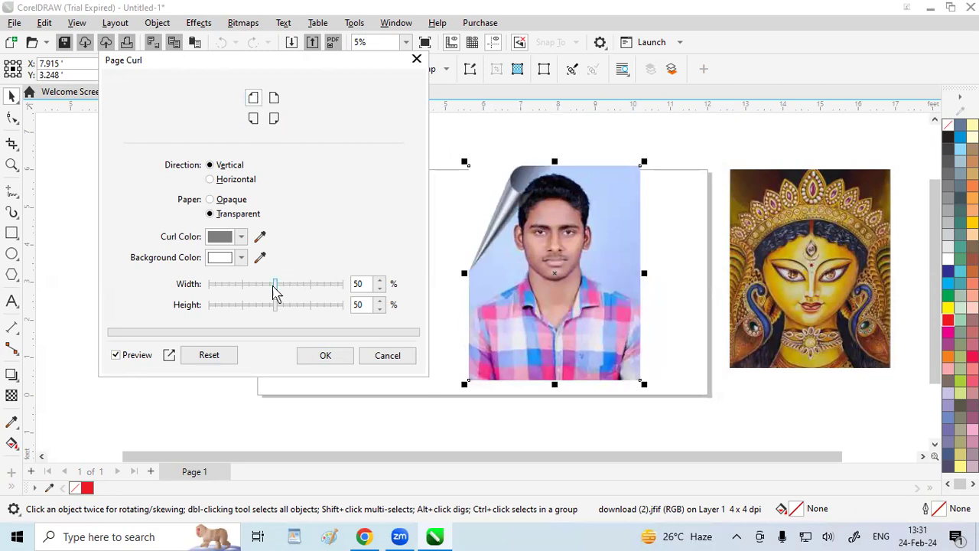
Try the page curl at 100 percent width with heights of 100 and 99 percent
left_click_drag(274, 290, 344, 284)
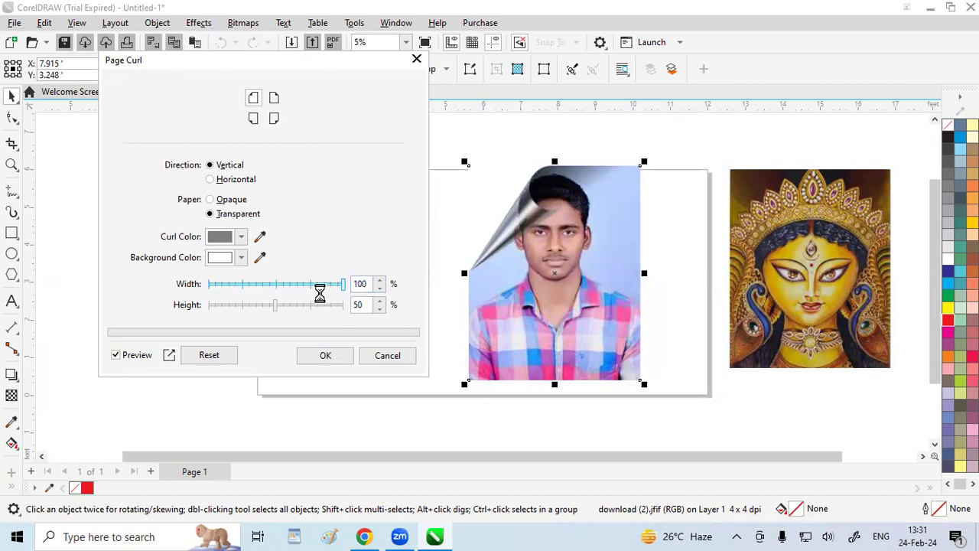
left_click_drag(276, 304, 343, 318)
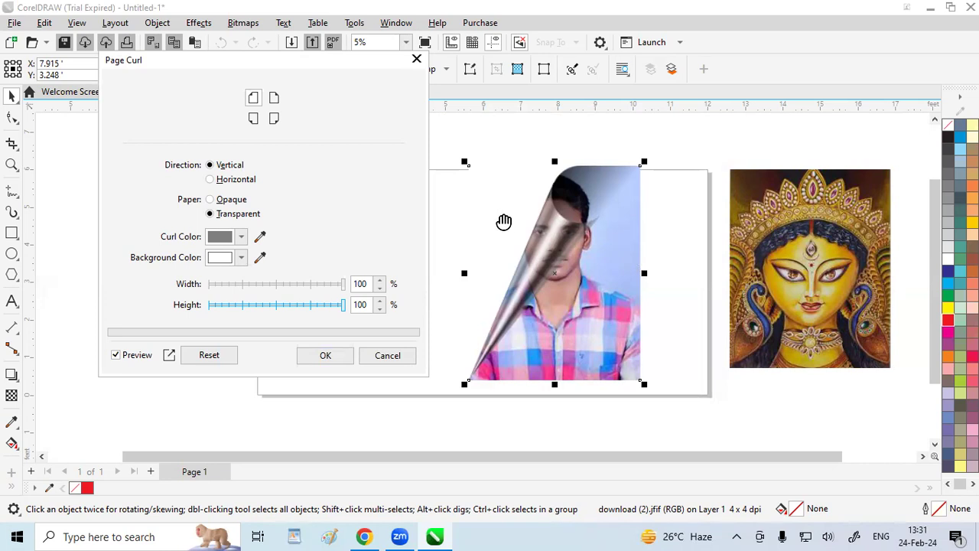
mouse_move(344, 306)
left_mouse_down()
mouse_move(208, 313)
mouse_move(343, 321)
left_mouse_up()
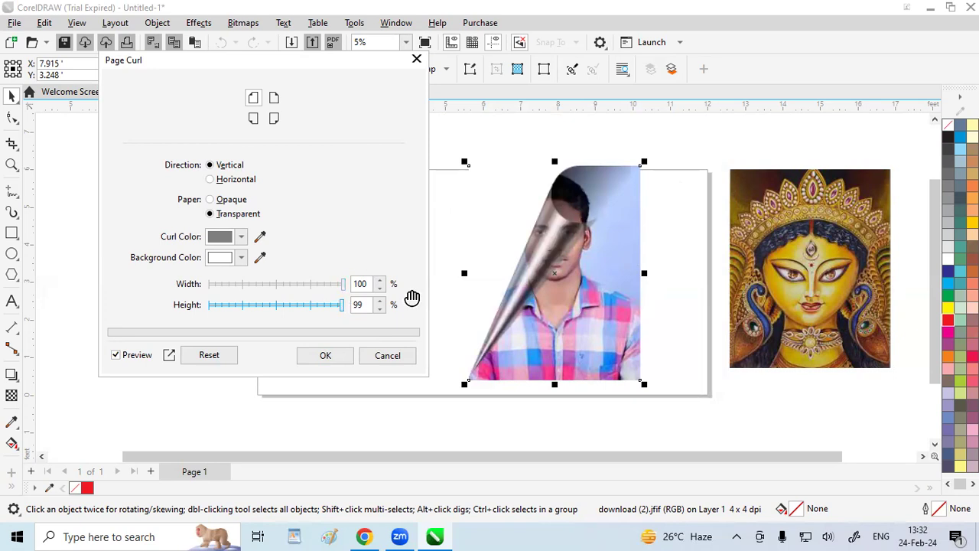
Try red (#FC1414) as the curl color
left_click(242, 239)
left_click_drag(304, 309, 304, 307)
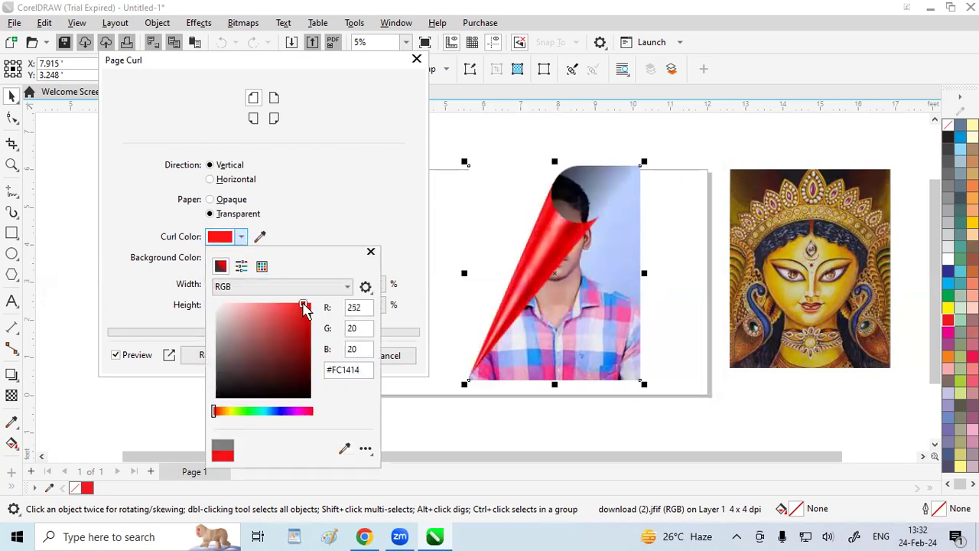
left_click(357, 207)
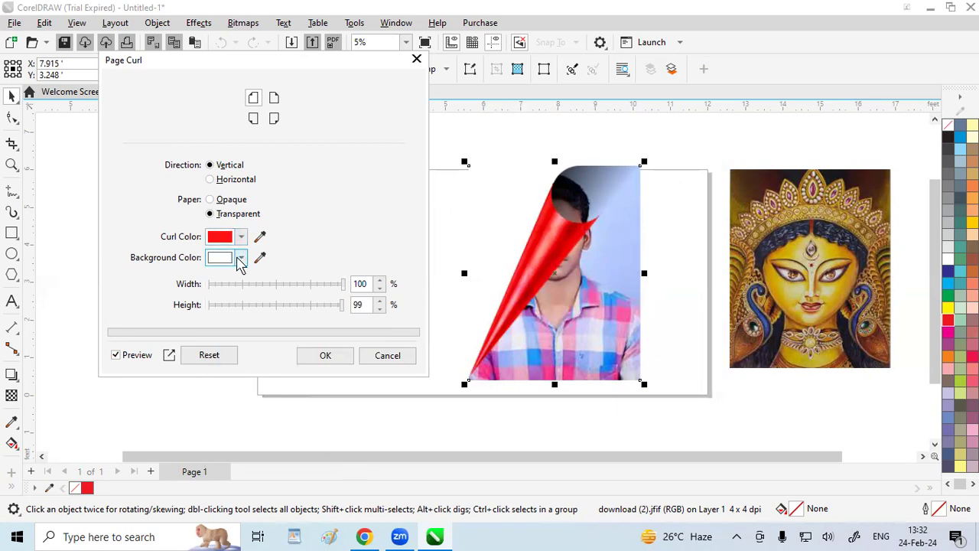
Set the page curl's background color to bright cyan
left_click(240, 260)
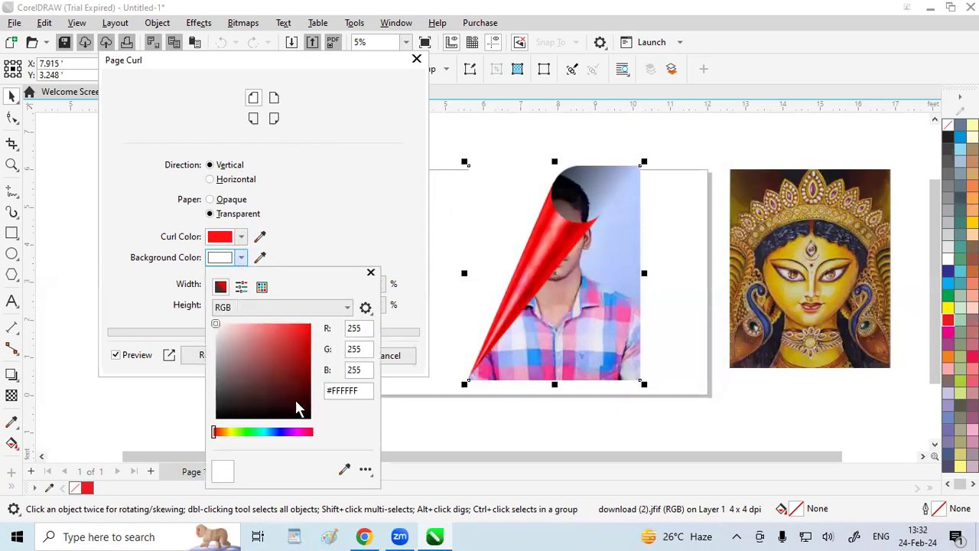
left_click_drag(254, 433, 264, 432)
left_click_drag(311, 353, 313, 323)
left_click(370, 222)
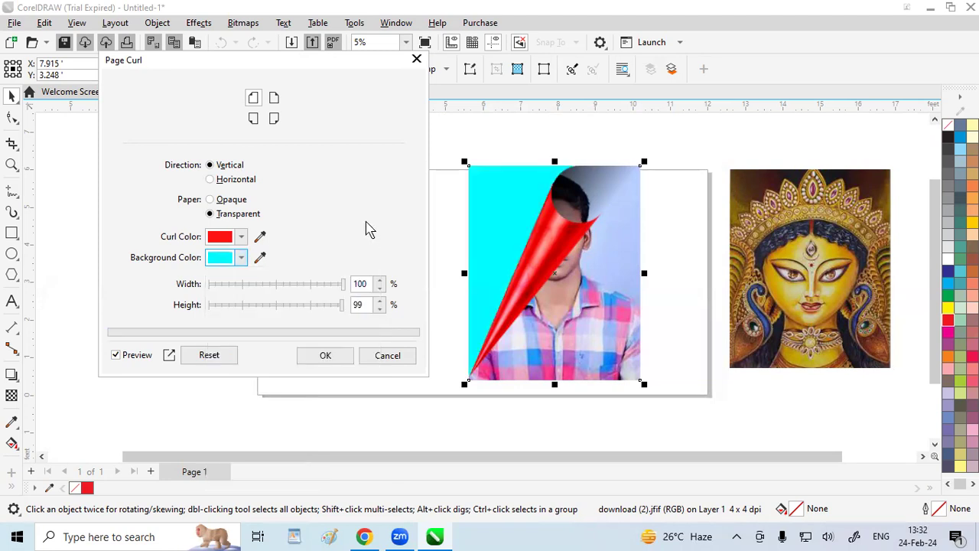
Set the curl color to a neutral gray
left_click(241, 236)
mouse_move(225, 325)
left_mouse_down()
mouse_move(214, 325)
mouse_move(214, 358)
mouse_move(216, 348)
left_mouse_up()
left_click(362, 166)
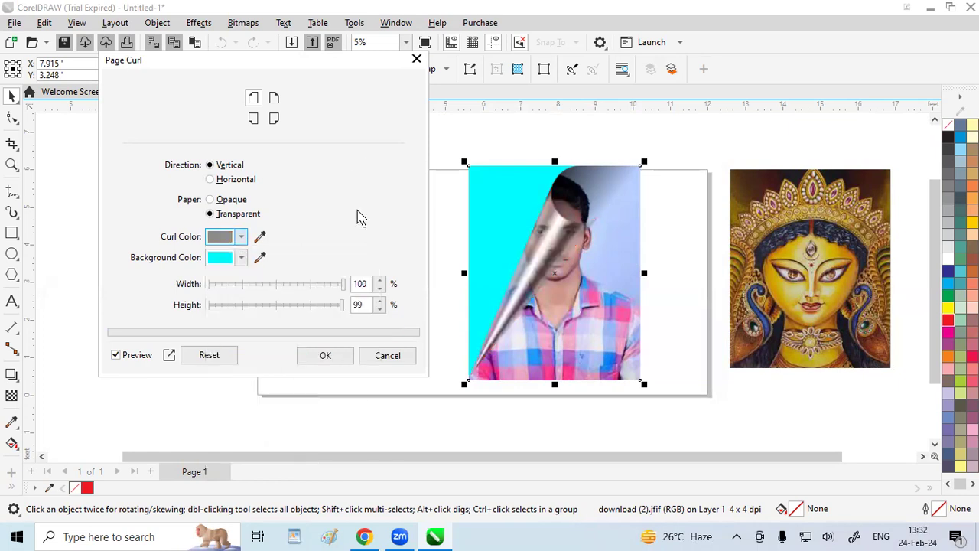
Set the page curl's height to 82 percent and its width to 29 percent
left_click(321, 305)
left_click(338, 283)
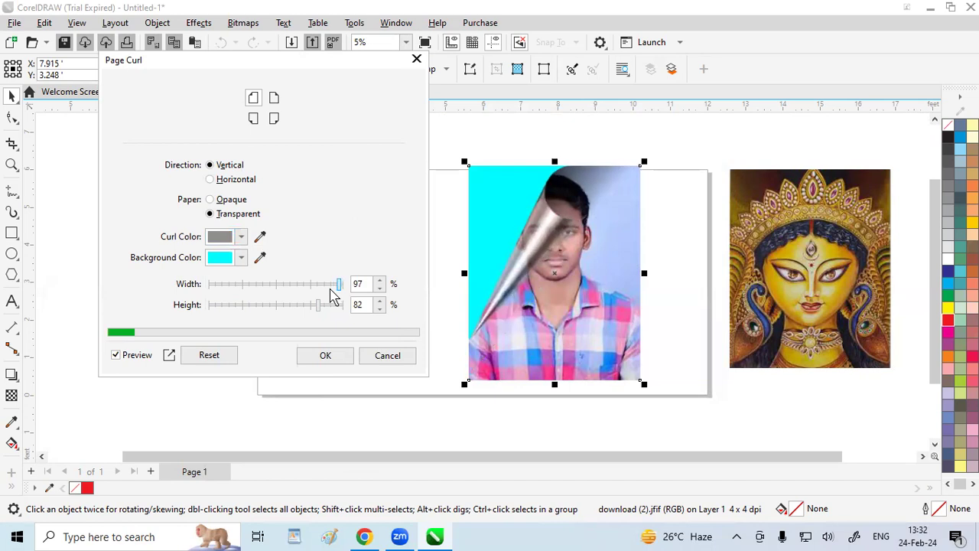
left_click(333, 287)
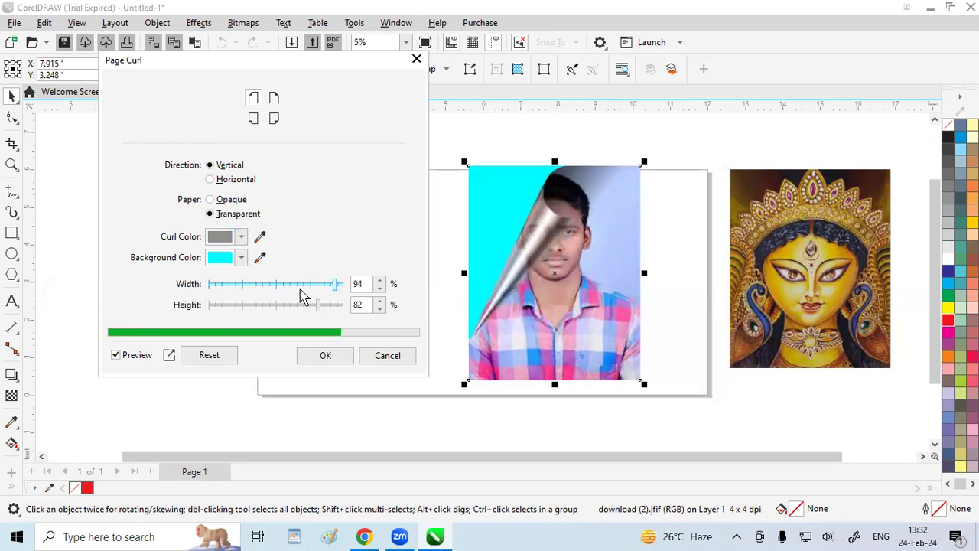
left_click_drag(276, 290, 247, 284)
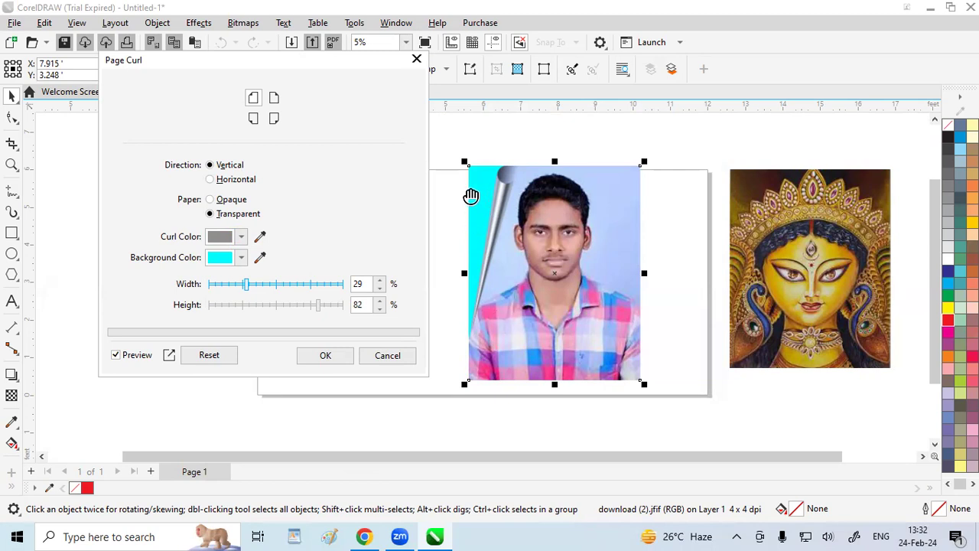
Apply the configured page curl to the man's portrait and undo it
left_click(339, 355)
left_click(337, 341)
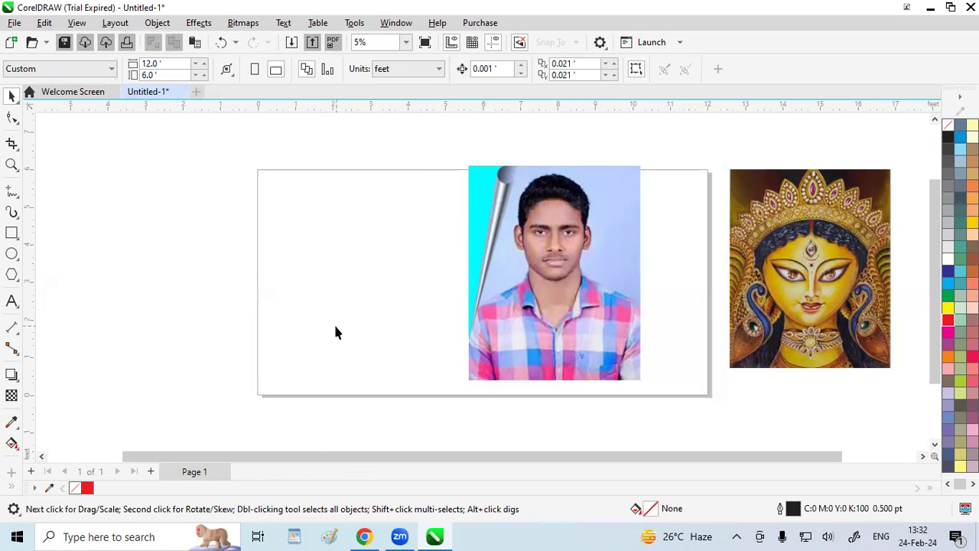
key("ctrl+z")
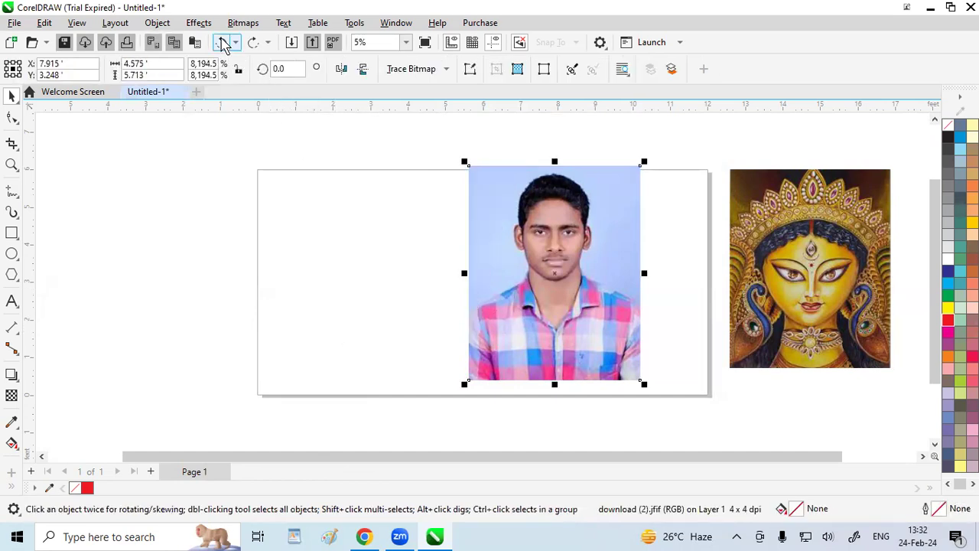
Start the Pinch/Punch effect on the man's portrait and try an amount of -50
left_click(198, 22)
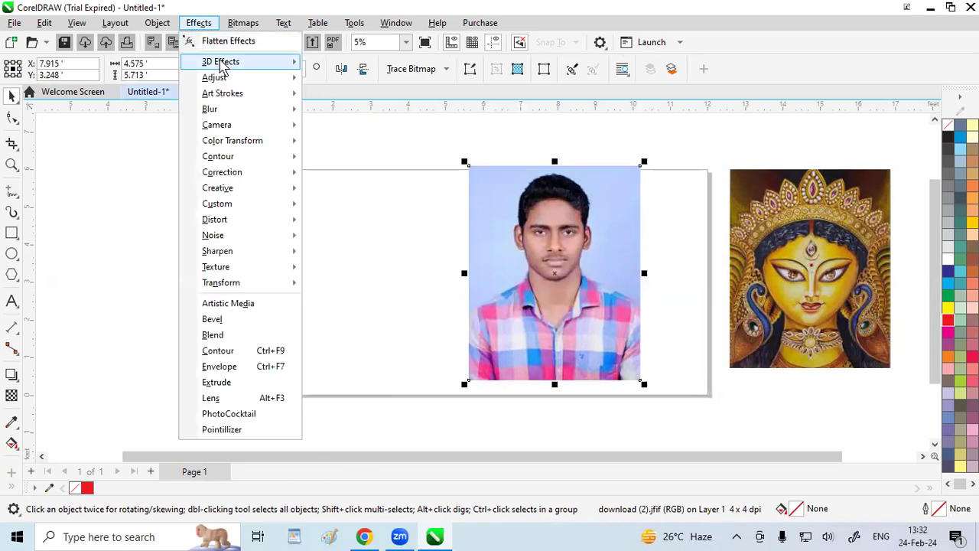
mouse_move(222, 65)
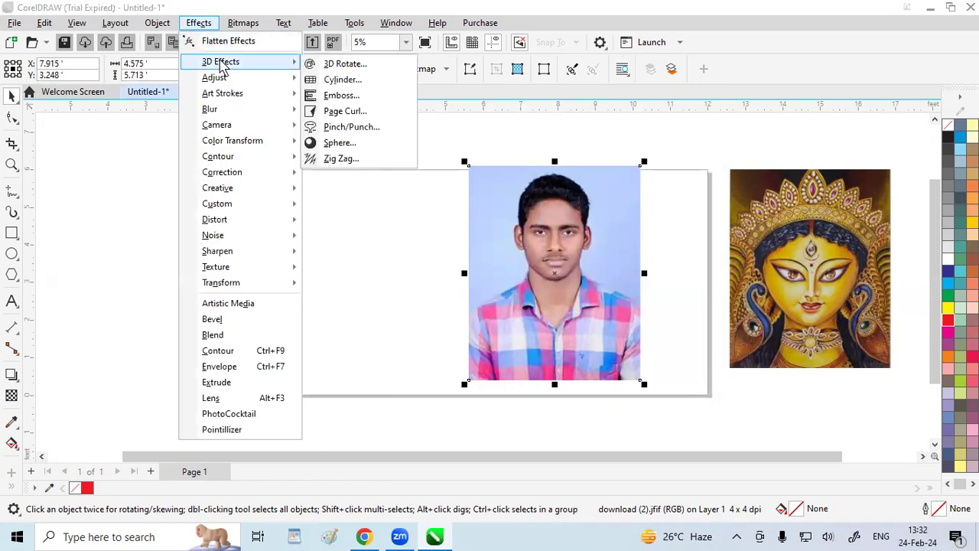
left_click(358, 129)
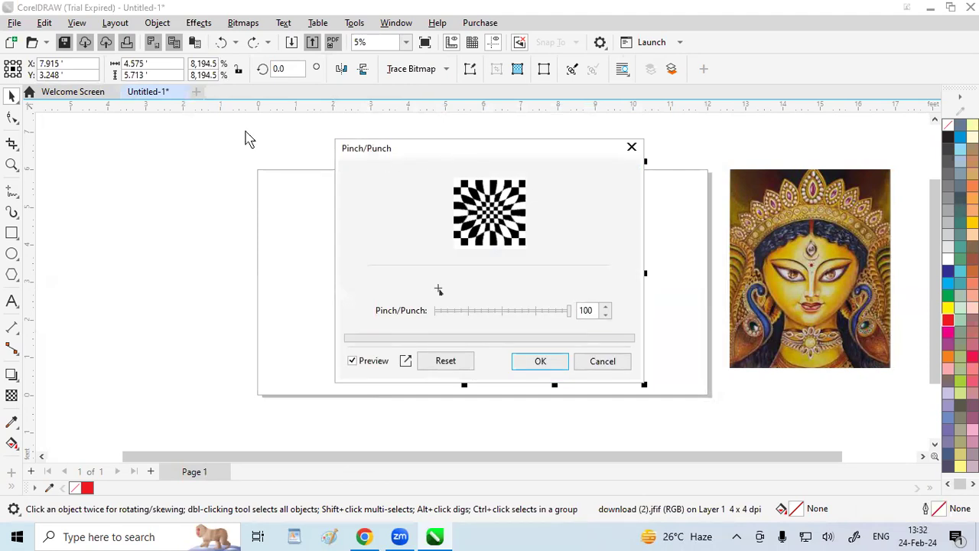
left_click_drag(467, 153, 248, 138)
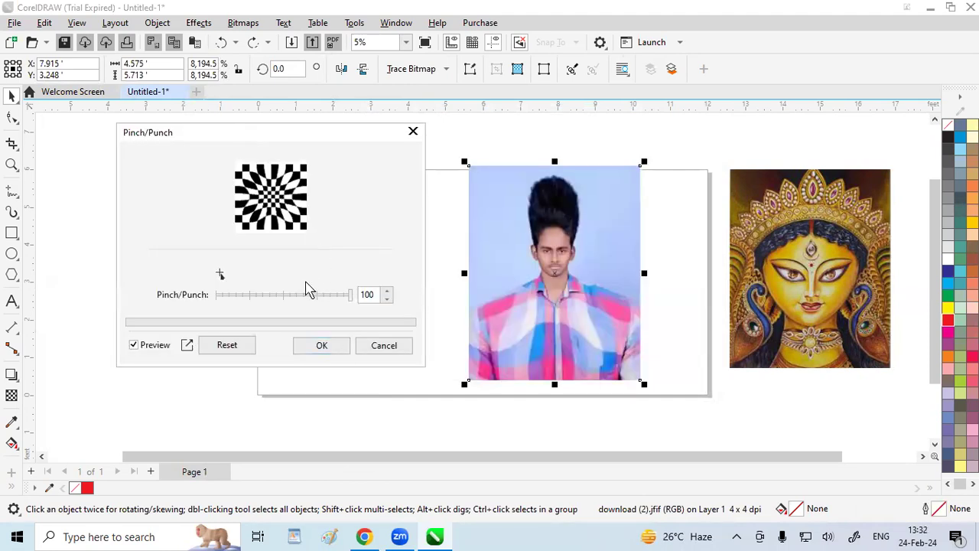
left_click(255, 298)
mouse_move(255, 298)
left_mouse_down()
mouse_move(234, 302)
mouse_move(254, 304)
left_mouse_up()
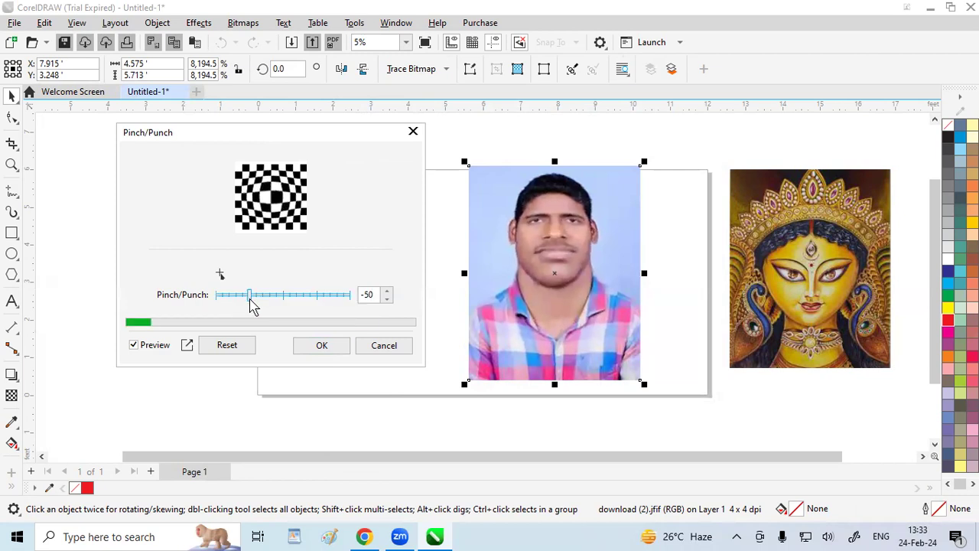
Raise the Pinch/Punch amount to -40
left_click(388, 291)
left_click(387, 291)
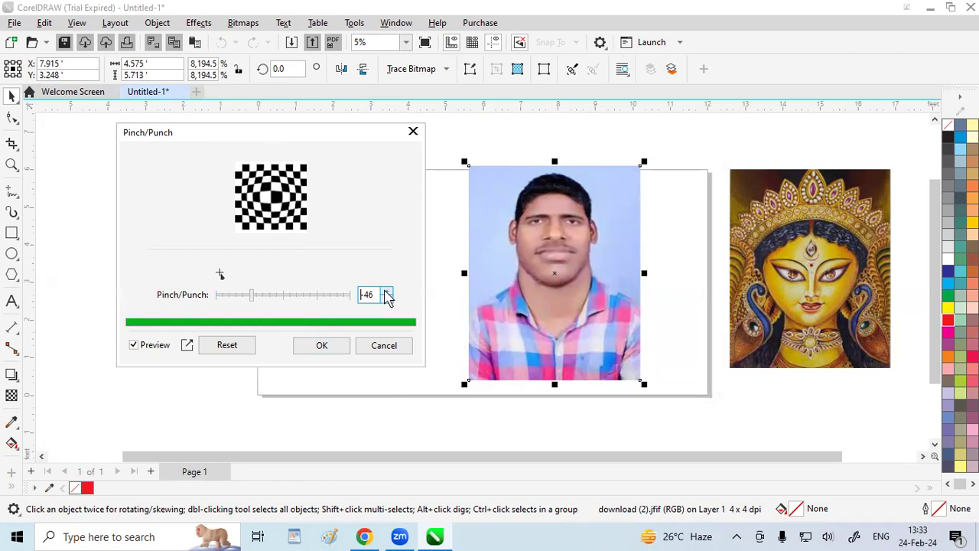
left_click(386, 292)
left_click(385, 291)
left_click(386, 291)
left_click(386, 291)
left_click(386, 291)
left_click(385, 291)
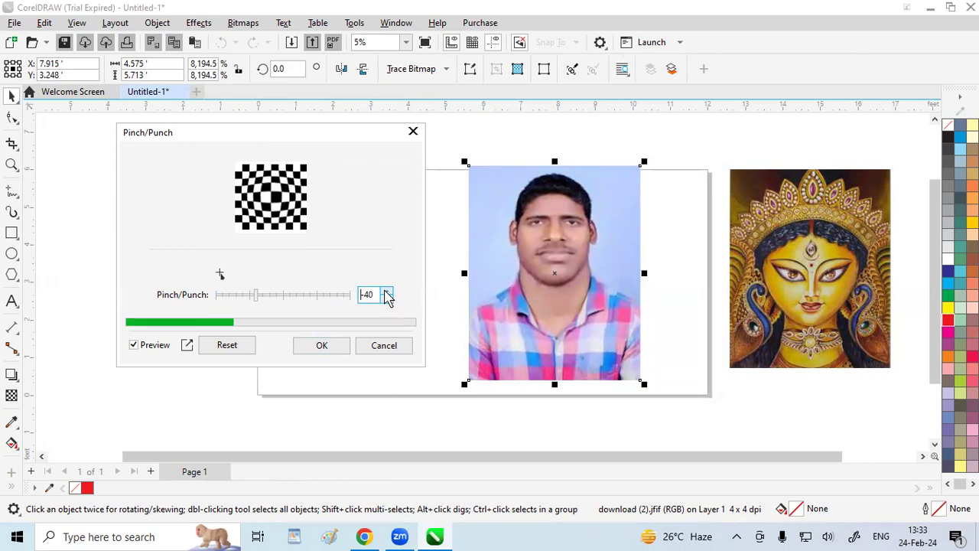
Try the Pinch/Punch extremes of 100 and -100, reset the amount to 0 and discard the effect
left_click_drag(525, 284, 560, 269)
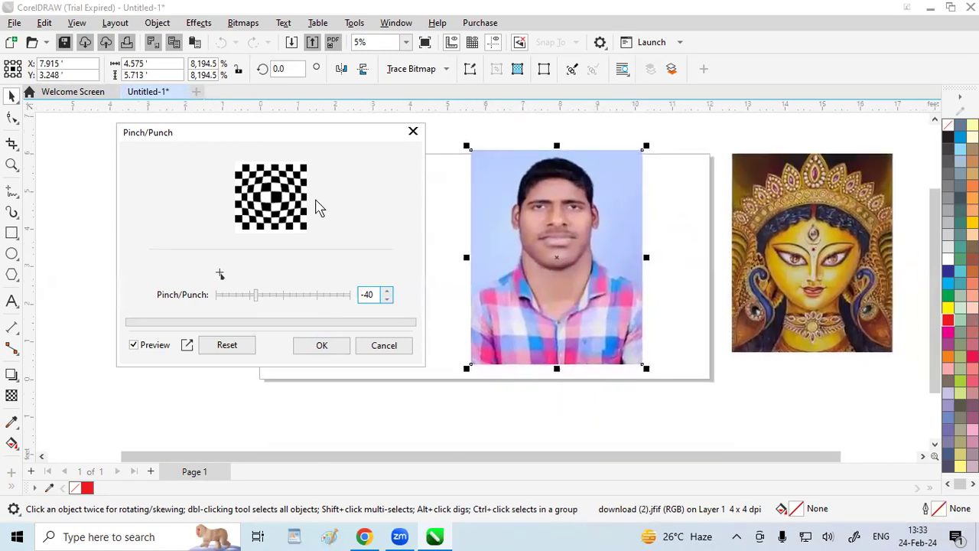
left_click_drag(255, 295, 381, 297)
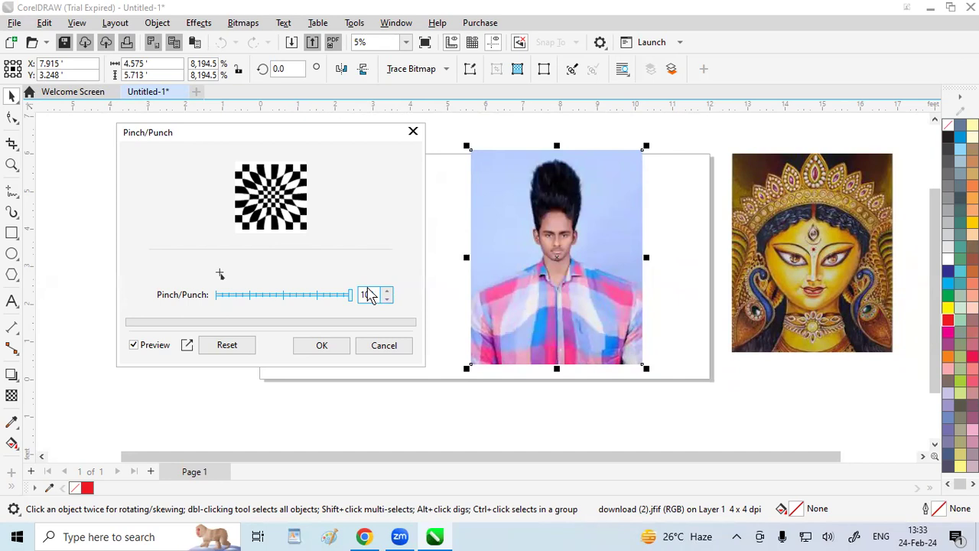
left_click_drag(350, 298, 175, 295)
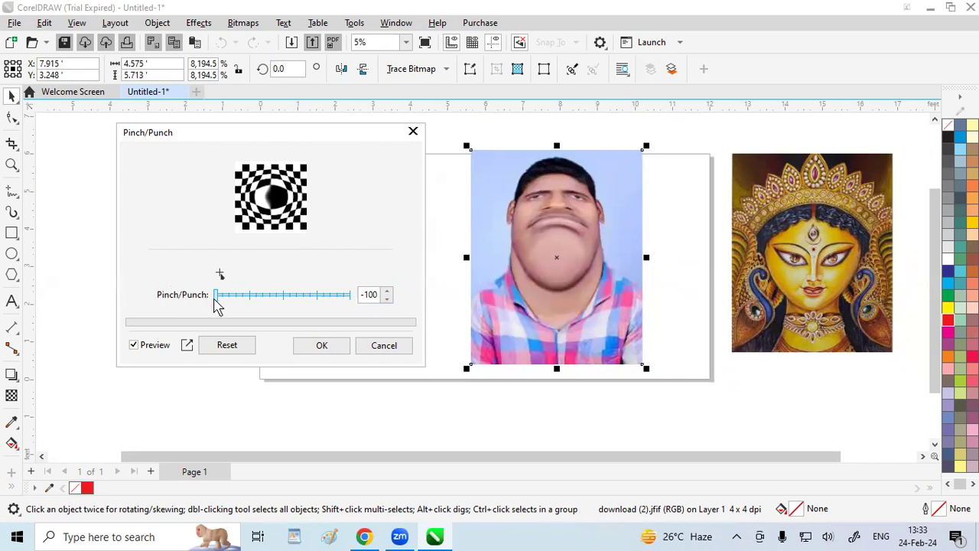
left_click_drag(217, 304, 459, 324)
left_click_drag(348, 302, 282, 302)
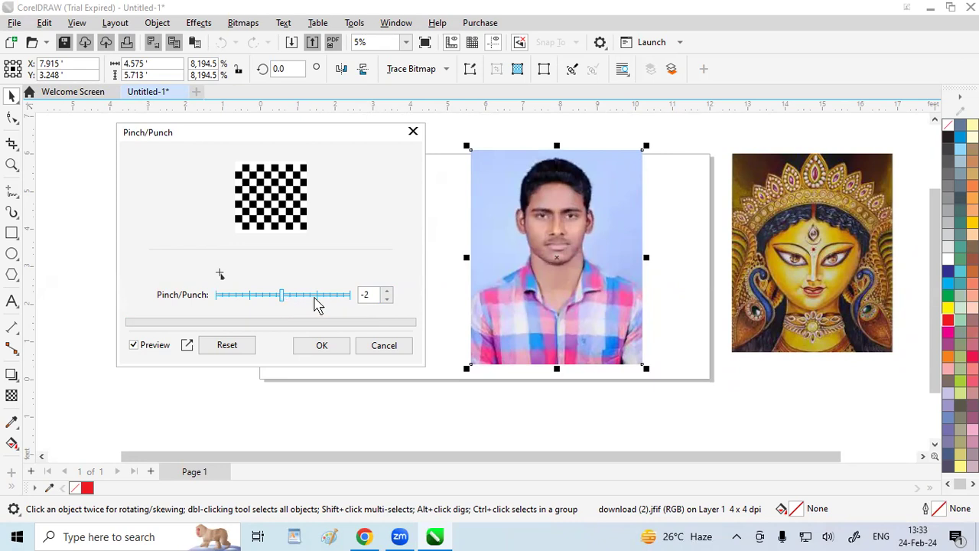
left_click(387, 292)
left_click(387, 292)
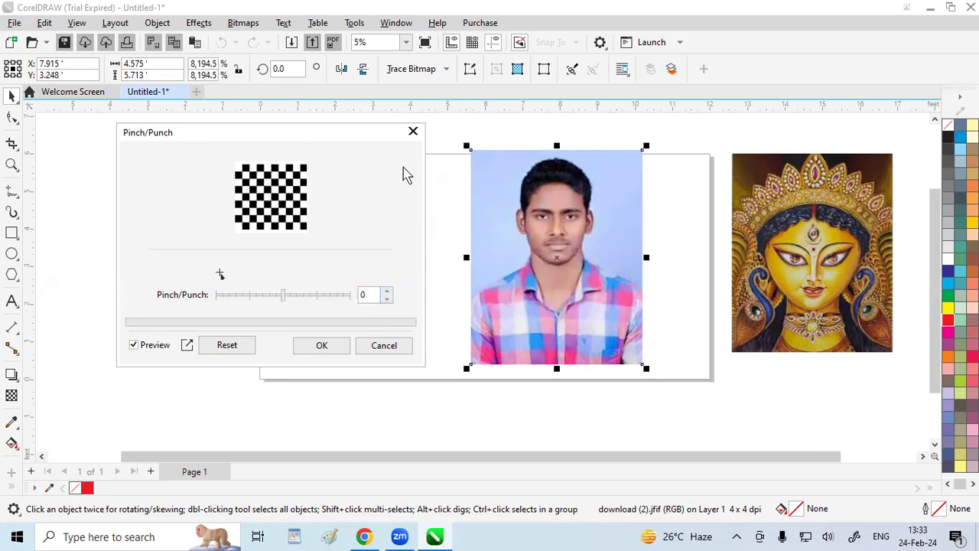
left_click(414, 132)
Try the Sphere effect on the man's portrait with Quality optimization and 22 percent, and discard it
left_click(199, 23)
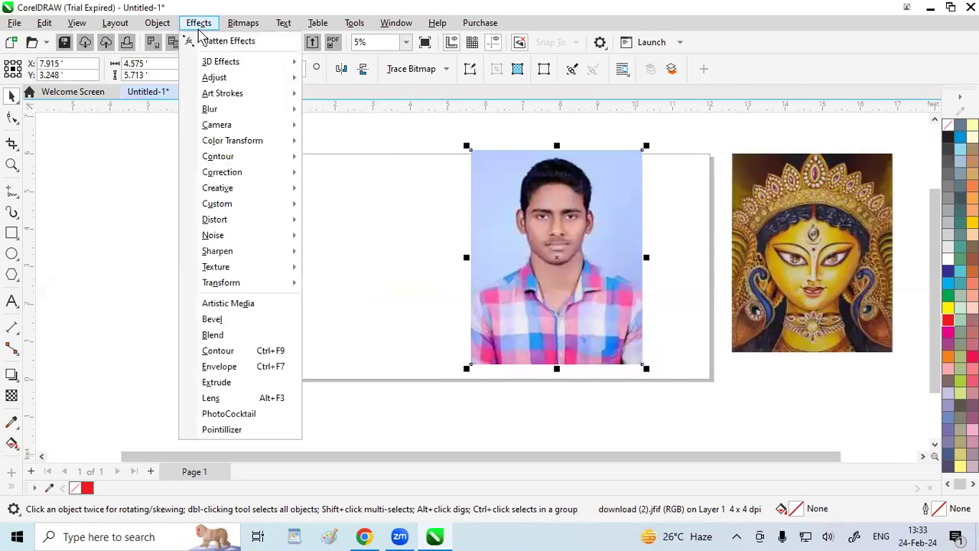
mouse_move(229, 63)
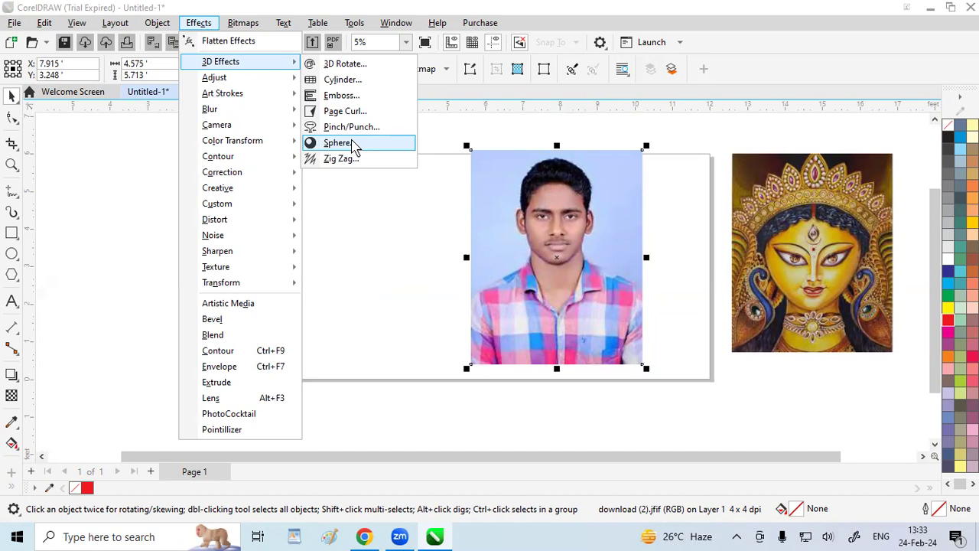
left_click(339, 143)
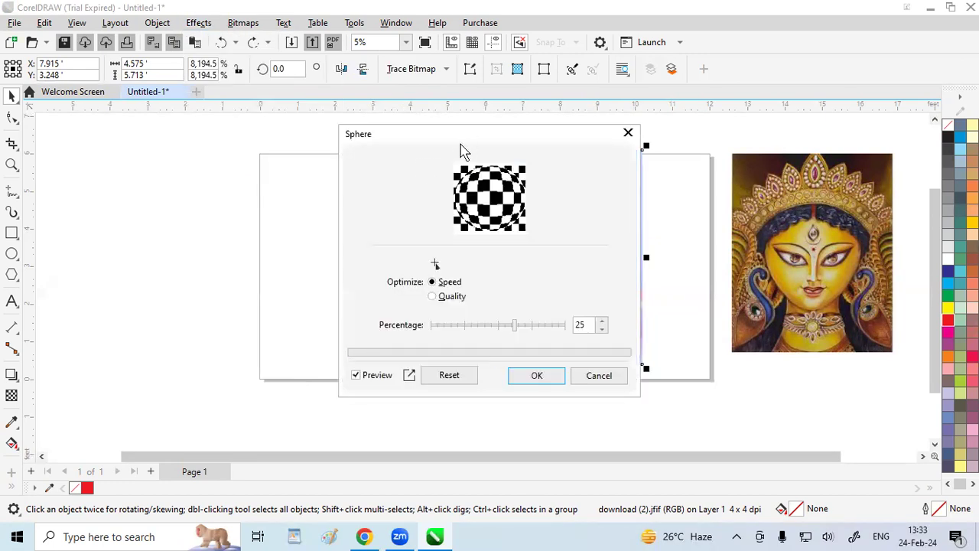
left_click_drag(461, 149, 231, 151)
mouse_move(285, 327)
left_mouse_down()
mouse_move(223, 333)
mouse_move(327, 334)
mouse_move(289, 325)
mouse_move(240, 334)
mouse_move(285, 334)
left_mouse_up()
left_click(260, 332)
left_click(201, 300)
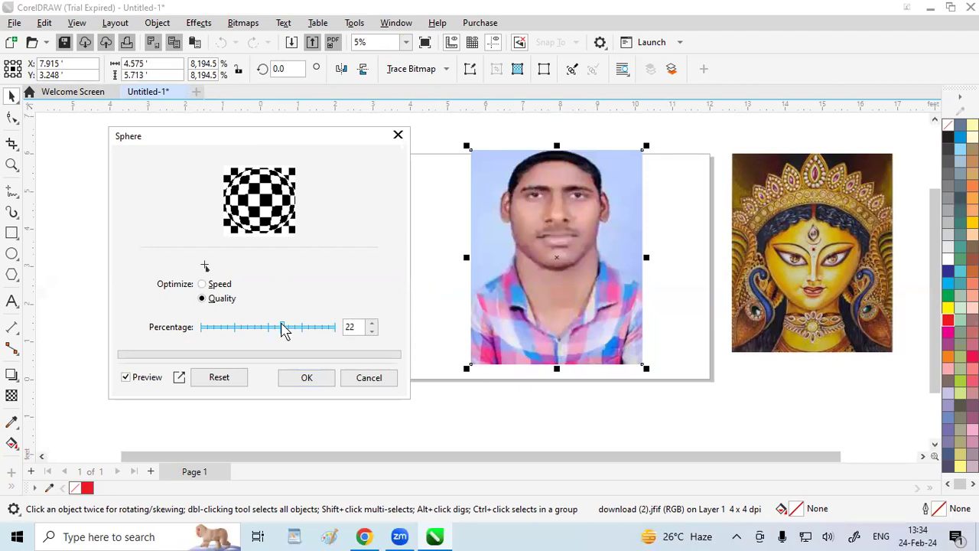
left_click(398, 135)
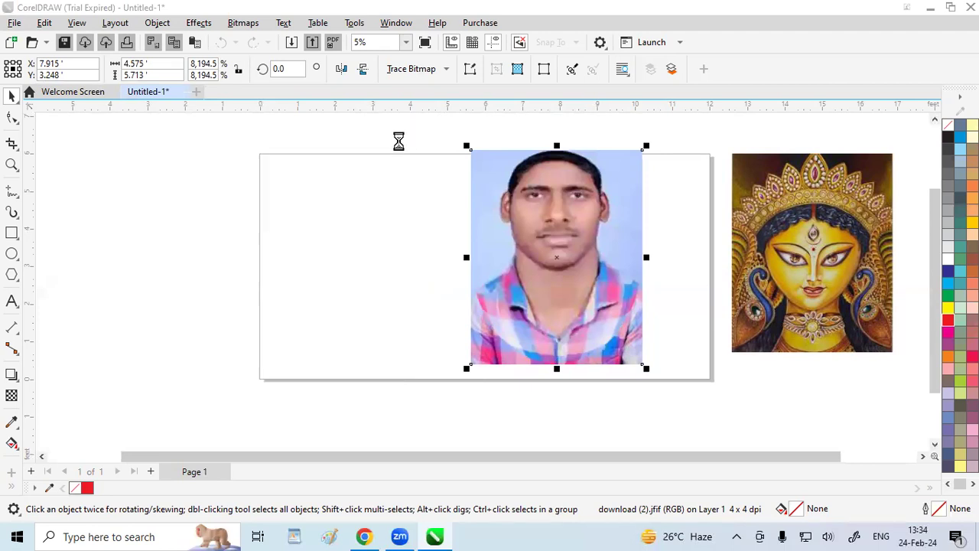
Preview the Zig Zag effect on the man's portrait with strength 100, trying 1 wave and 18 waves
left_click(207, 26)
mouse_move(238, 63)
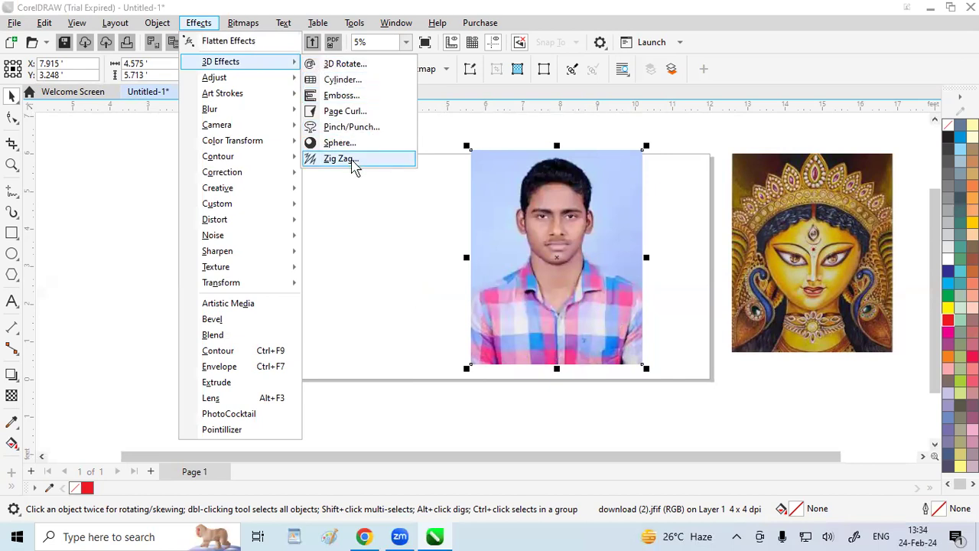
left_click(342, 159)
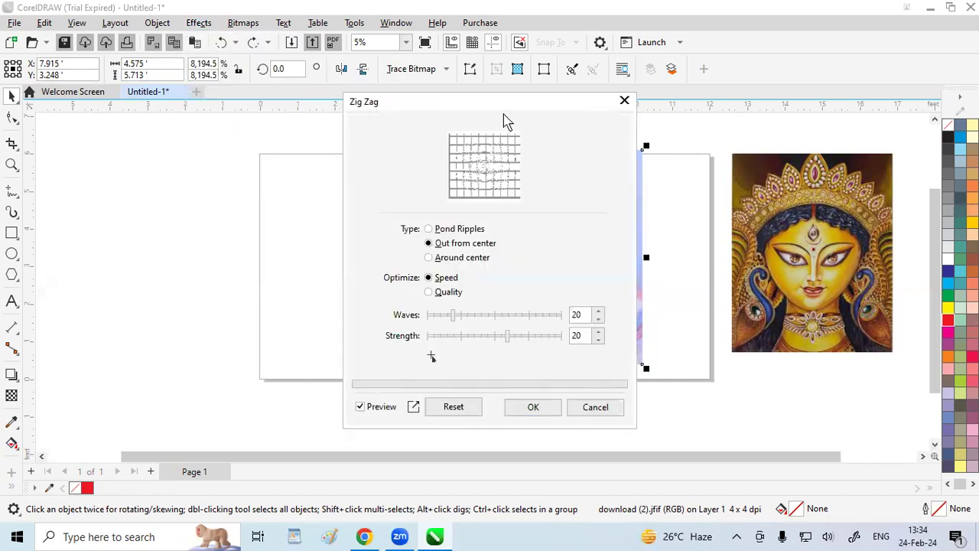
left_click_drag(505, 118, 275, 111)
left_click_drag(276, 331, 337, 329)
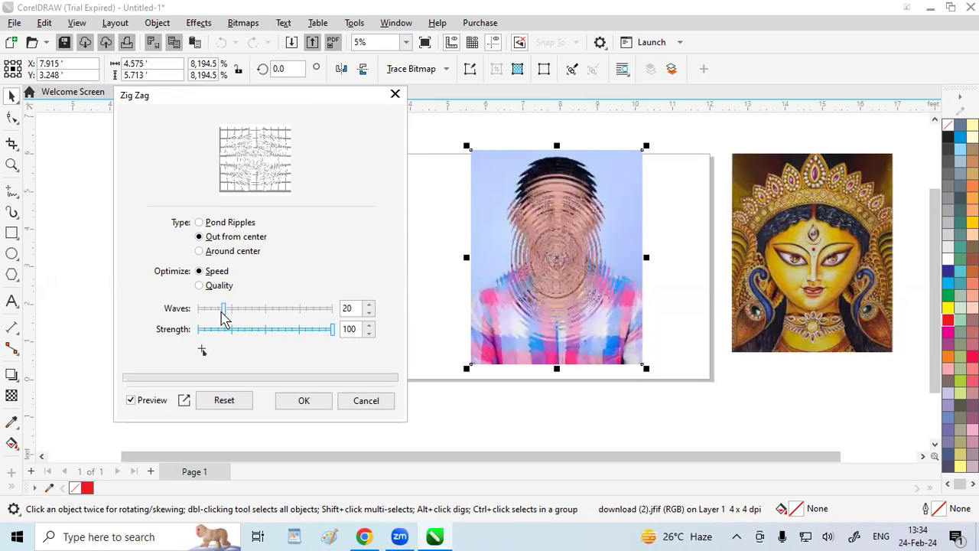
left_click_drag(228, 309, 173, 309)
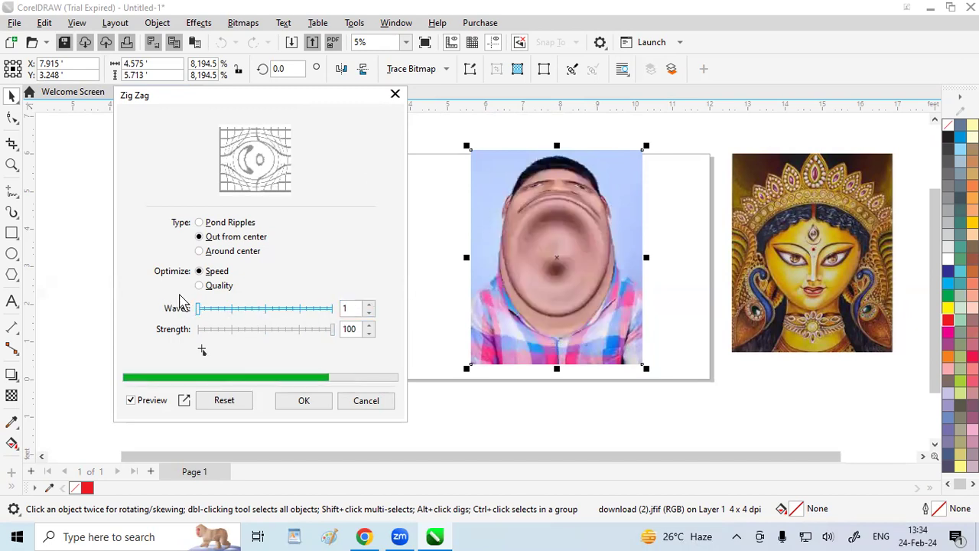
left_click_drag(234, 308, 222, 312)
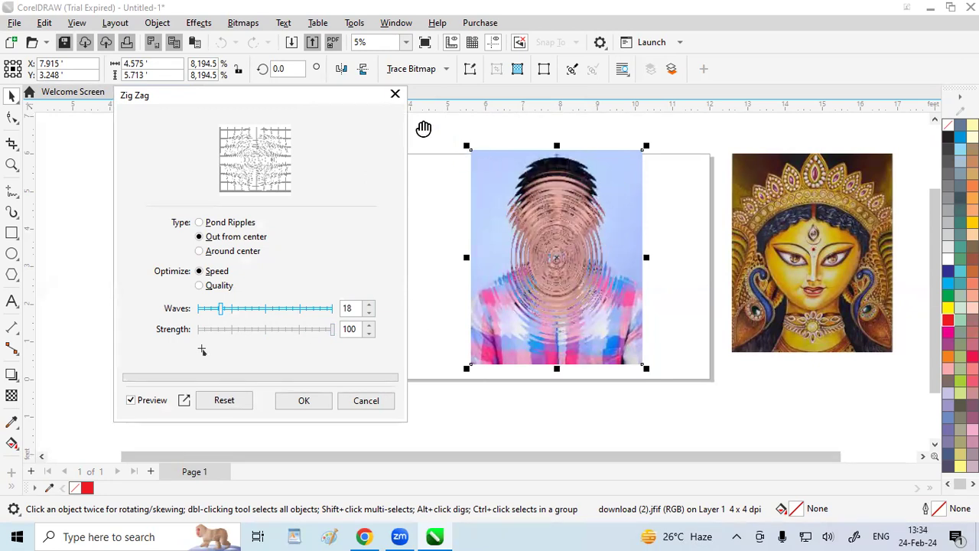
Compare the Pond Ripples, Out from center and Around center types, try Quality optimization, and discard the Zig Zag effect
left_click(200, 223)
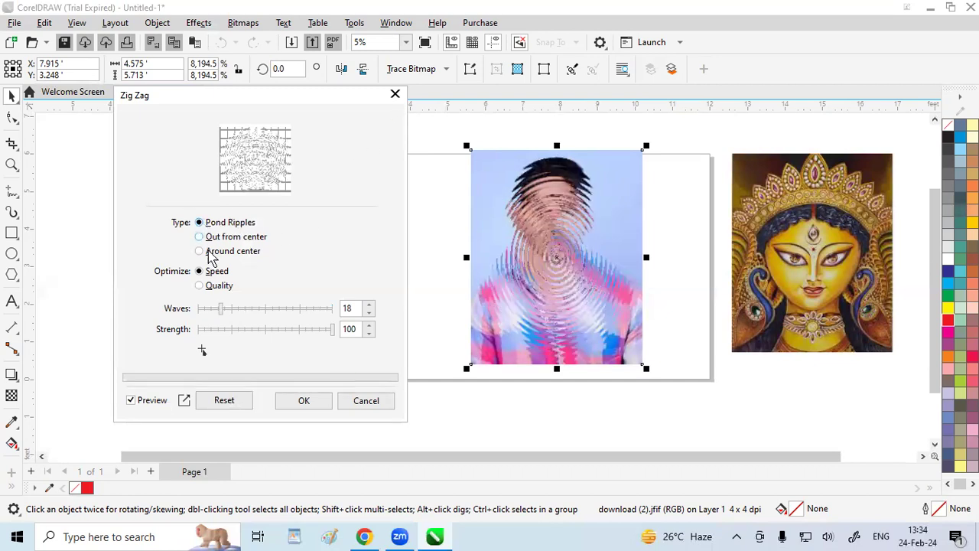
left_click(202, 237)
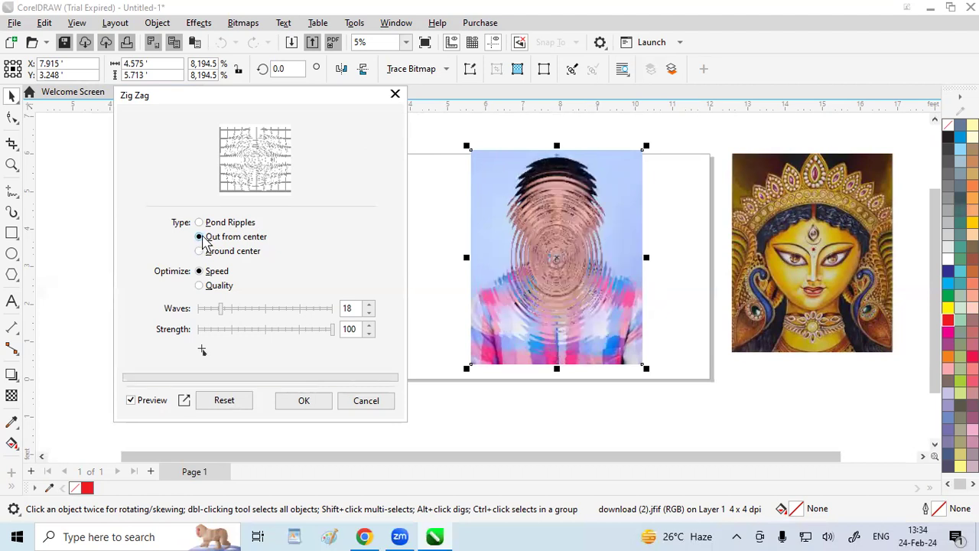
left_click(200, 252)
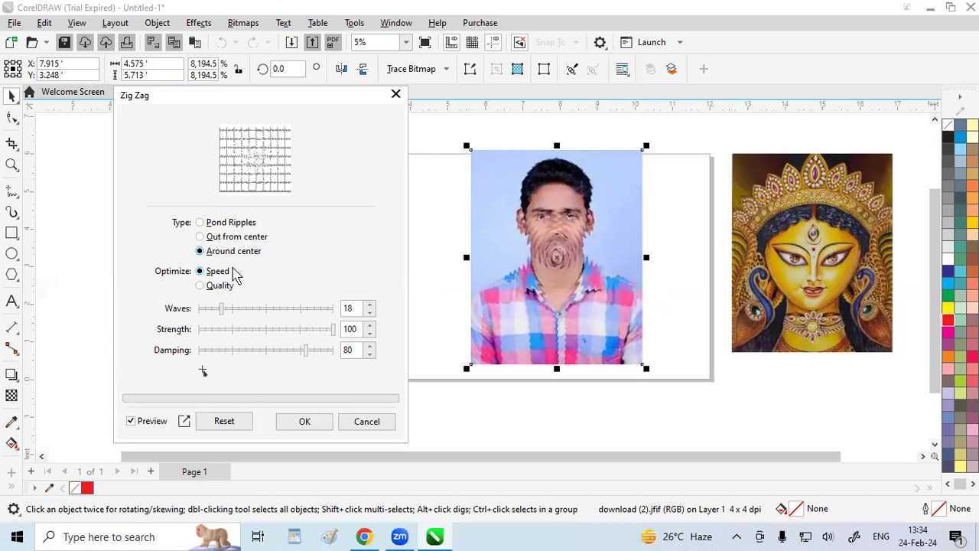
left_click(201, 287)
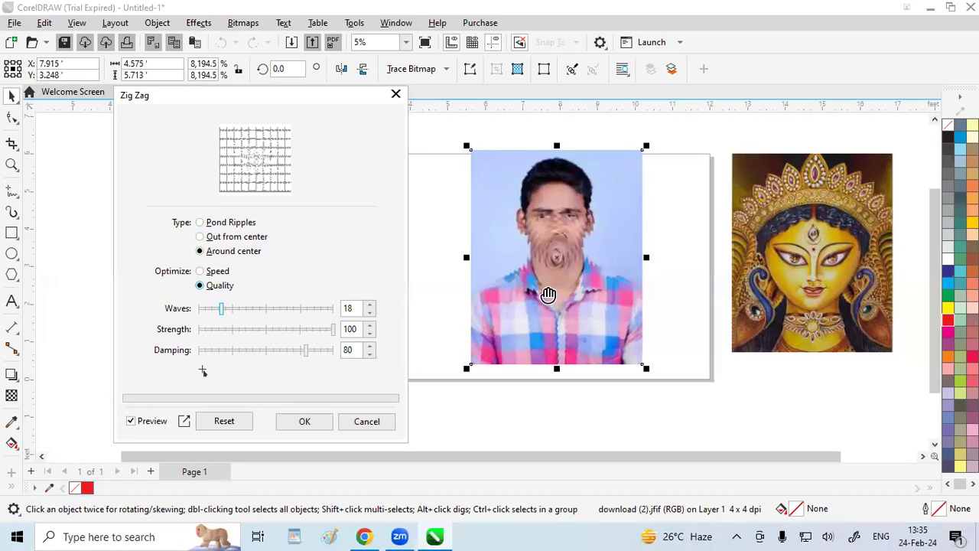
left_click(396, 94)
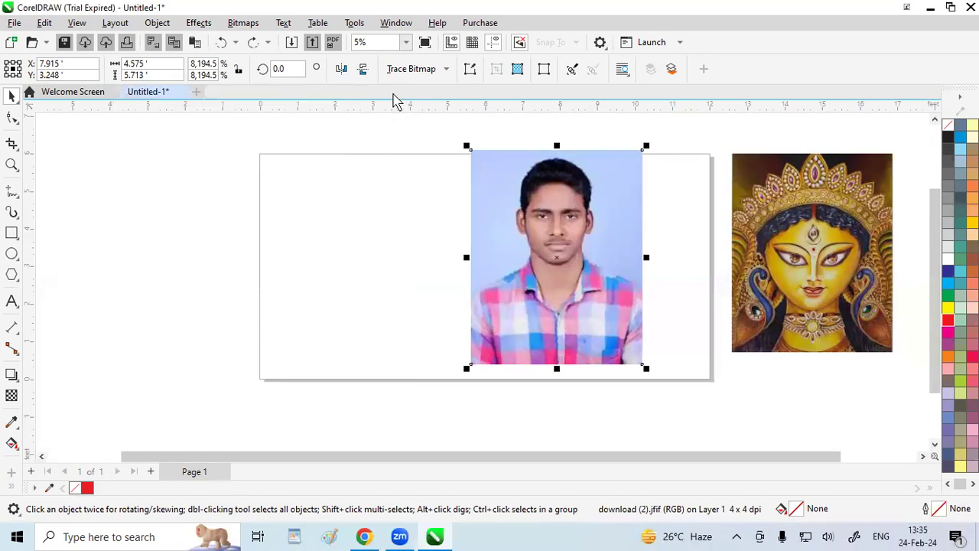
Apply Auto Adjust to the man's portrait and undo it
left_click(199, 22)
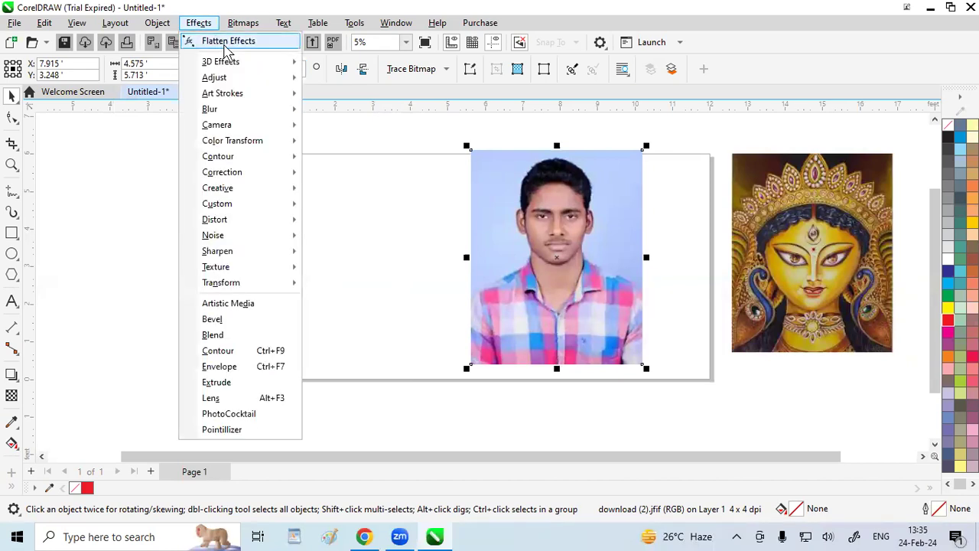
mouse_move(233, 67)
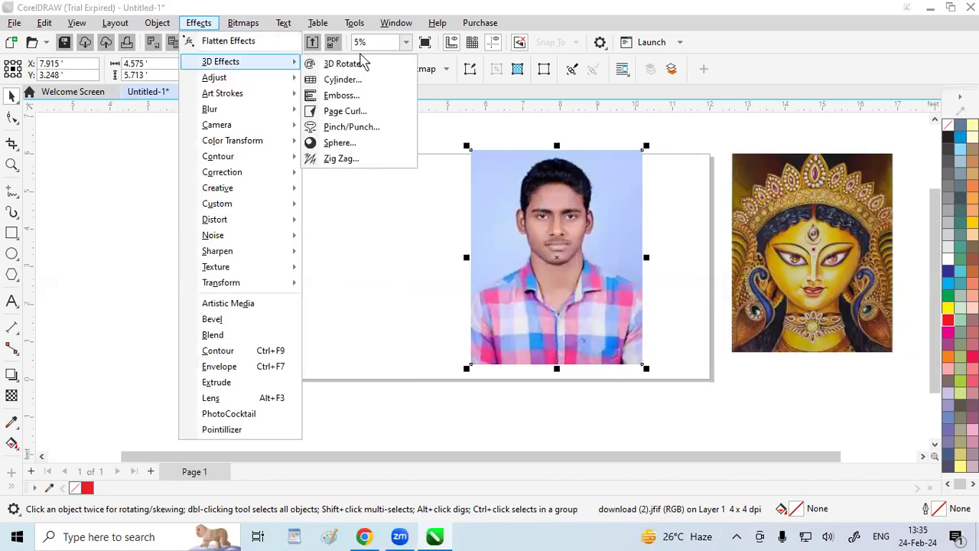
mouse_move(273, 91)
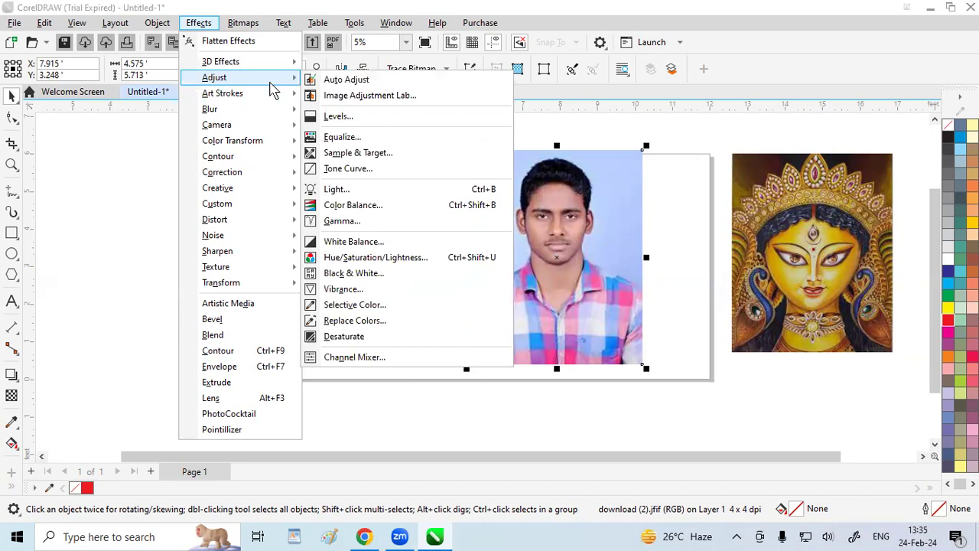
left_click(346, 81)
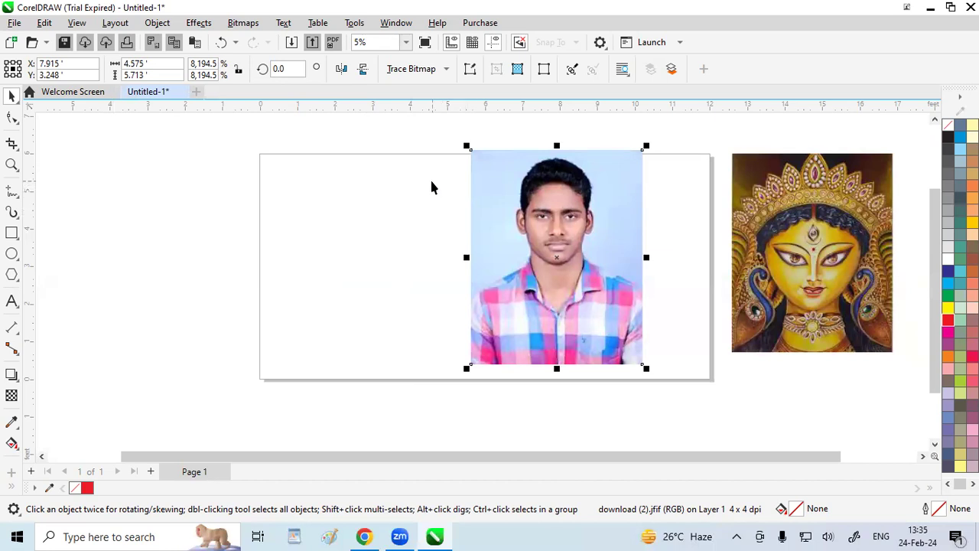
key("ctrl+z")
Apply the automatic tone and color adjustment, Auto Adjust, to the man's portrait again
left_click(199, 23)
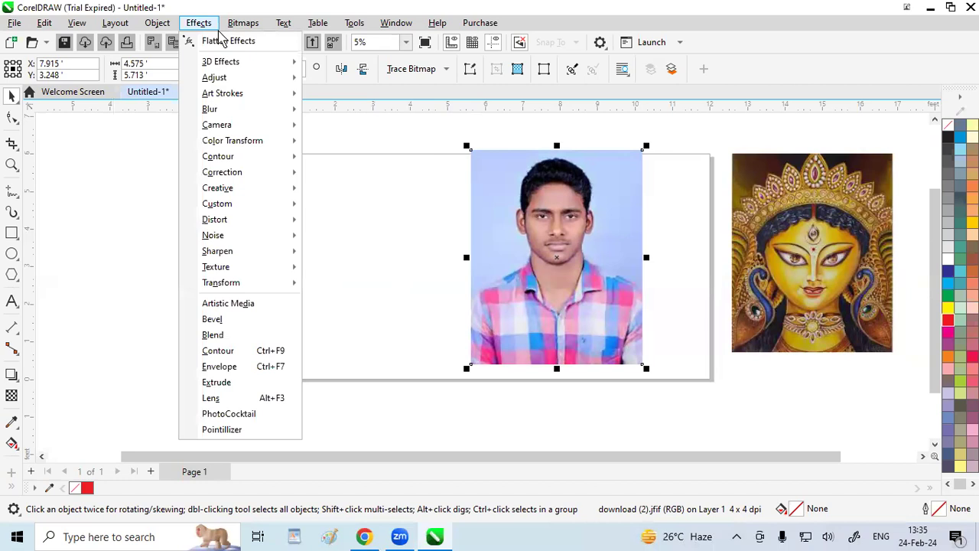
mouse_move(225, 62)
mouse_move(241, 78)
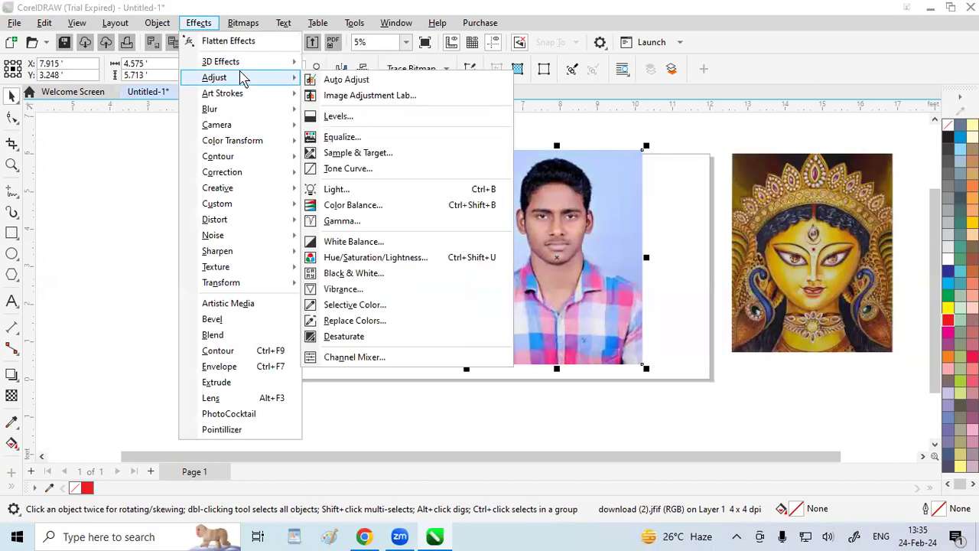
left_click(366, 79)
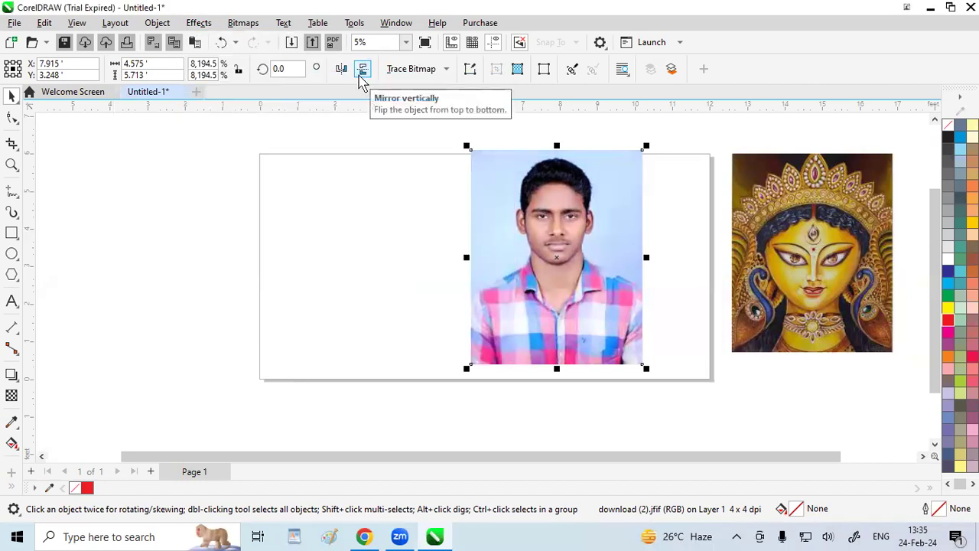
Try the Image Adjustment Lab on the man's portrait with temperature 5405, tint 26, brightness -22 and Auto adjust, and discard the changes
left_click(198, 22)
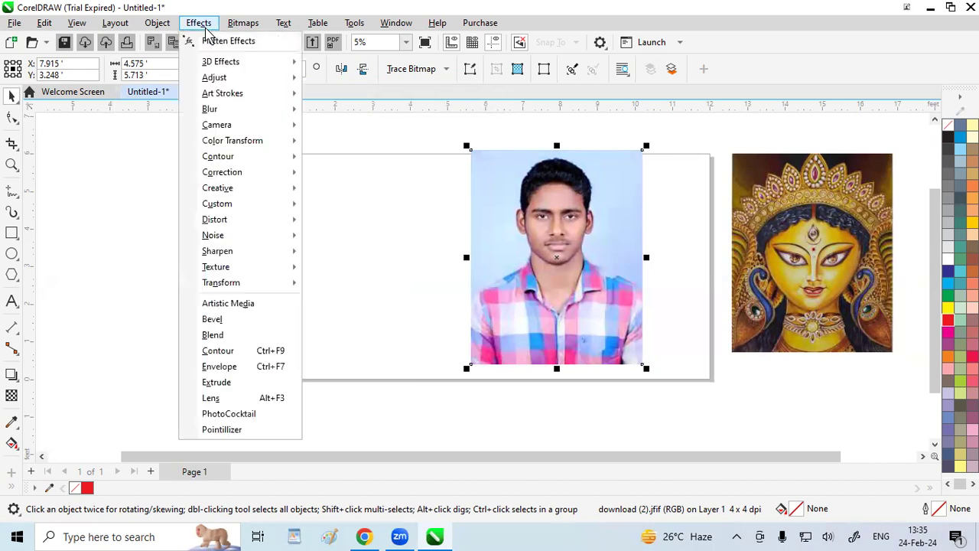
mouse_move(230, 77)
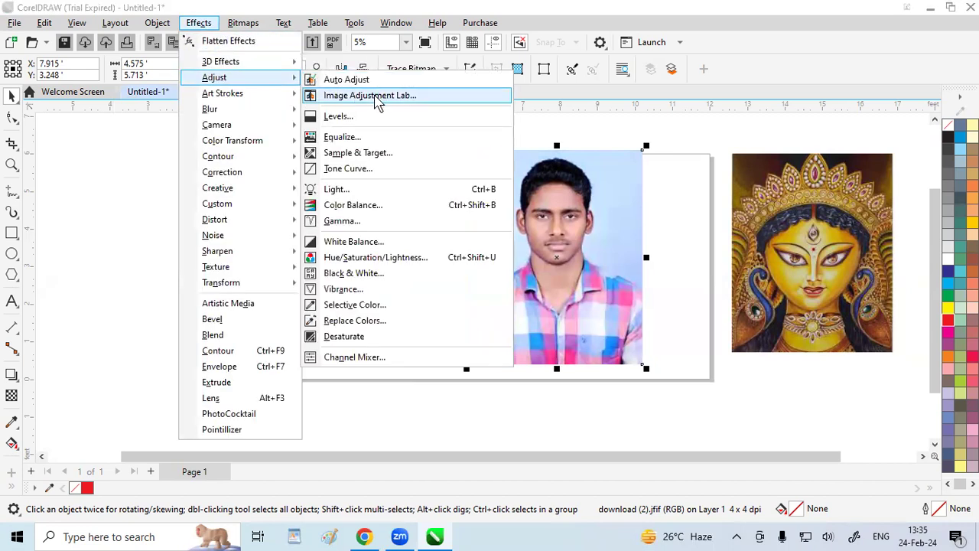
left_click(375, 95)
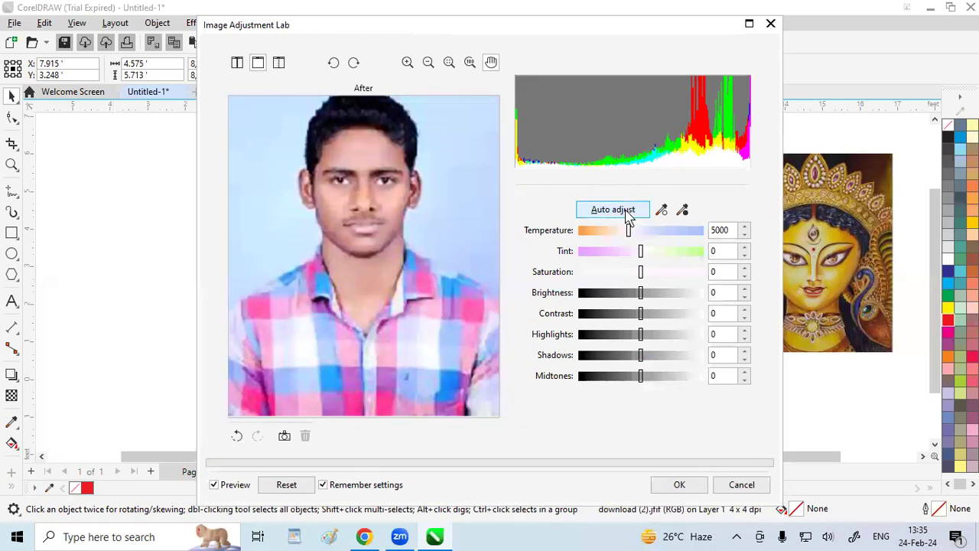
left_click_drag(629, 230, 656, 254)
mouse_move(640, 297)
left_mouse_down()
mouse_move(664, 299)
mouse_move(599, 304)
mouse_move(625, 301)
left_mouse_up()
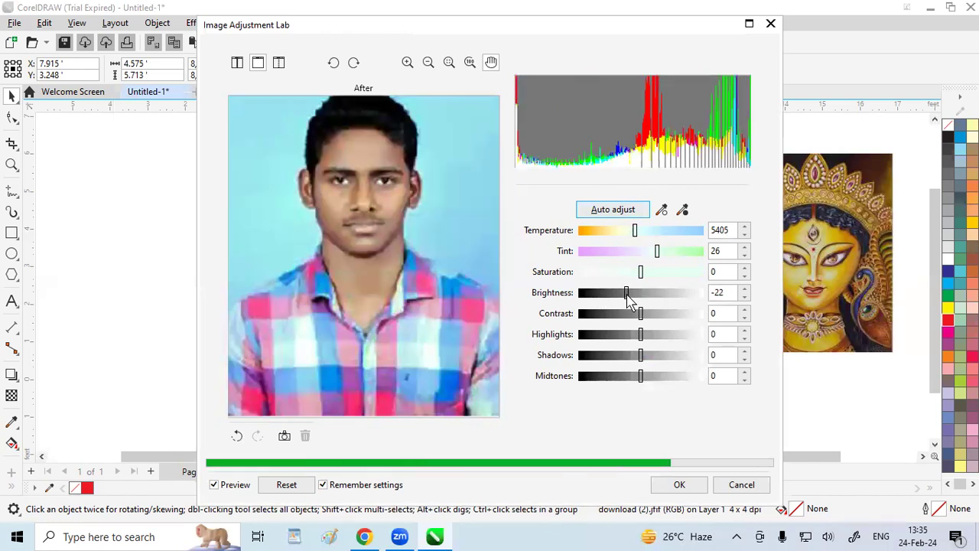
left_click(610, 211)
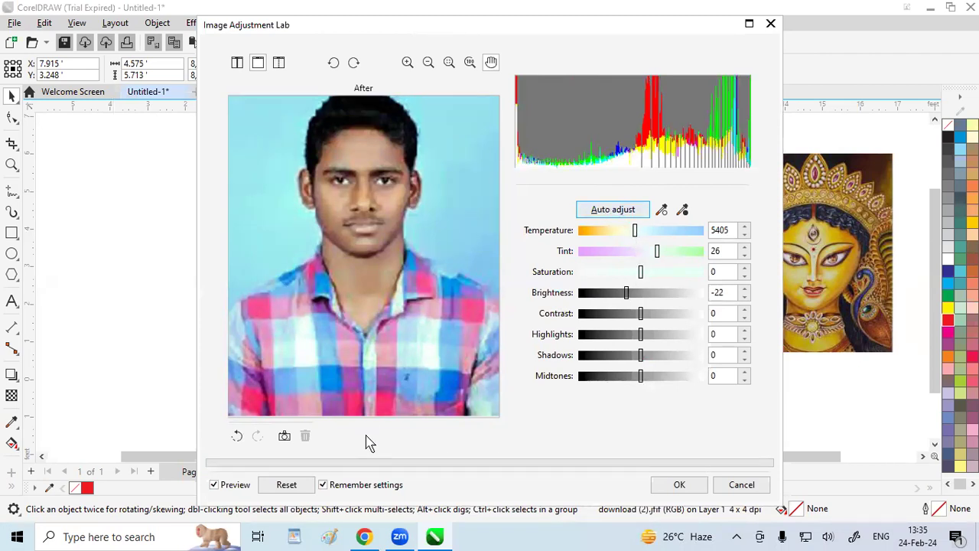
left_click(289, 484)
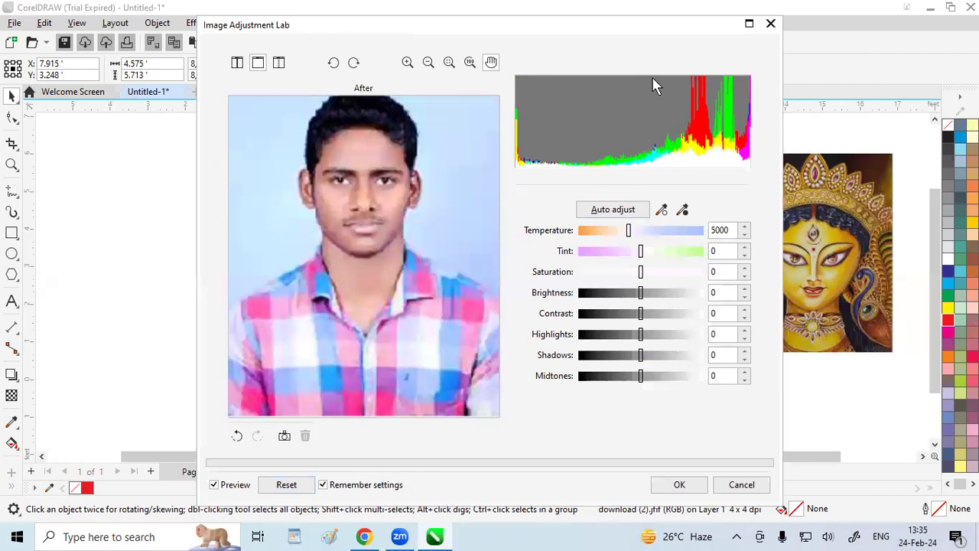
left_click(771, 25)
Preview the Levels adjustment on the man's portrait with the RGB midtone value at 0.46, and discard it
left_click(199, 22)
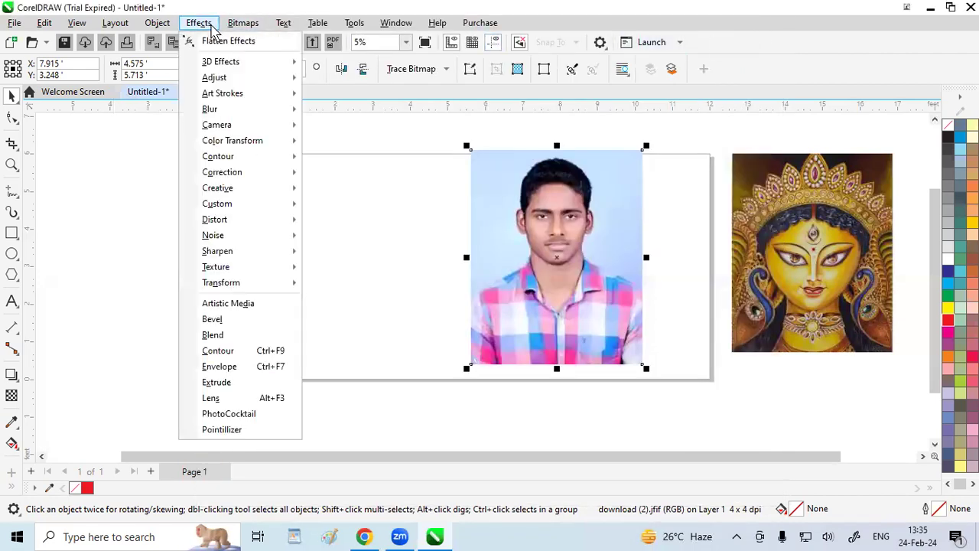
mouse_move(226, 77)
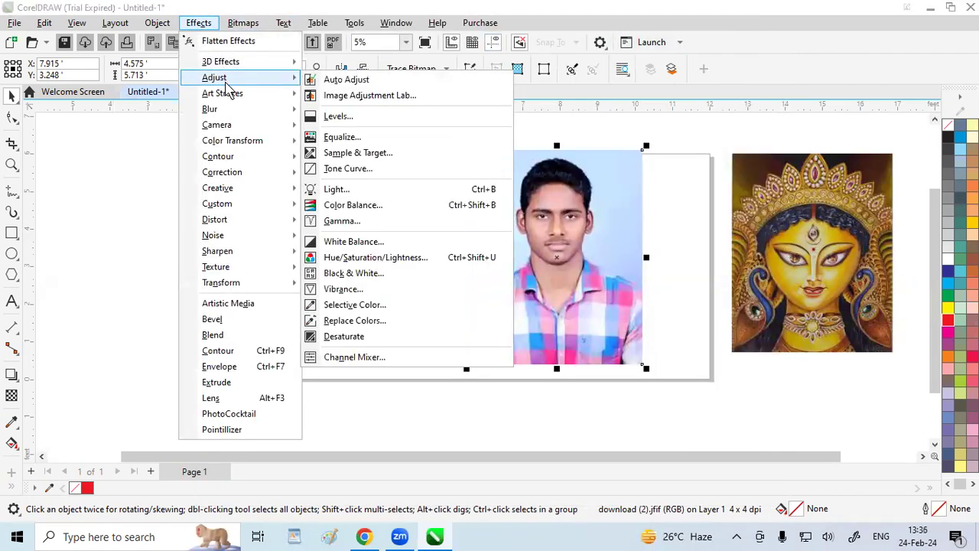
left_click(362, 119)
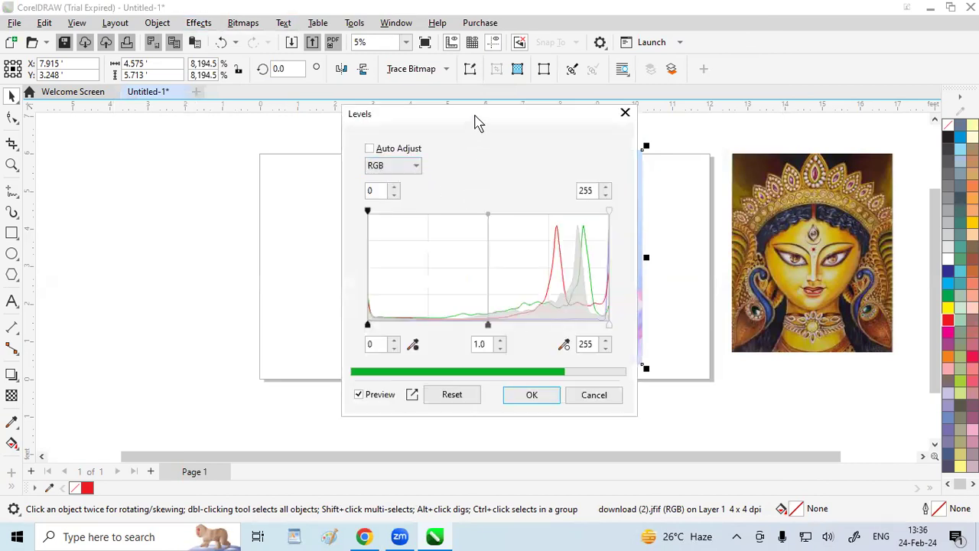
left_click_drag(483, 126, 229, 91)
left_click_drag(233, 290, 162, 285)
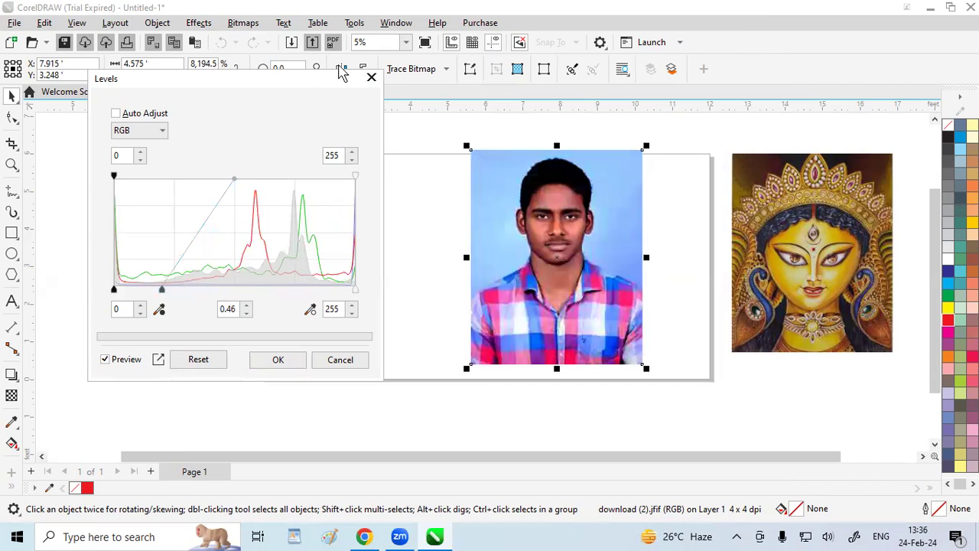
left_click(371, 77)
Preview the Equalize adjustment on the man's portrait for the Red Channel and the Green Channel, and discard it
left_click(198, 22)
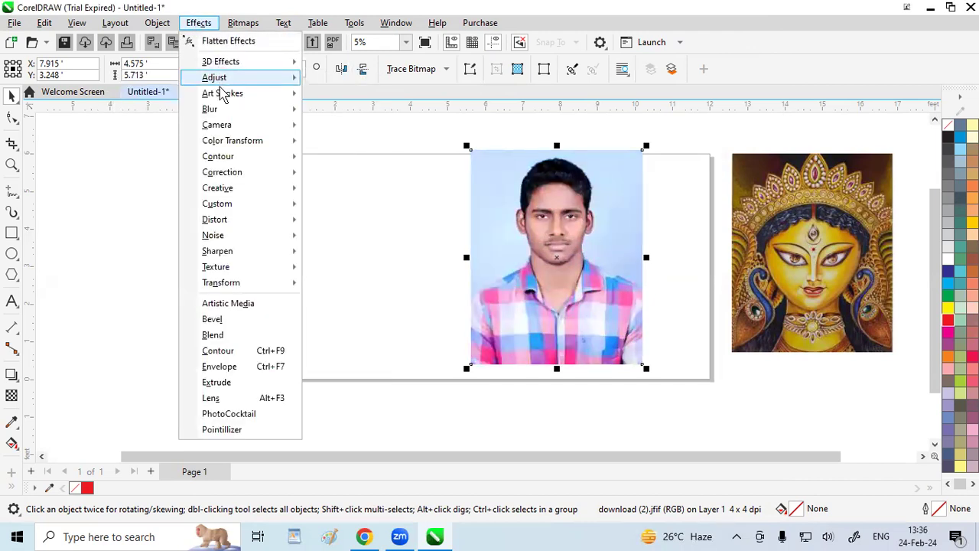
mouse_move(218, 78)
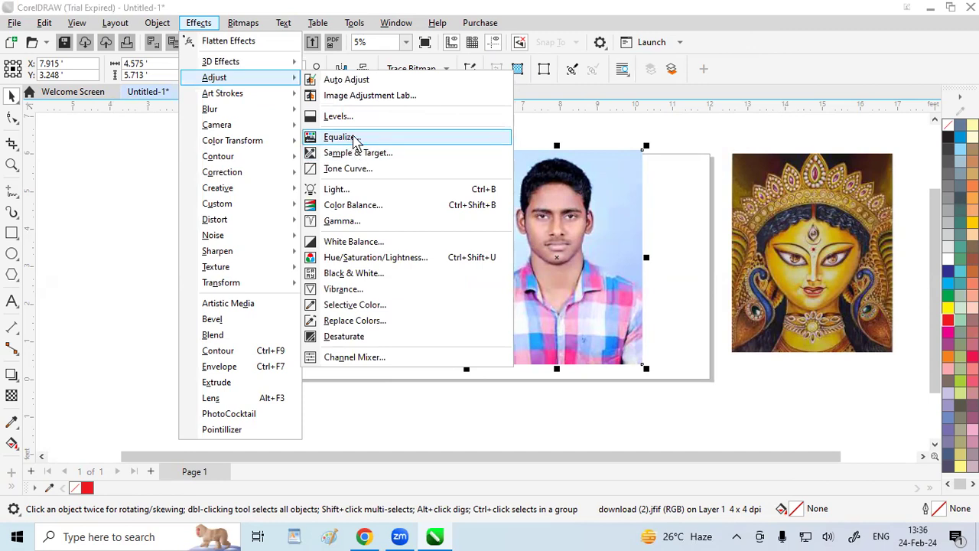
left_click(355, 139)
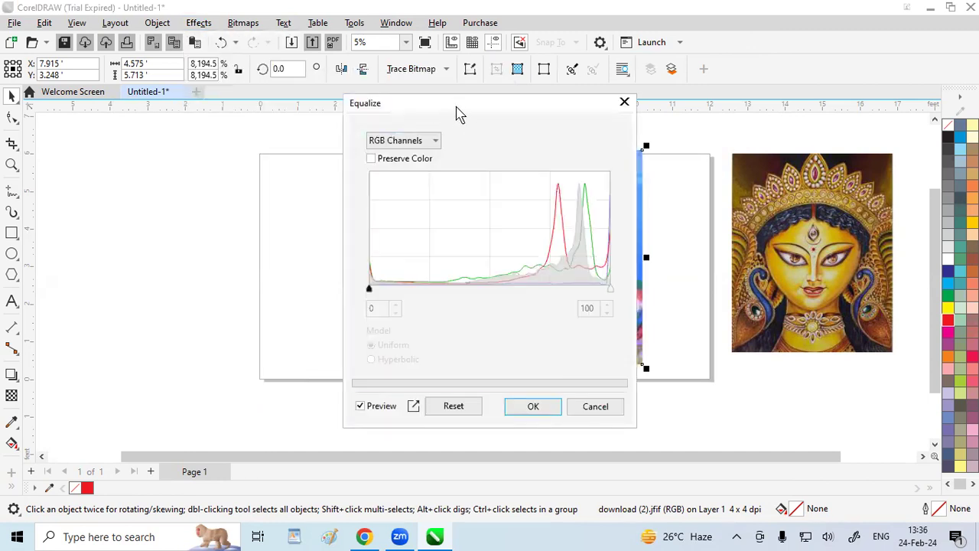
left_click_drag(454, 109, 231, 59)
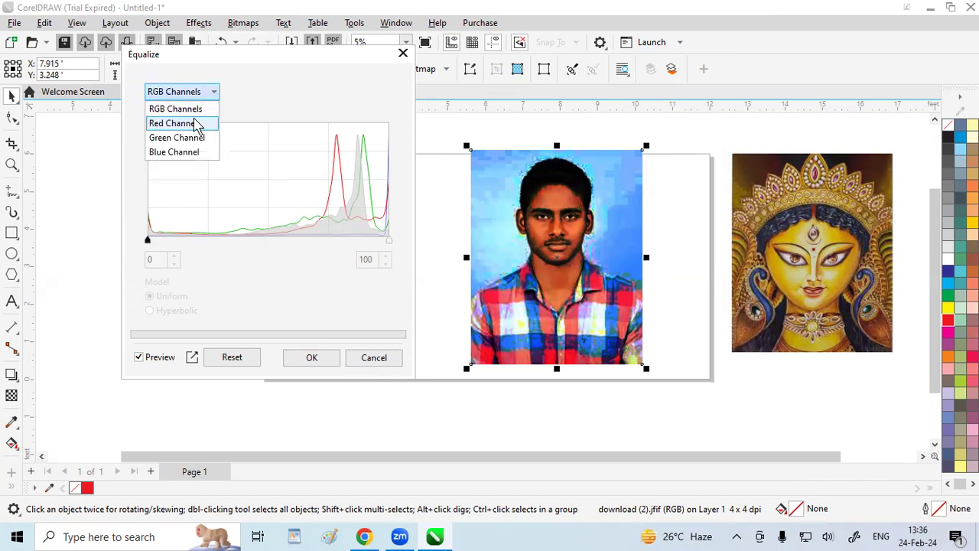
left_click(173, 123)
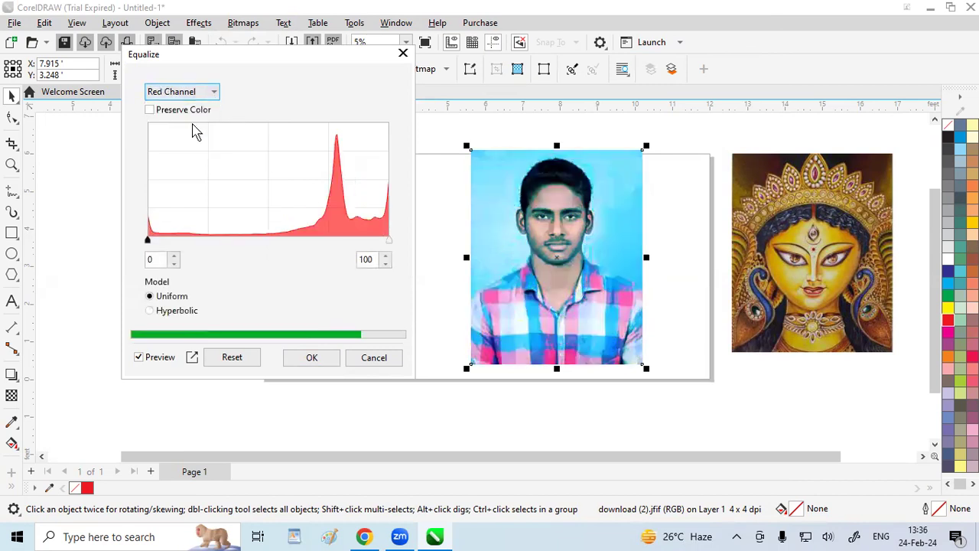
left_click(215, 97)
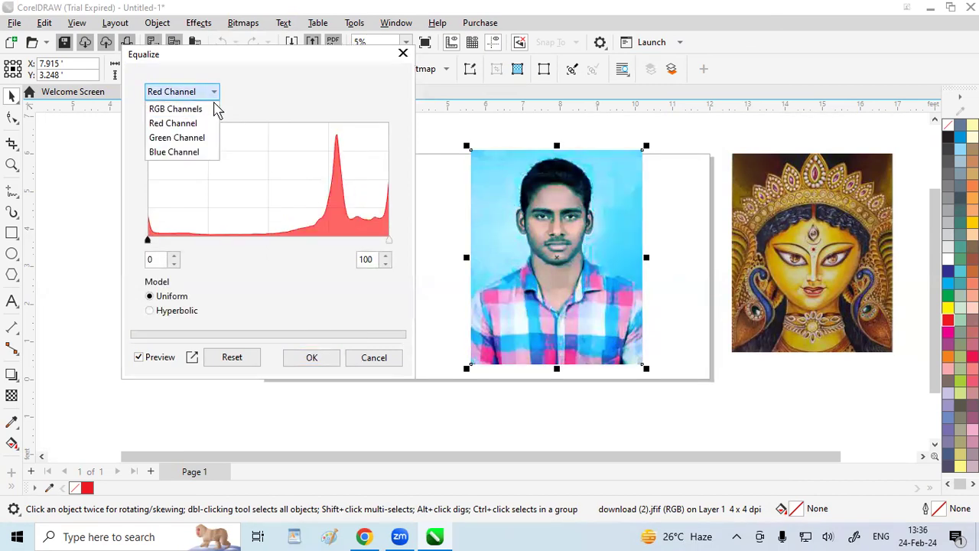
left_click(184, 135)
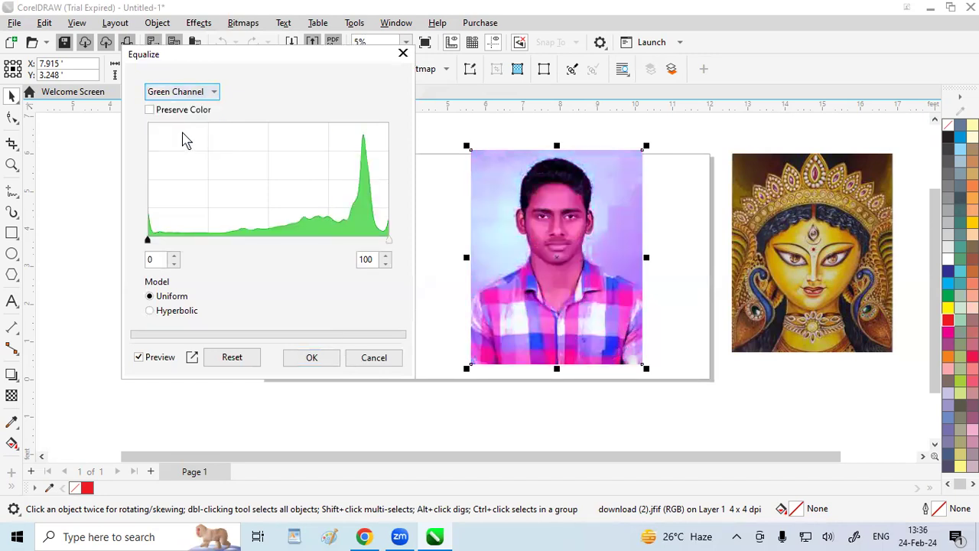
left_click(177, 259)
left_click(404, 54)
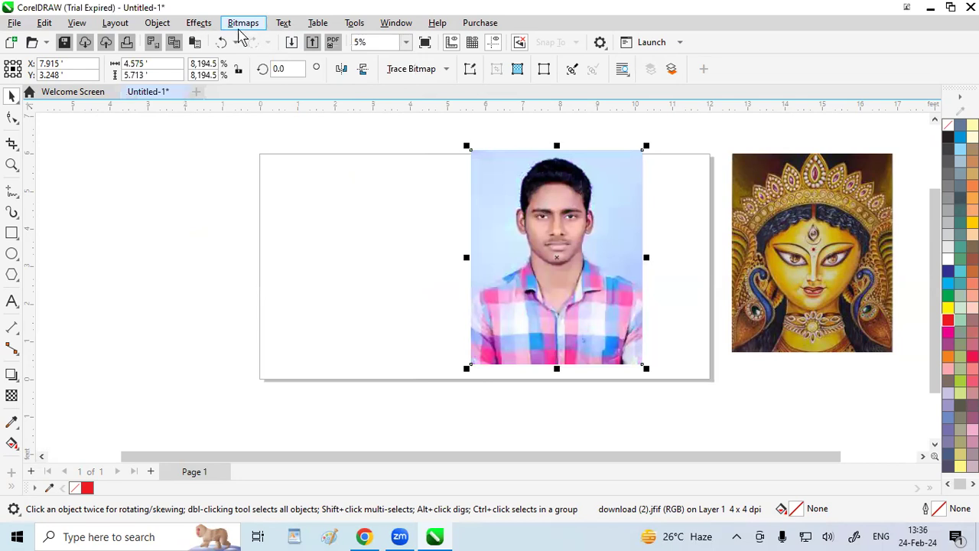
Preview Sample & Target on the man's portrait with Shadows enabled and a red sample color of C 8, M 100, Y 100, K 3
left_click(208, 27)
mouse_move(249, 83)
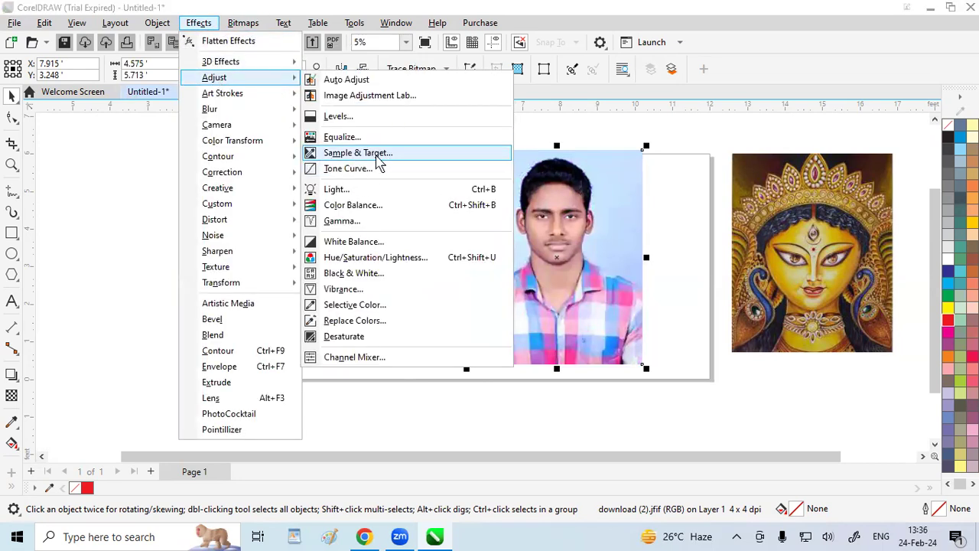
left_click(377, 157)
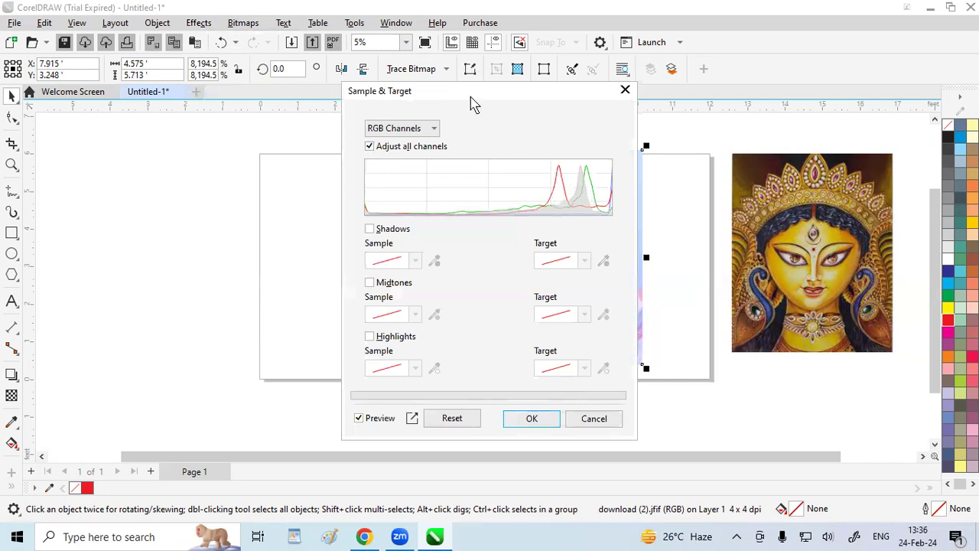
left_click_drag(472, 103, 249, 73)
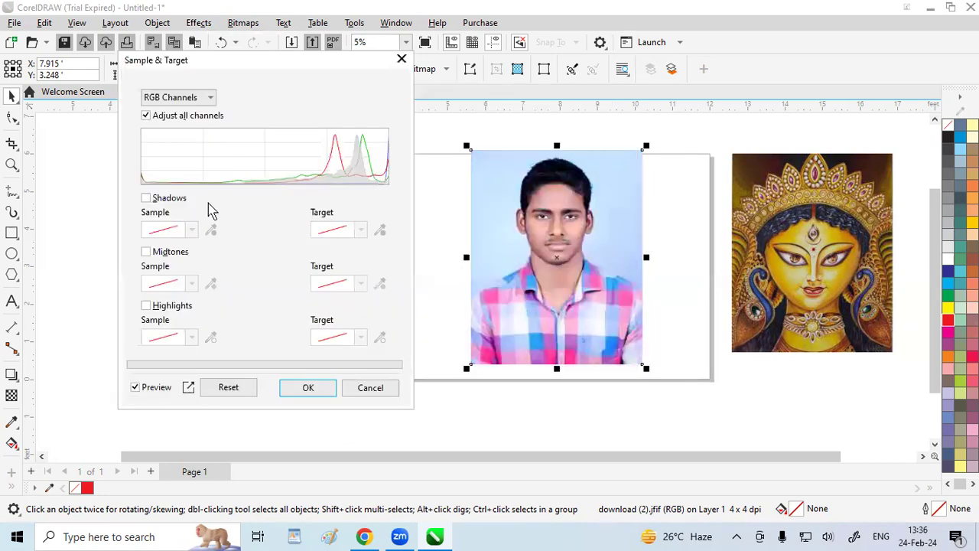
left_click(145, 198)
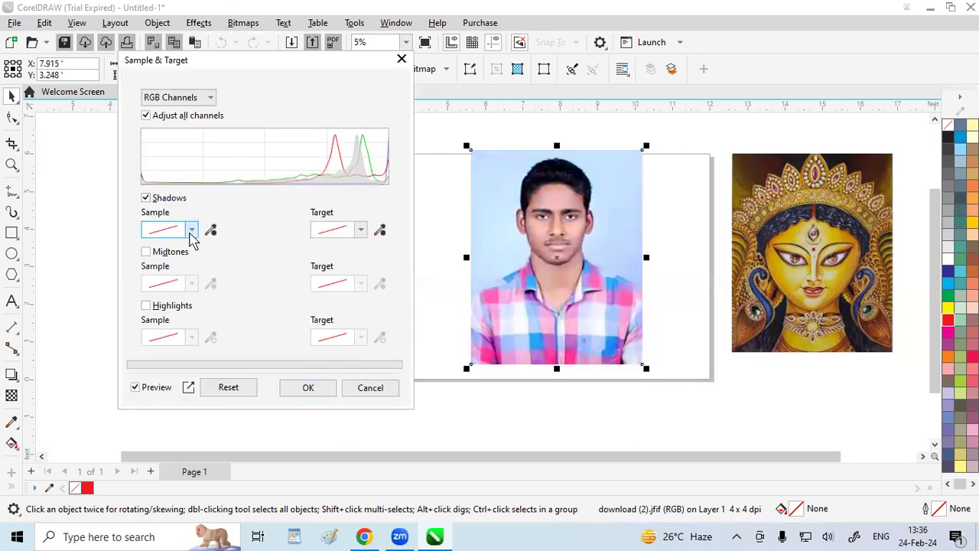
left_click(191, 230)
left_click(236, 309)
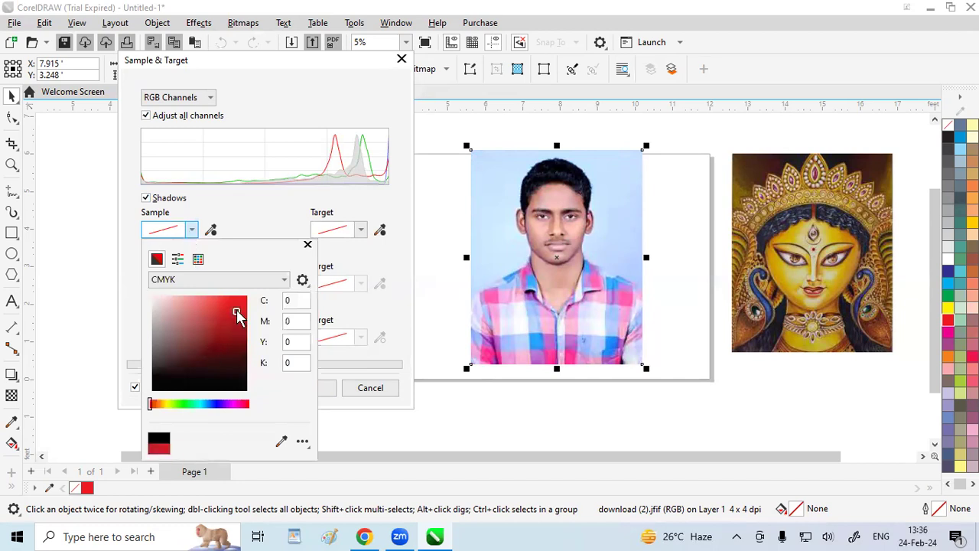
left_click(245, 231)
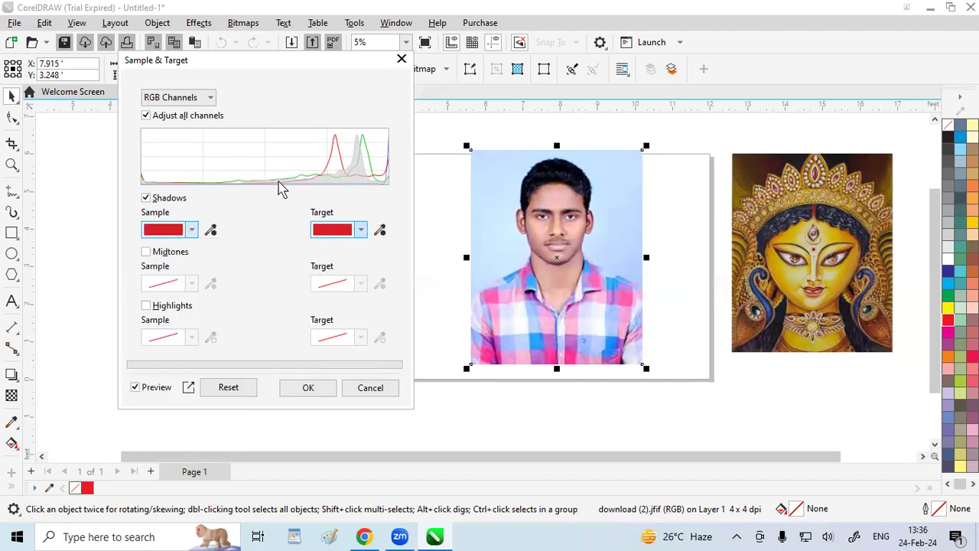
Enable Midtones in Sample & Target and set its sample color to C 80, M 56, Y 75, K 82
left_click(146, 251)
left_click(191, 284)
mouse_move(238, 371)
left_mouse_down()
mouse_move(235, 429)
mouse_move(207, 457)
mouse_move(190, 454)
left_mouse_up()
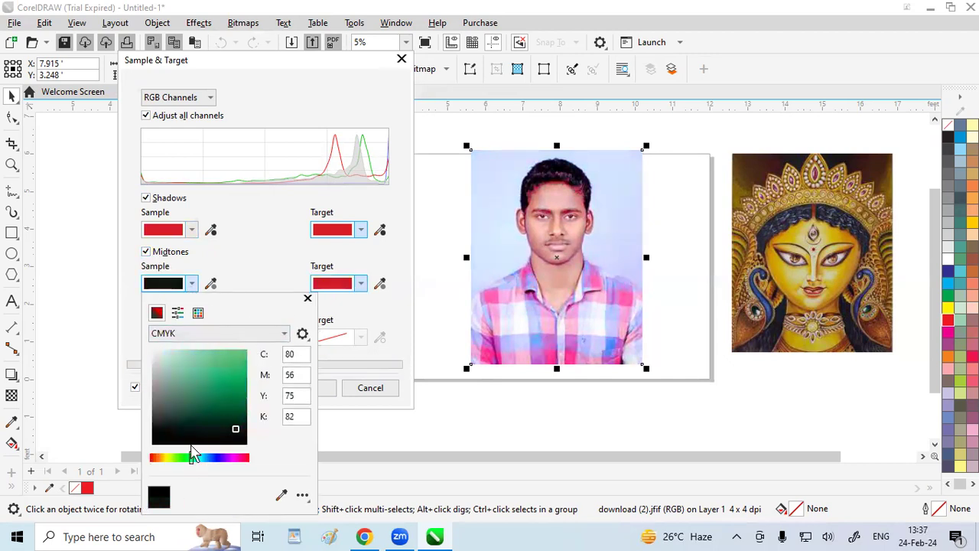
left_click(233, 257)
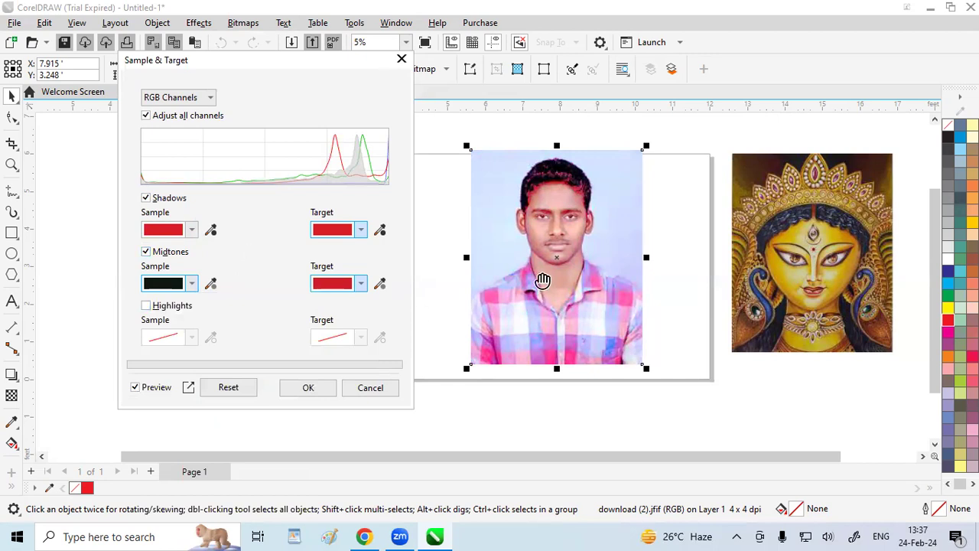
Enable Highlights with a light green sample color of C 41, M 0, Y 32, K 0, and discard the Sample & Target adjustment
left_click(146, 306)
left_click(192, 337)
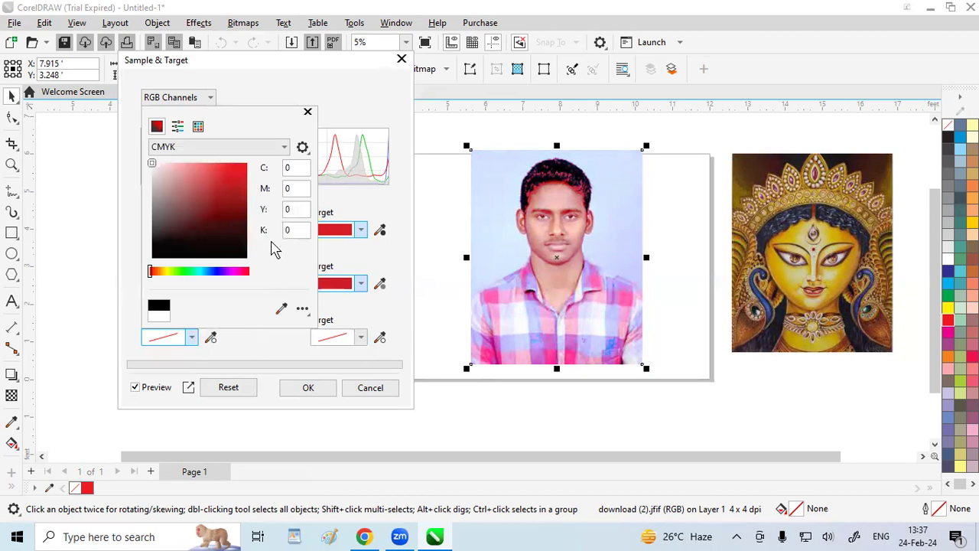
left_click(193, 272)
left_click_drag(227, 197, 248, 167)
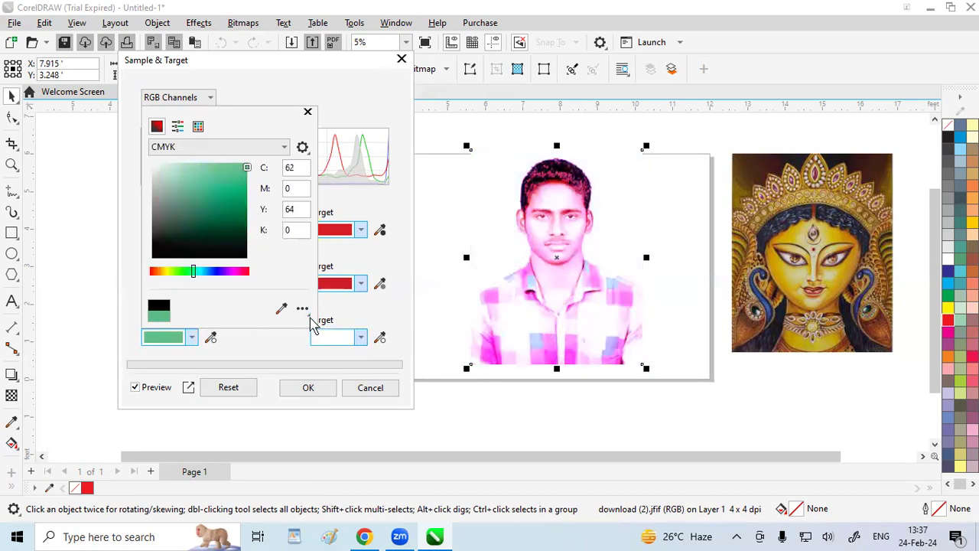
left_click_drag(245, 210, 181, 178)
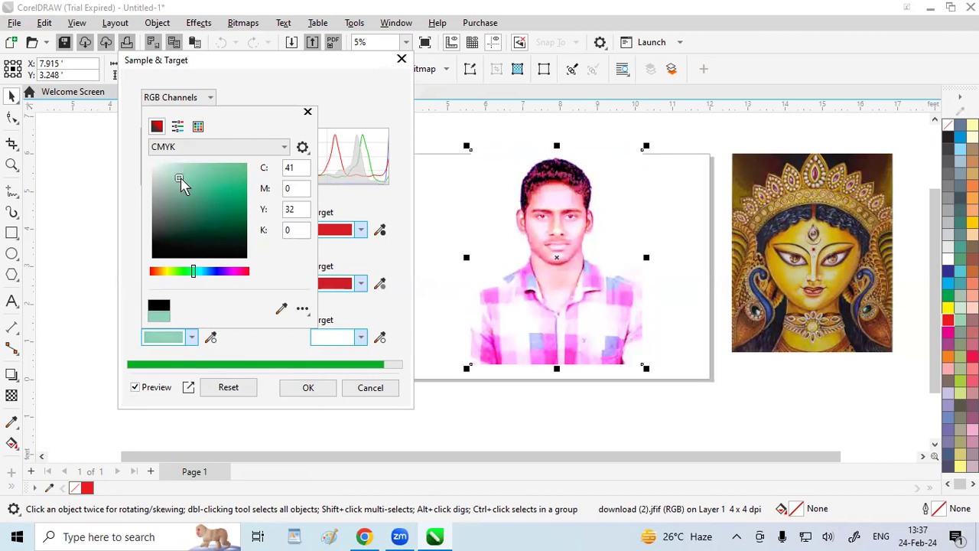
left_click(371, 387)
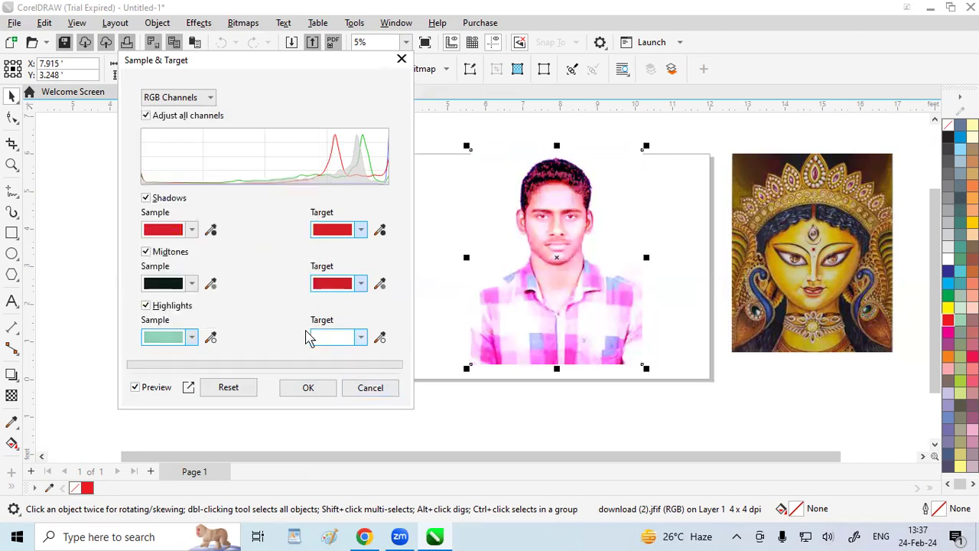
left_click(360, 388)
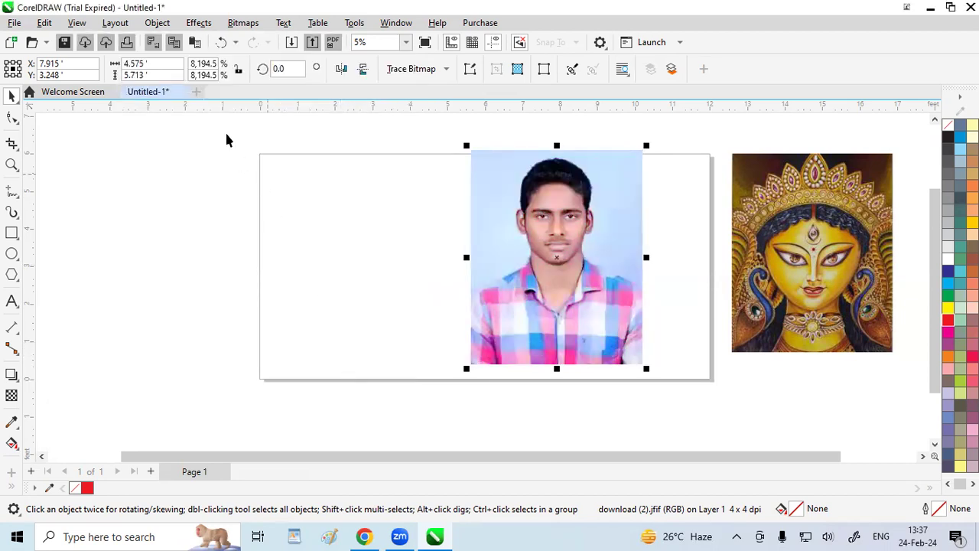
Preview the White Balance adjustment on the man's portrait with the temperature at 3560 and at 9500
left_click(198, 24)
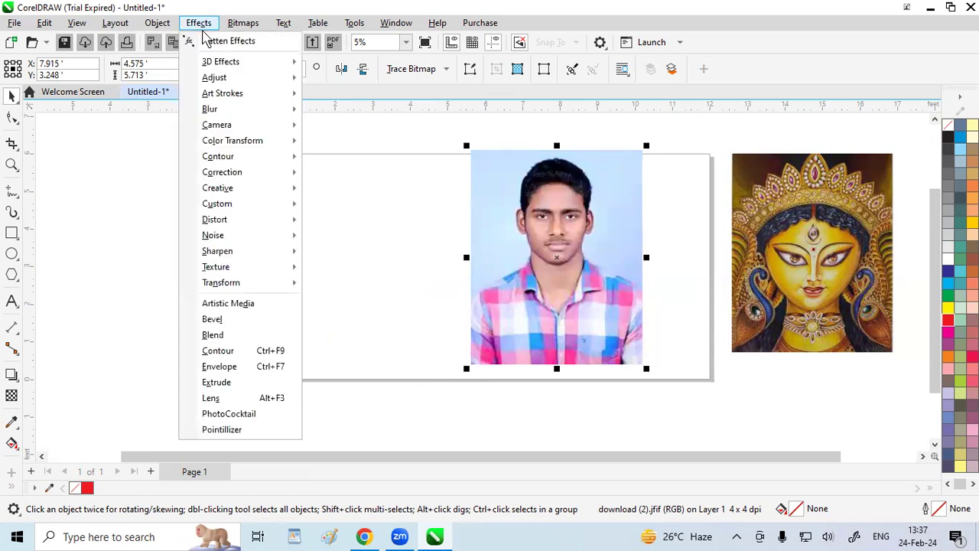
mouse_move(229, 67)
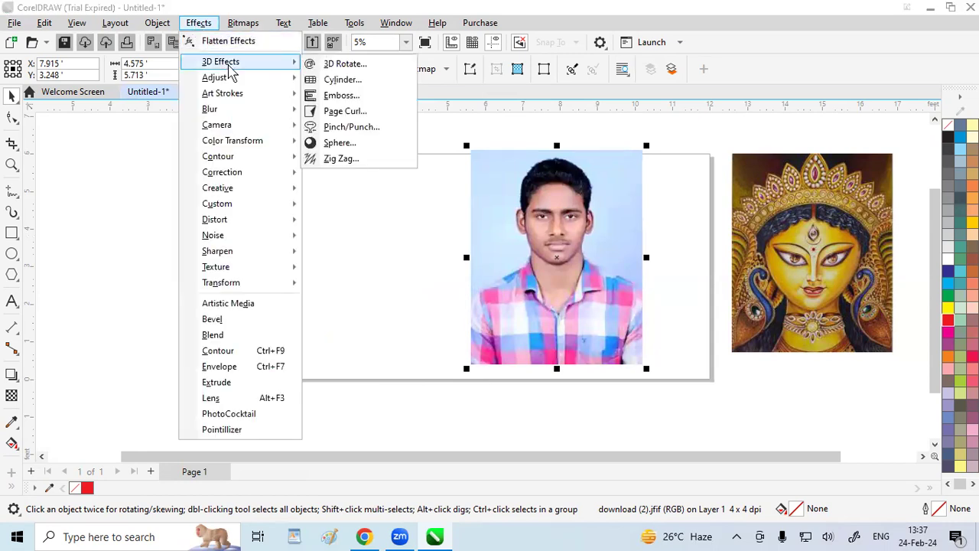
mouse_move(242, 83)
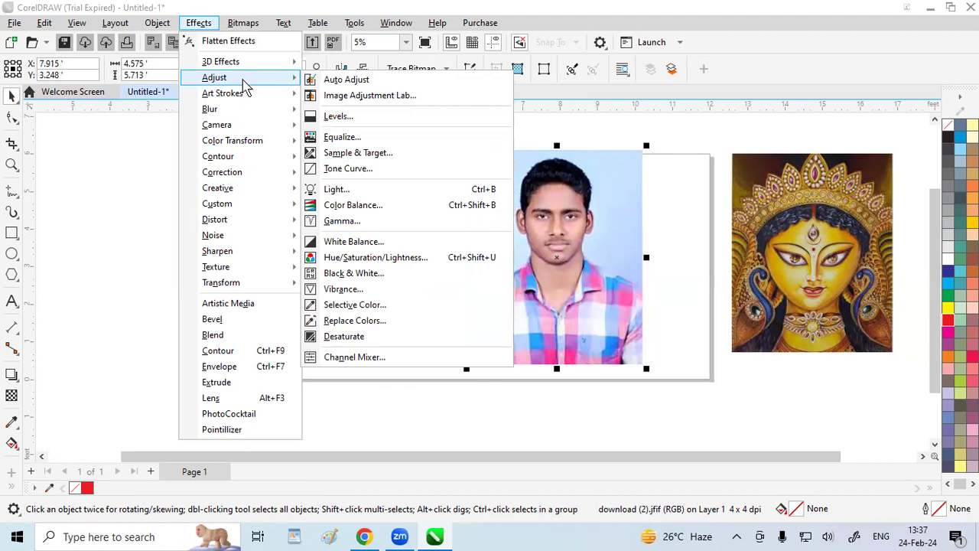
left_click(352, 243)
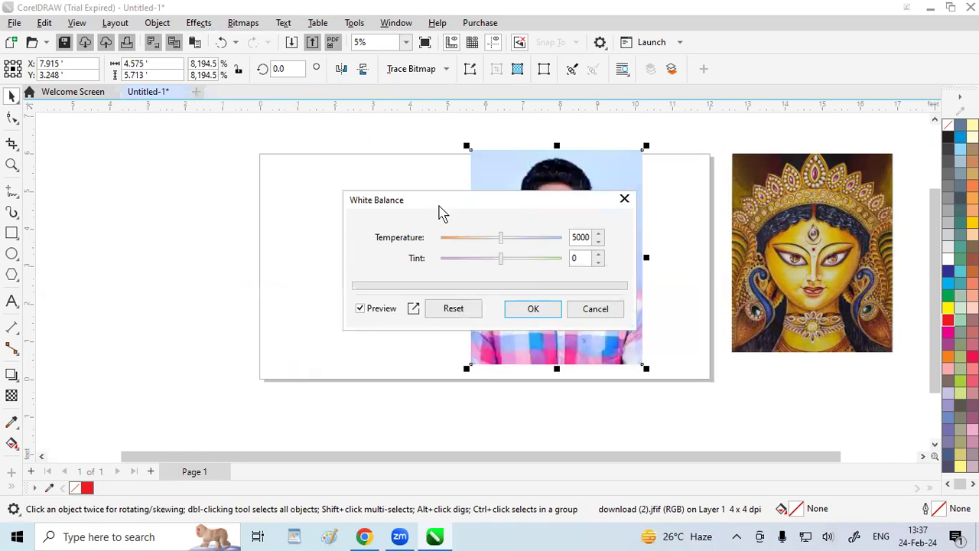
left_click_drag(440, 211, 189, 161)
left_click_drag(251, 191, 222, 193)
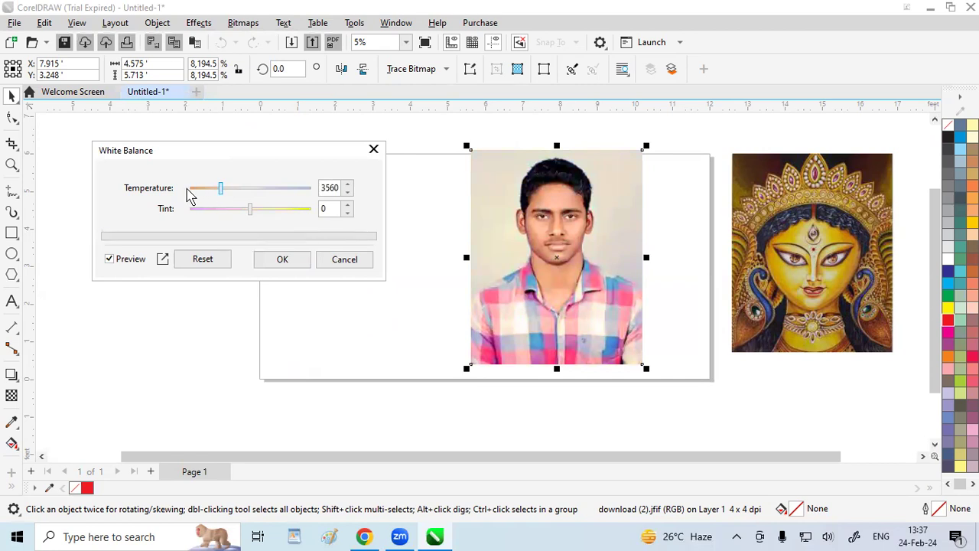
left_click_drag(221, 192, 313, 194)
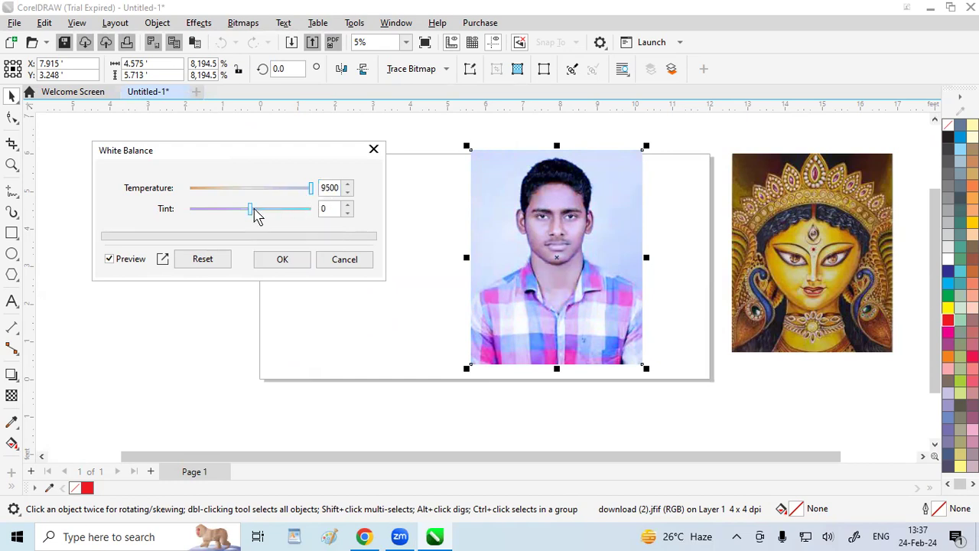
Try a low tint and a tint of 100 in White Balance, reset the values and discard the adjustment
left_click_drag(248, 209, 201, 212)
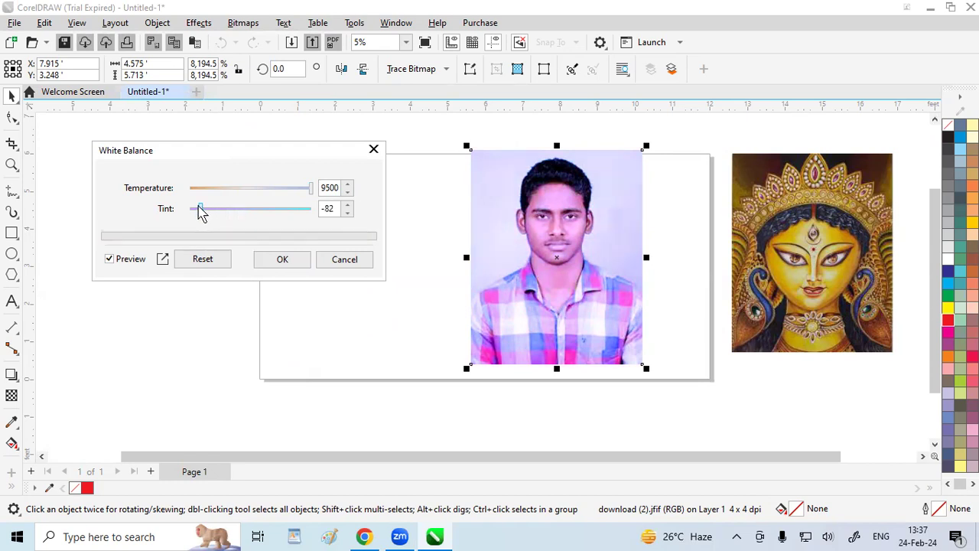
left_click_drag(204, 215, 314, 224)
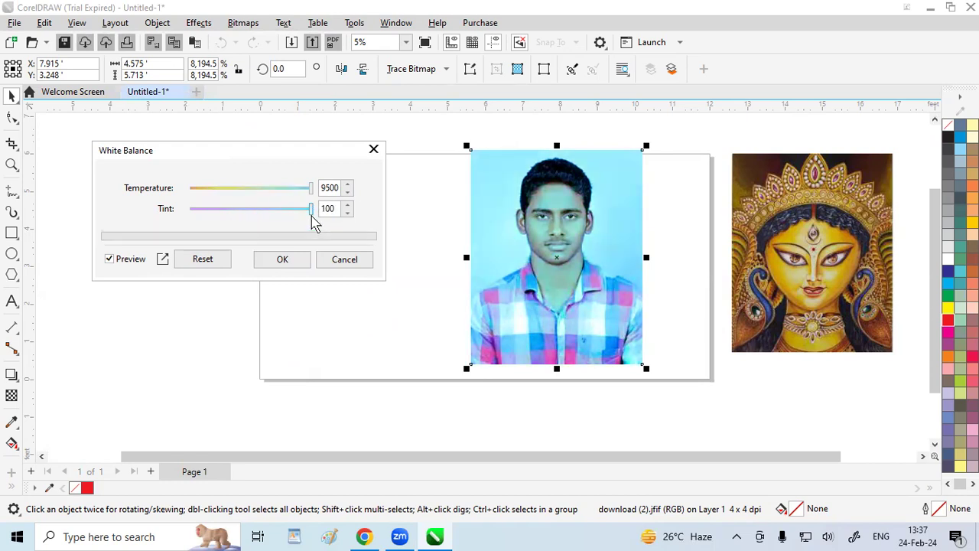
left_click(222, 258)
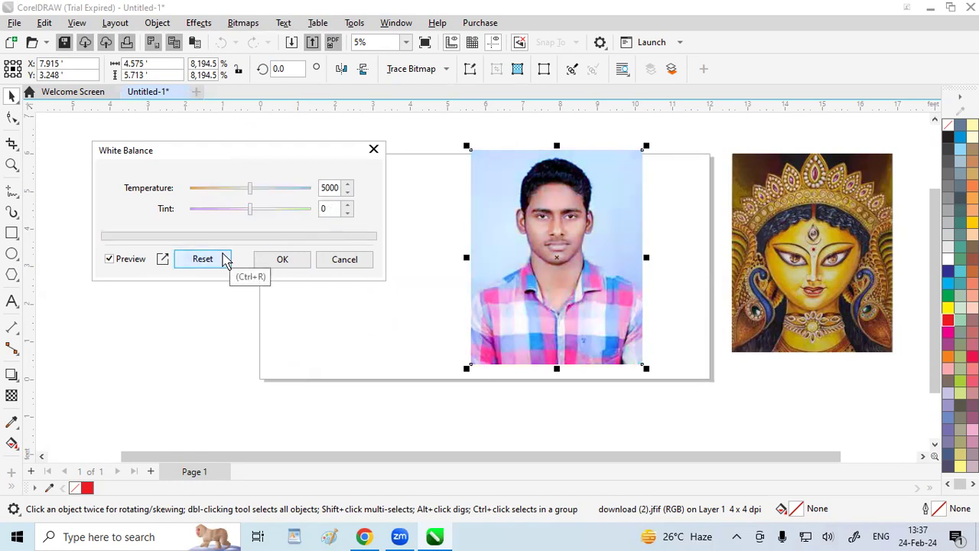
left_click(374, 150)
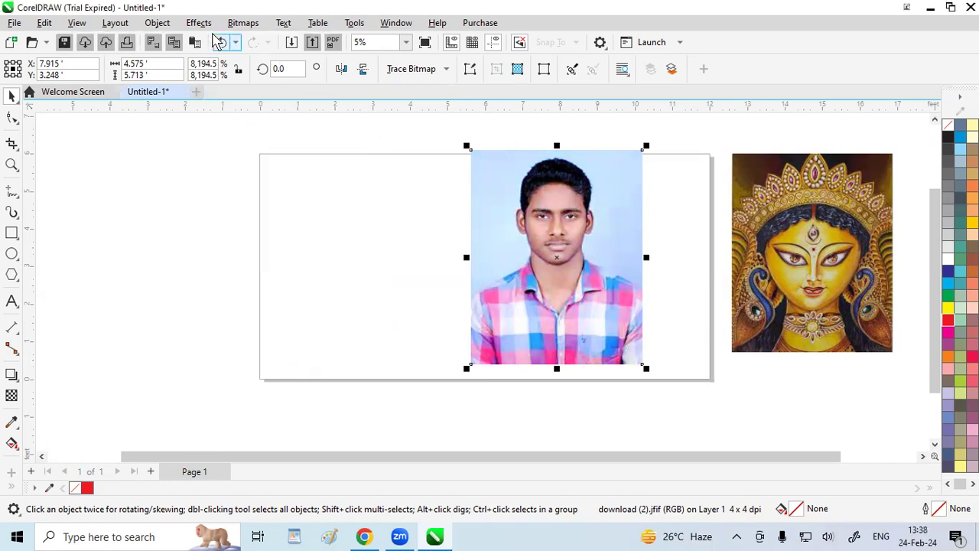
Preview the Vibrance adjustment on the man's portrait with Vibrance 100 and Saturation 100, and discard it
left_click(204, 27)
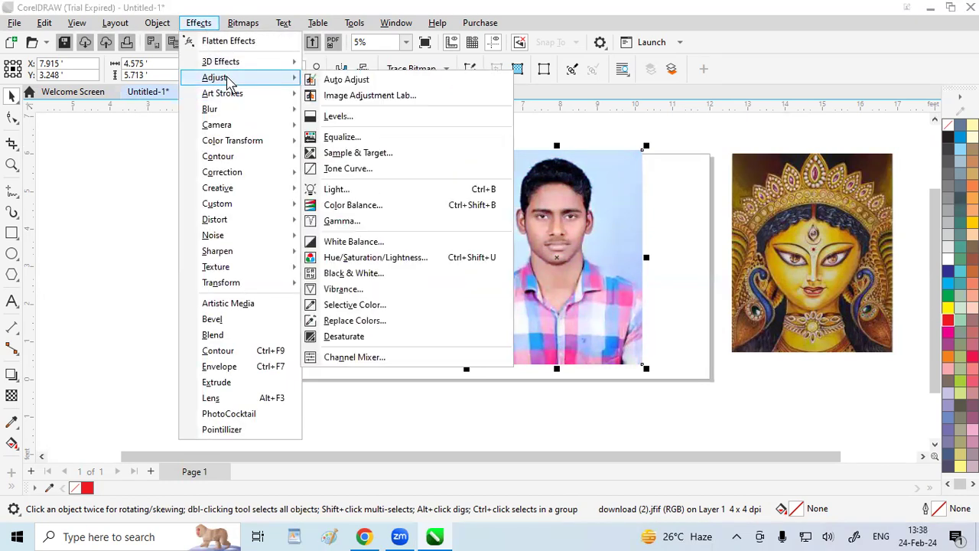
left_click(344, 290)
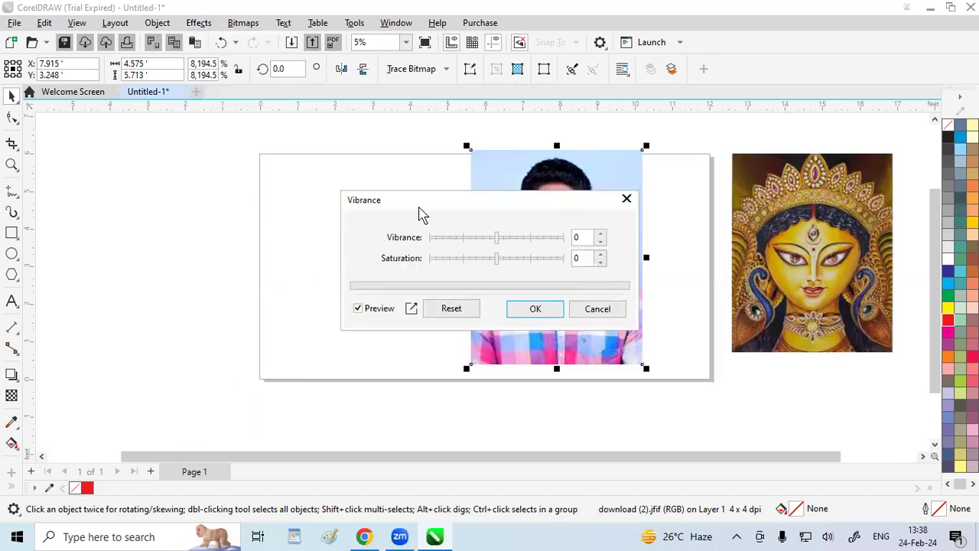
left_click_drag(420, 212, 214, 170)
left_click_drag(288, 194, 401, 204)
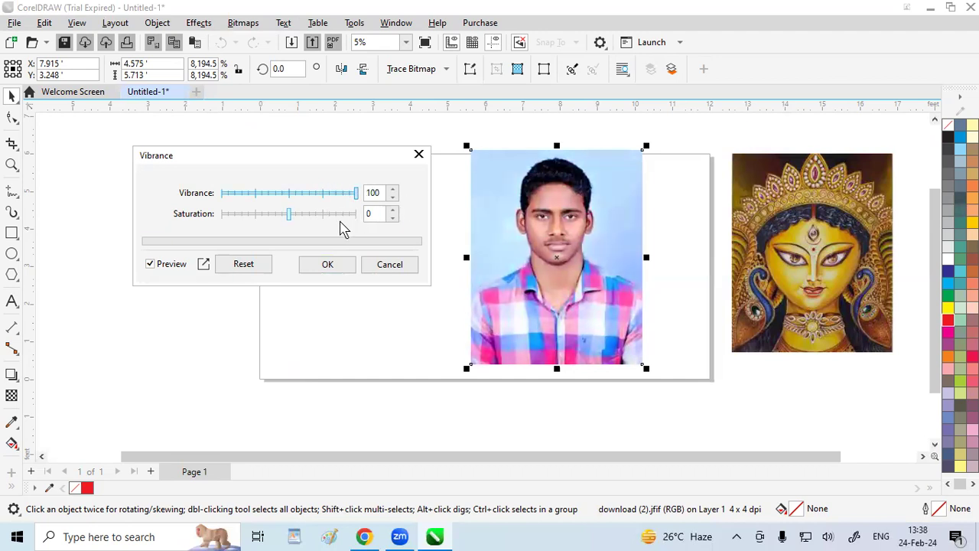
left_click(286, 219)
left_click(250, 217)
left_click_drag(248, 217, 398, 237)
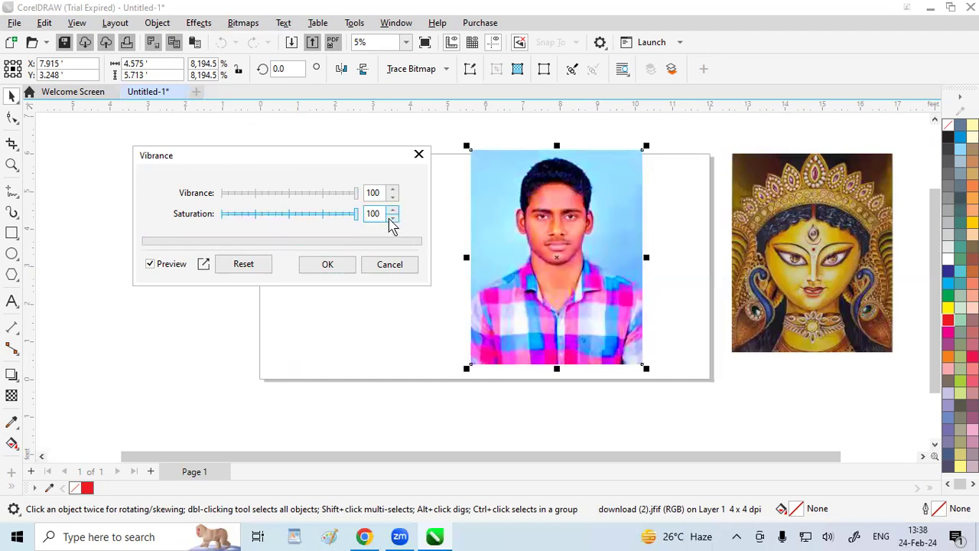
left_click(421, 155)
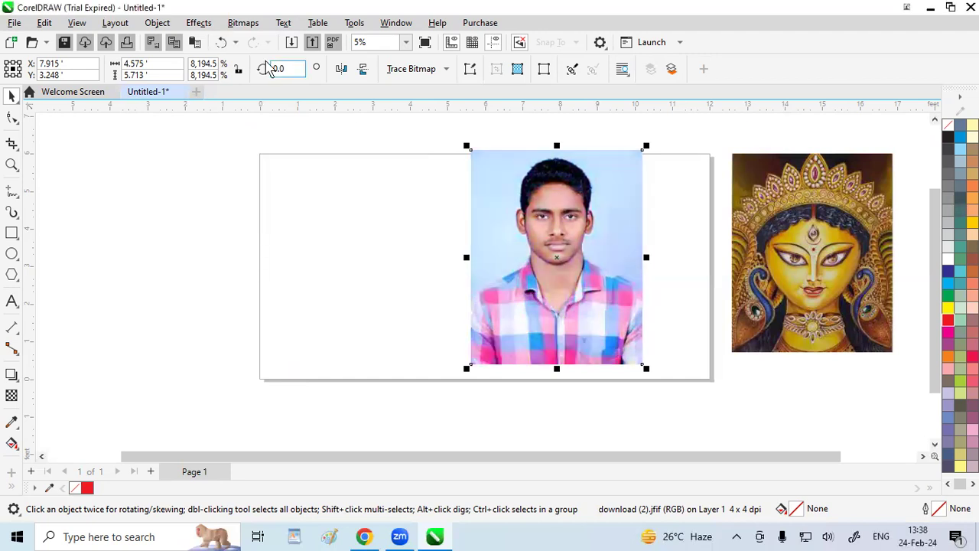
Preview the Charcoal art stroke on the man's portrait with size 5 and edge 0, and discard it
left_click(200, 23)
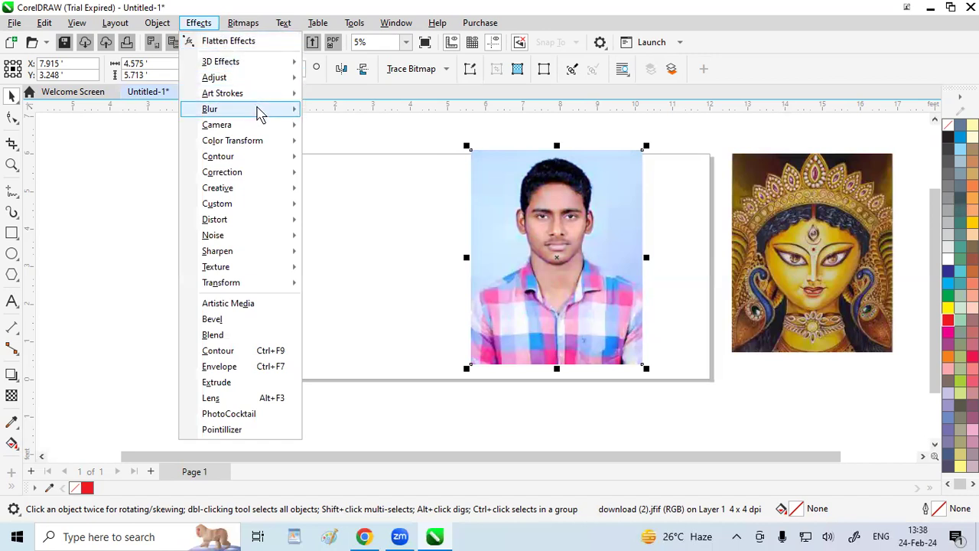
mouse_move(258, 115)
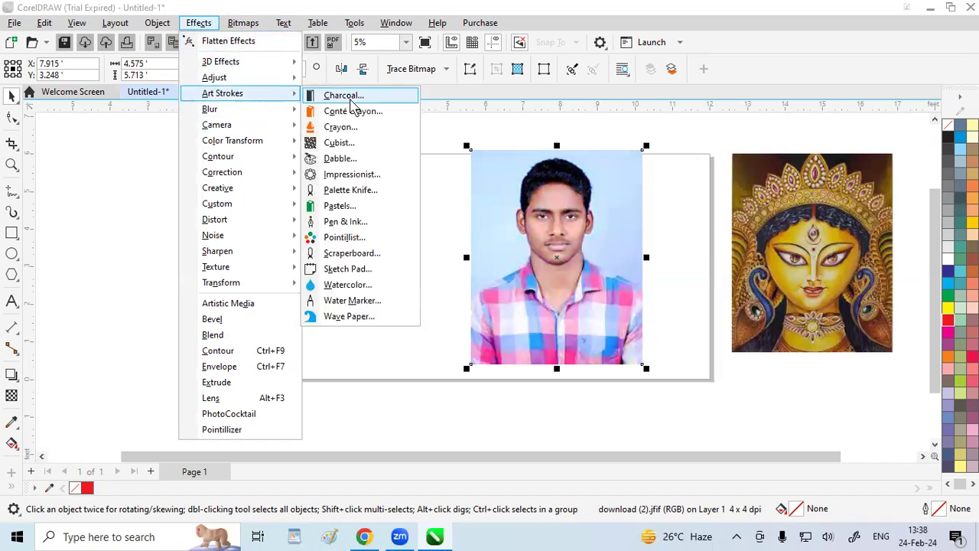
left_click(347, 97)
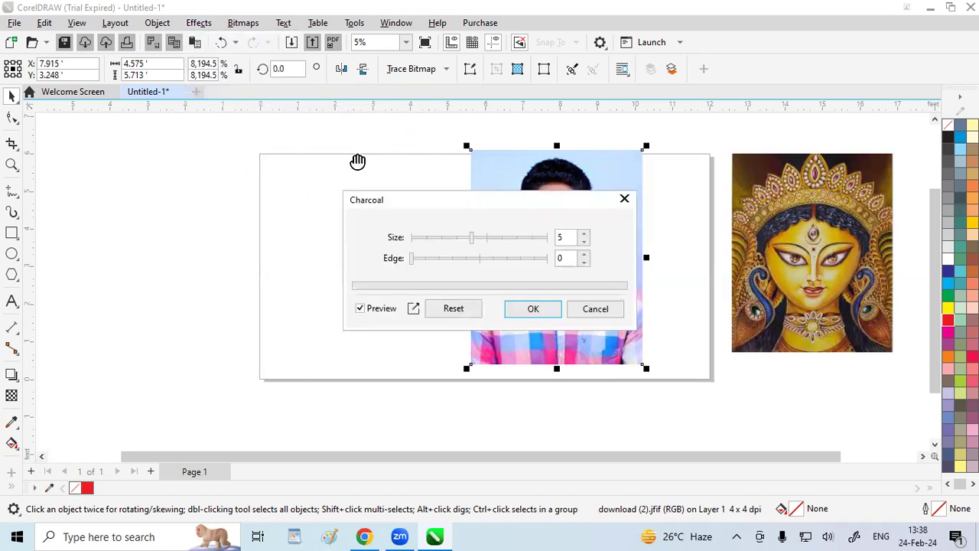
left_click_drag(430, 208, 153, 168)
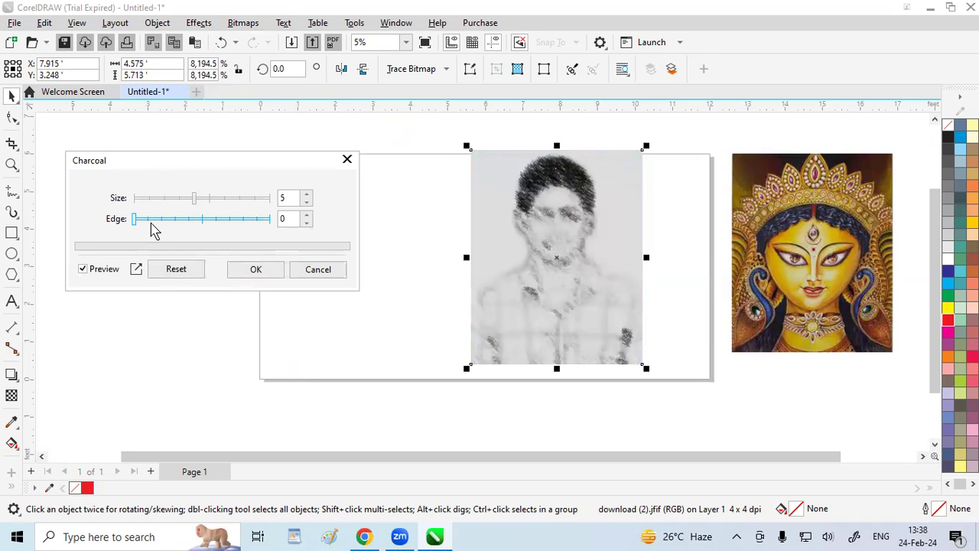
left_click(346, 161)
Preview the Dabble art stroke on the man's portrait in the Default style, raising the size to 4 and up to 9, and discard it
left_click(198, 23)
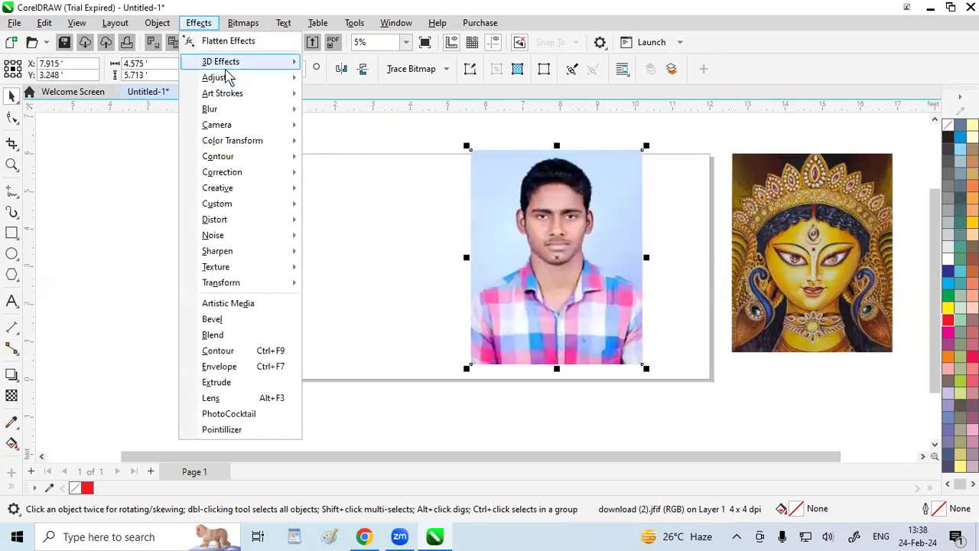
left_click(321, 158)
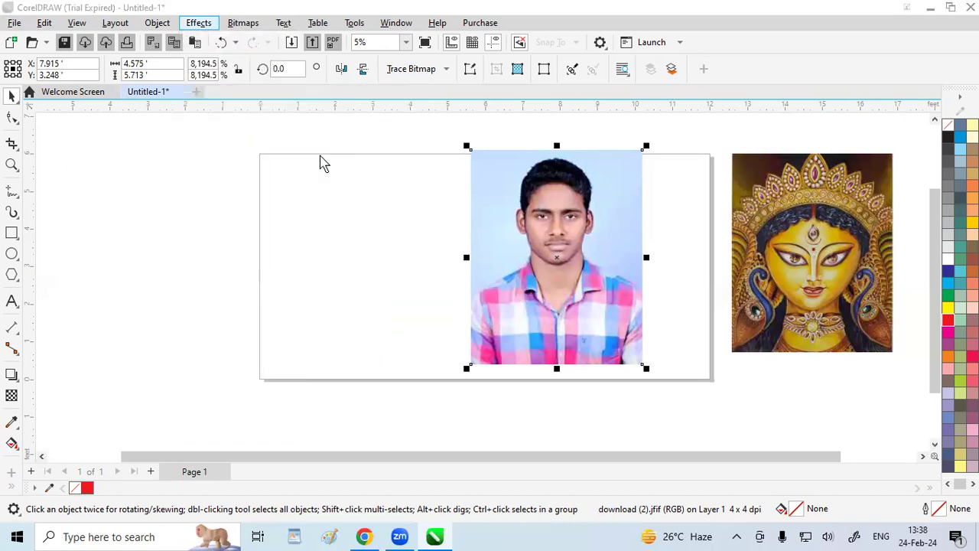
left_click_drag(426, 199, 171, 82)
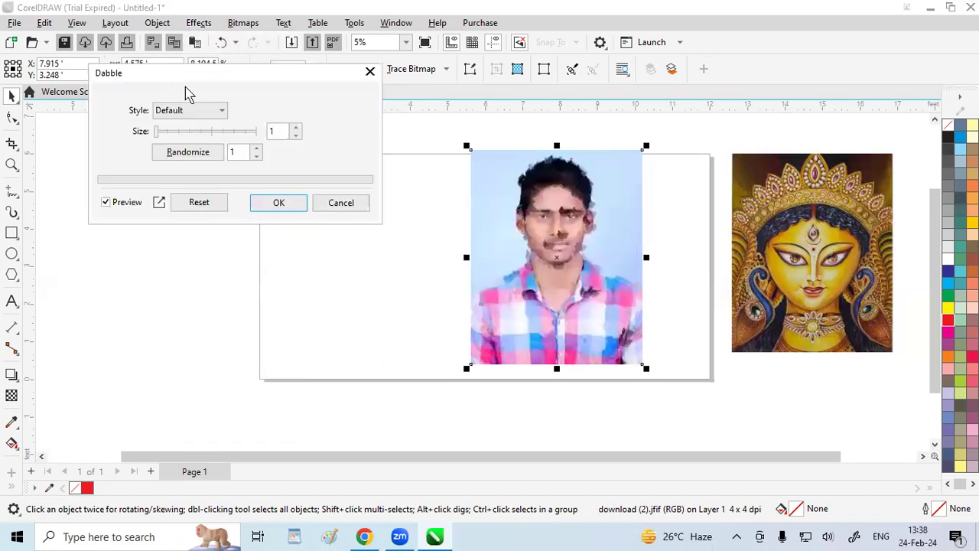
left_click(189, 132)
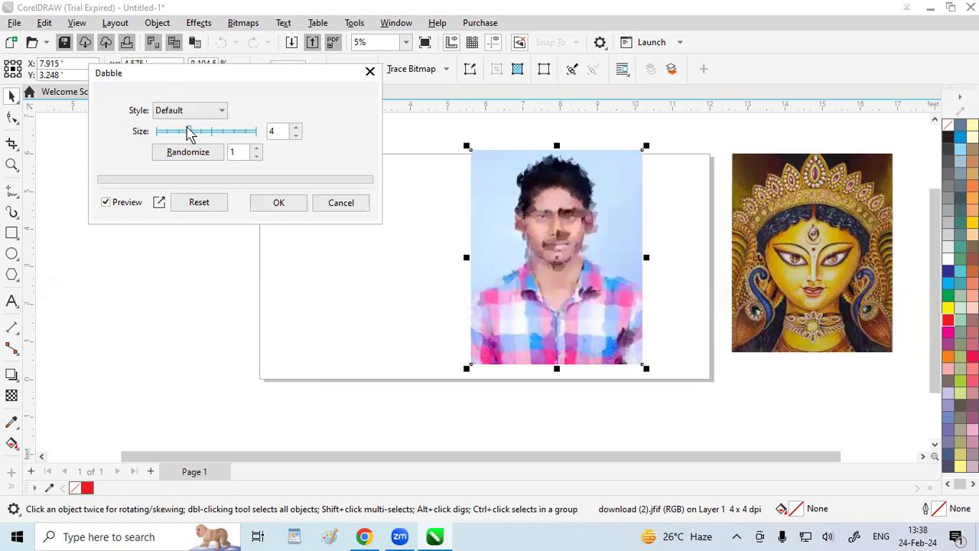
left_click(207, 131)
left_click(245, 131)
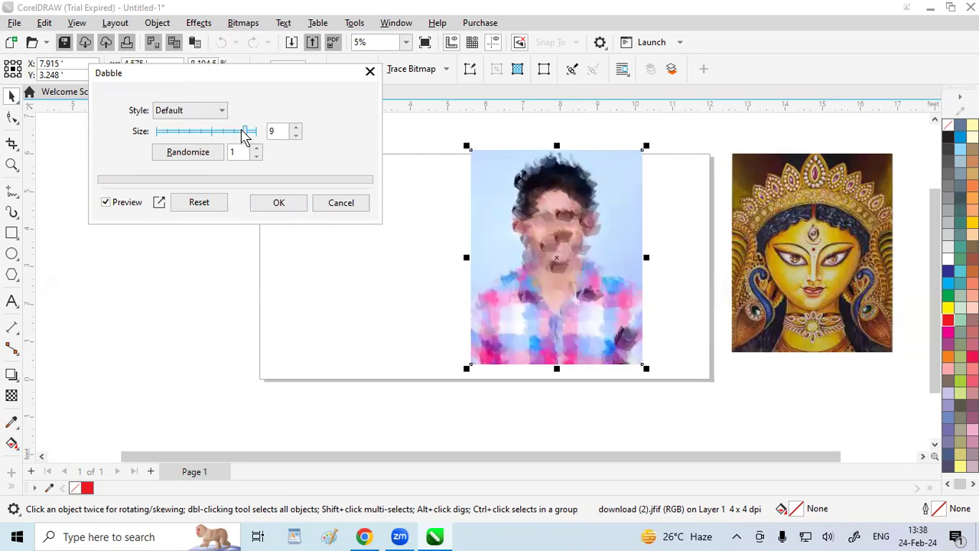
left_click(370, 71)
Preview the Impressionist art stroke on the man's portrait with Stroke 1, compare the Dabs and Strokes styles, and discard it
left_click(198, 23)
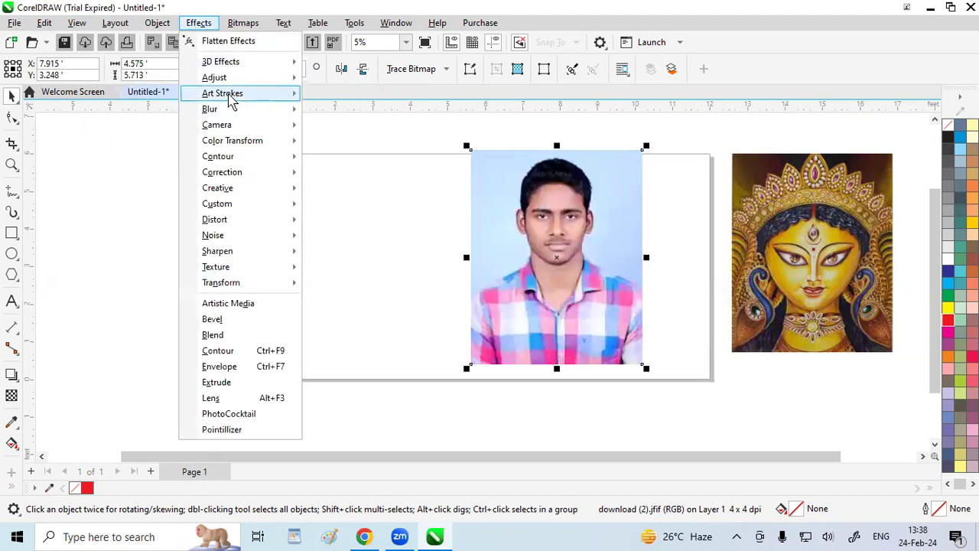
mouse_move(283, 94)
left_click(344, 175)
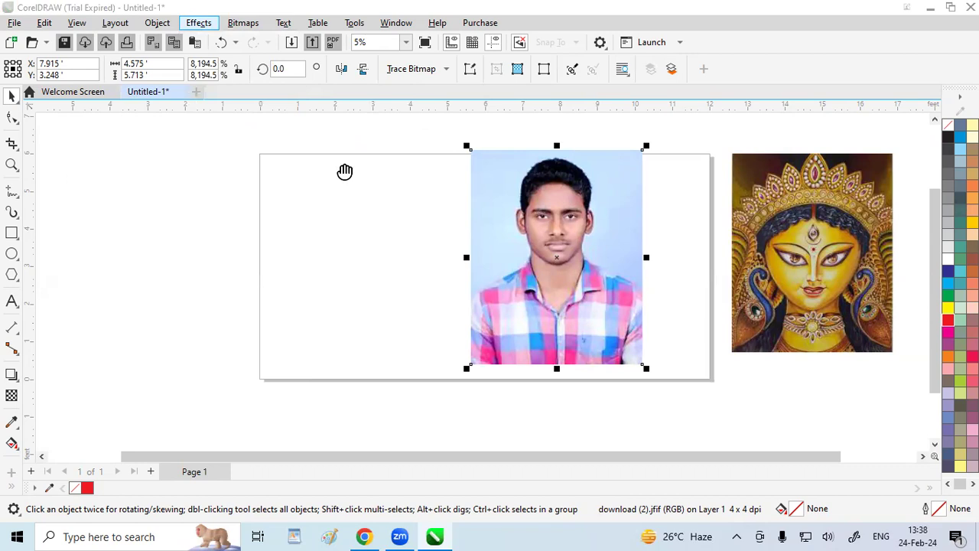
left_click_drag(398, 150, 165, 114)
left_click_drag(240, 232, 196, 238)
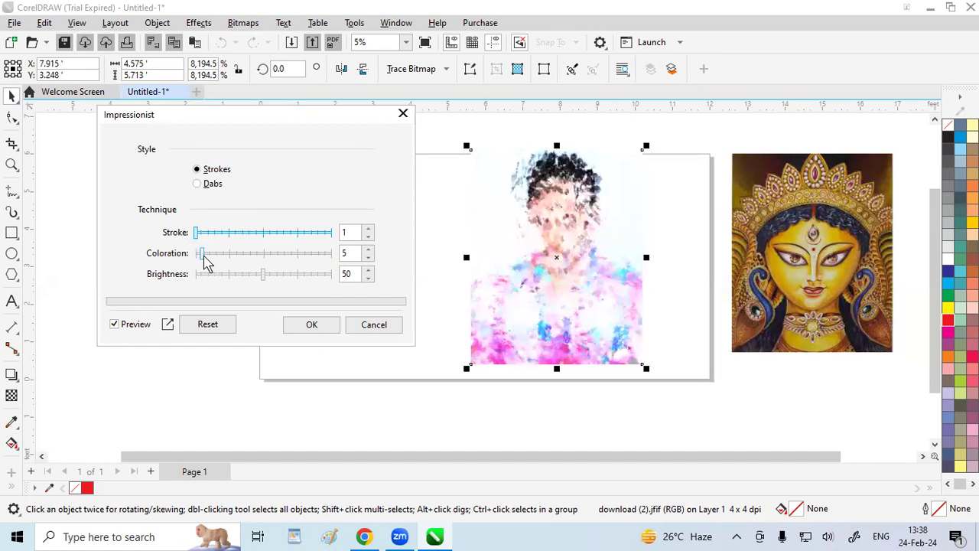
left_click(197, 184)
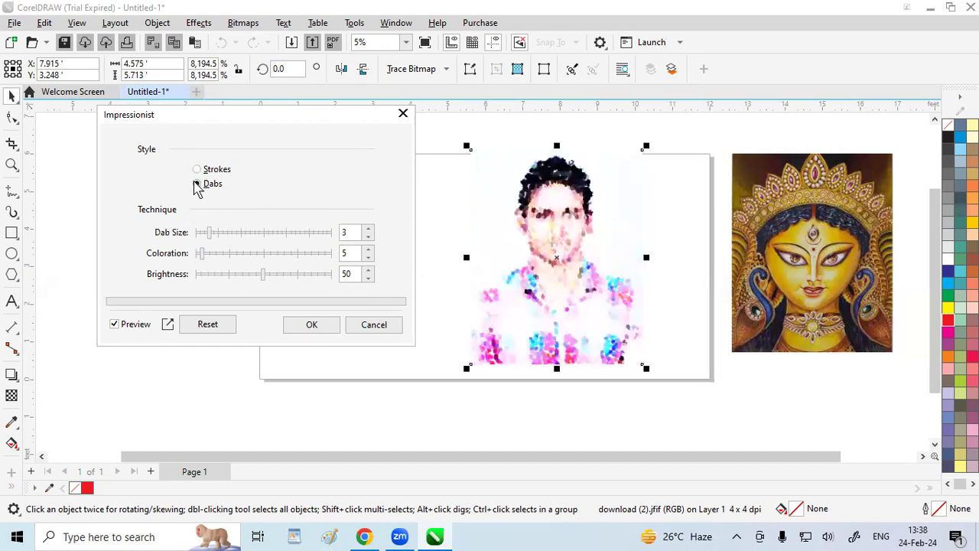
left_click(198, 170)
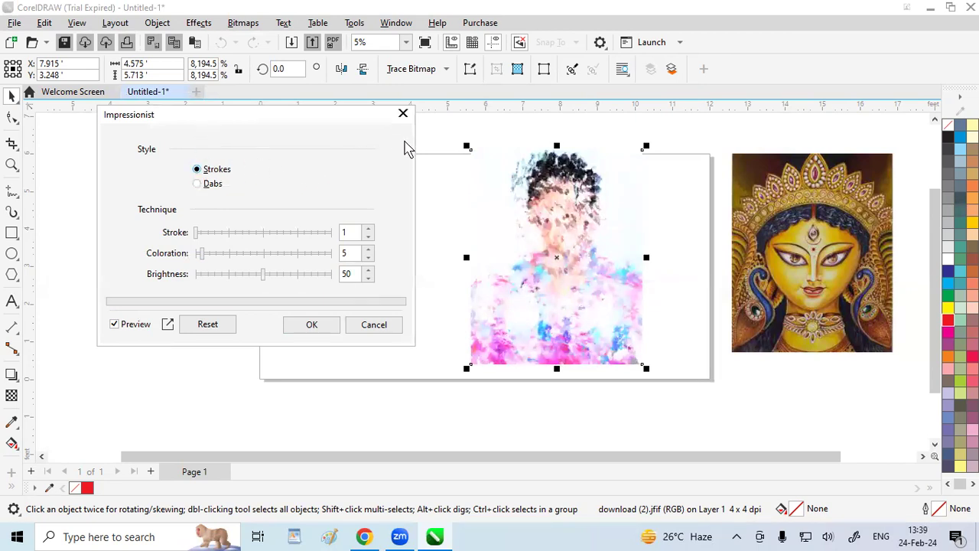
left_click(404, 114)
Preview the Watercolor art stroke on the man's portrait with Granulation 43 and Water amount 29 and 10, and discard it
left_click(198, 22)
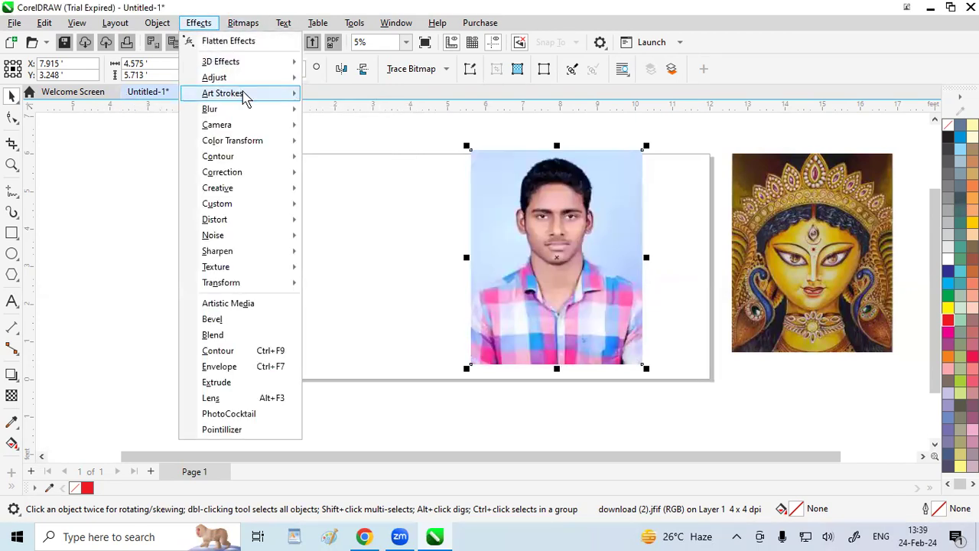
mouse_move(243, 94)
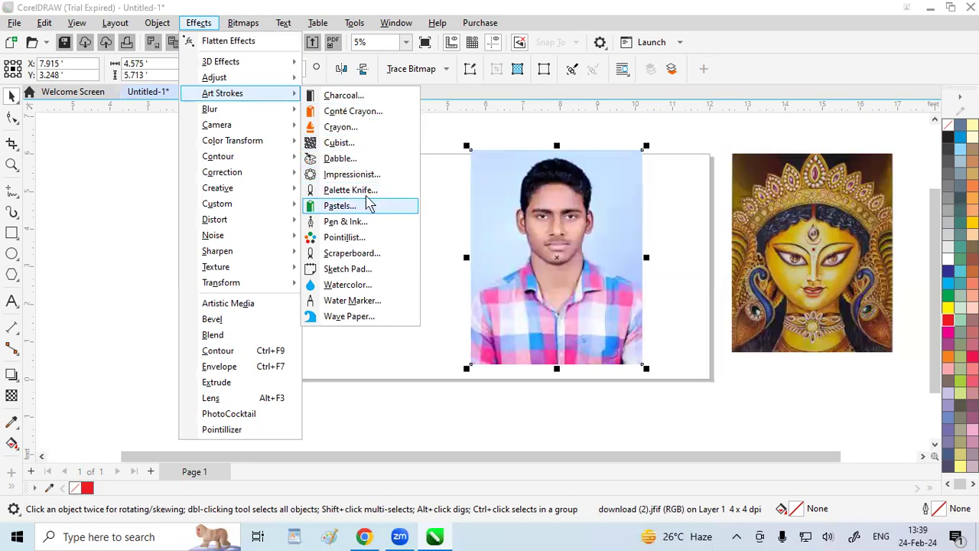
left_click(349, 285)
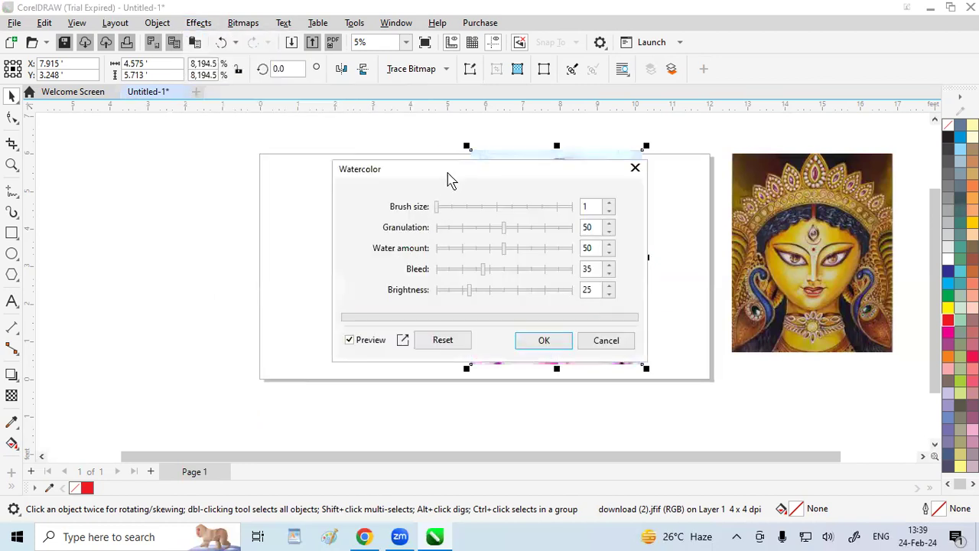
left_click_drag(449, 179, 203, 93)
left_click_drag(252, 142, 241, 141)
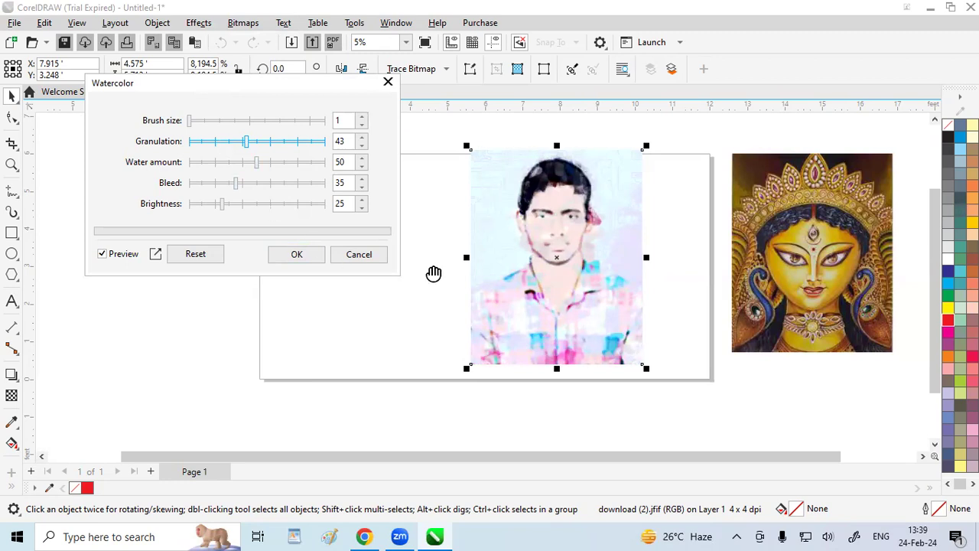
left_click(228, 162)
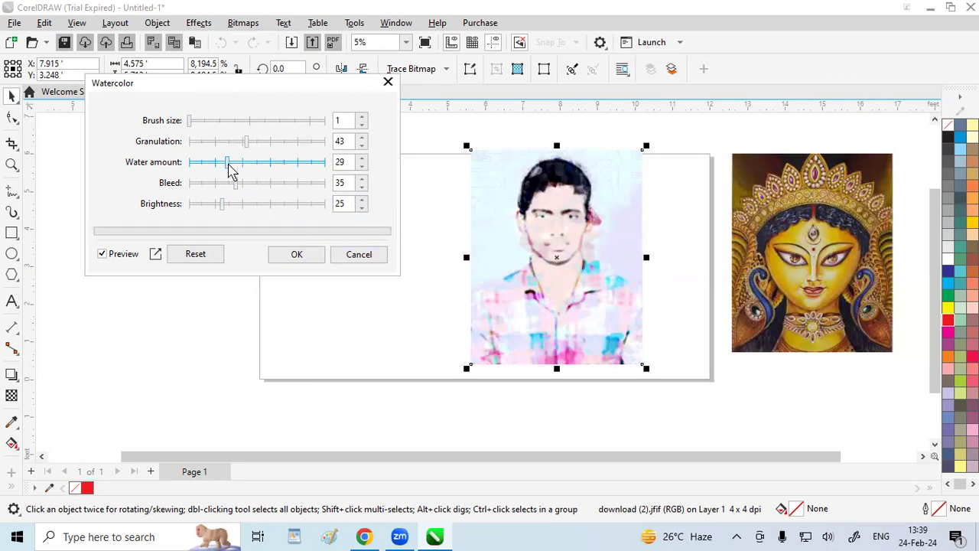
left_click_drag(217, 165, 203, 167)
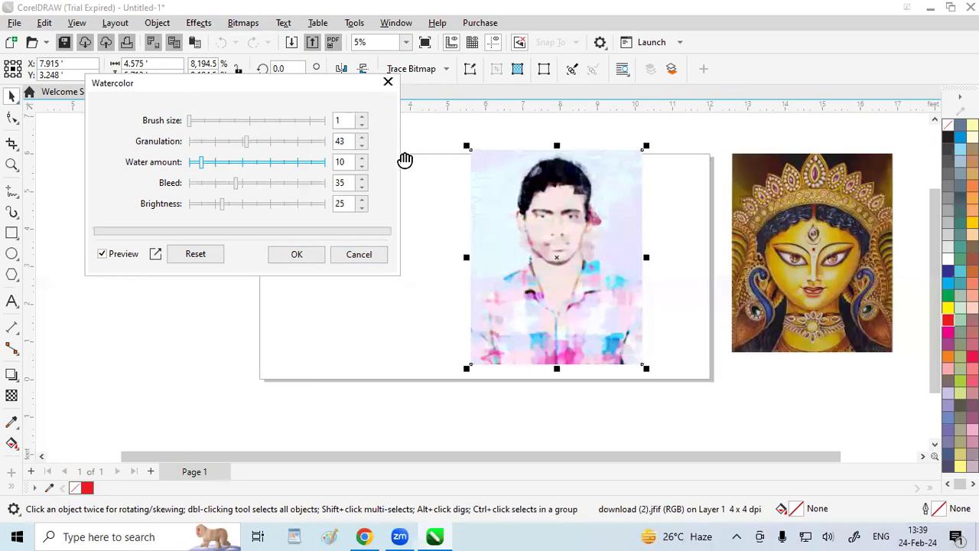
left_click(389, 83)
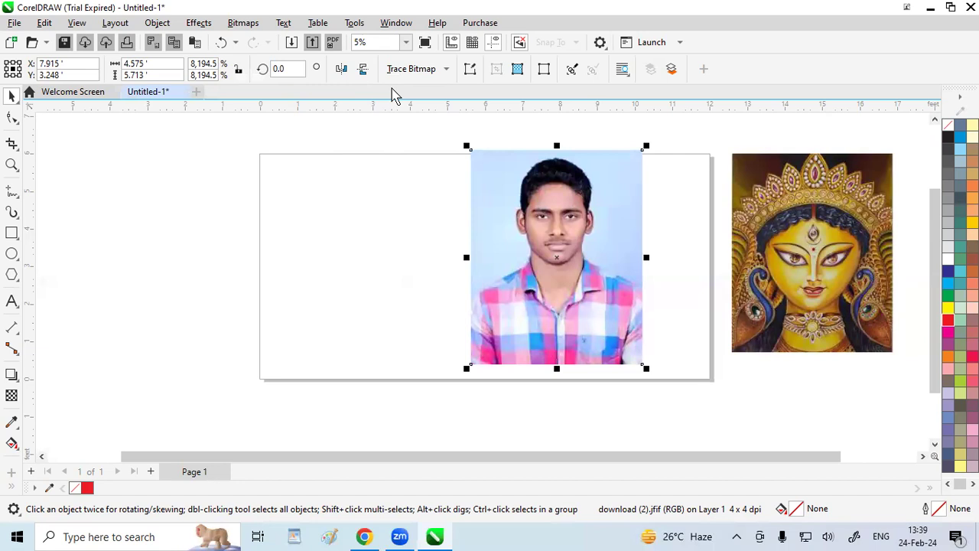
Preview the Wave Paper art stroke on the man's portrait with brush pressure 6 in Color and Black and White modes, and discard it
left_click(197, 23)
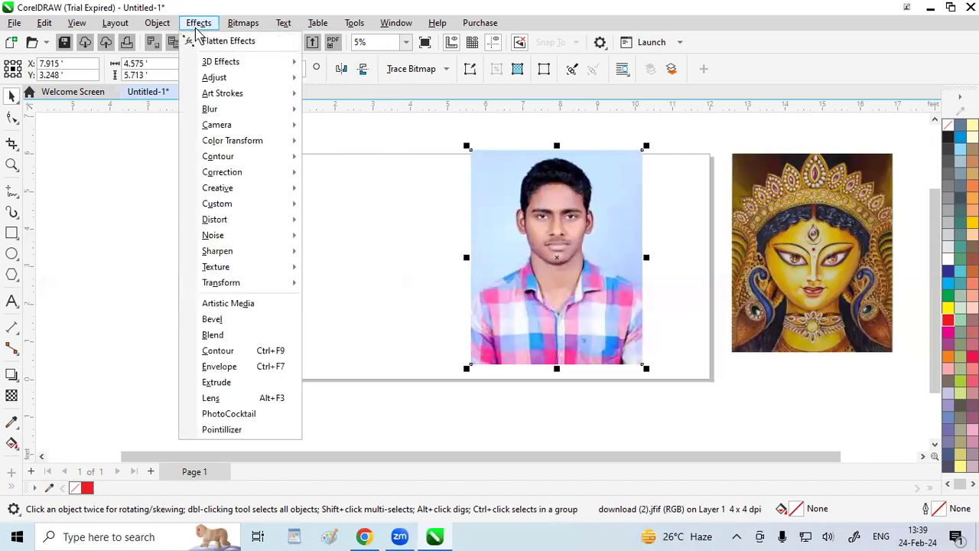
mouse_move(225, 98)
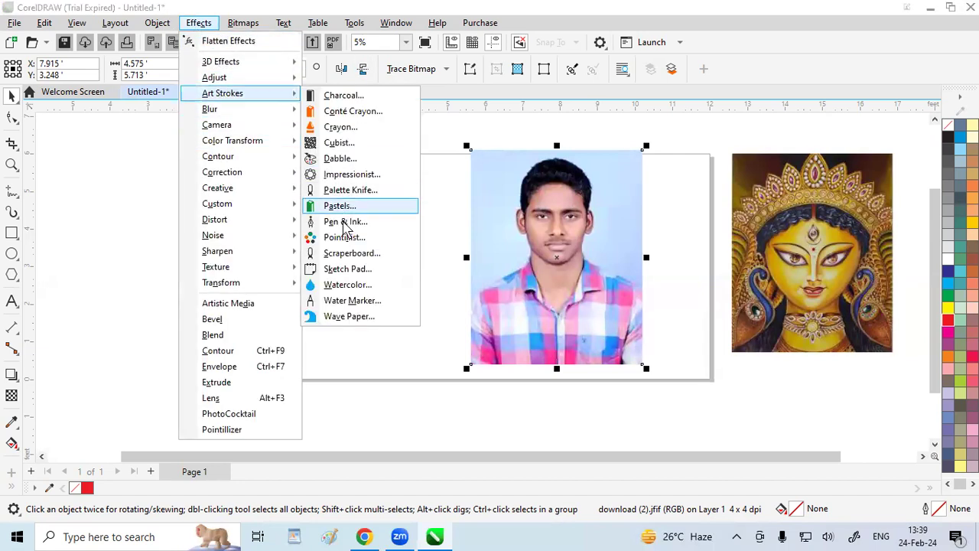
left_click(337, 322)
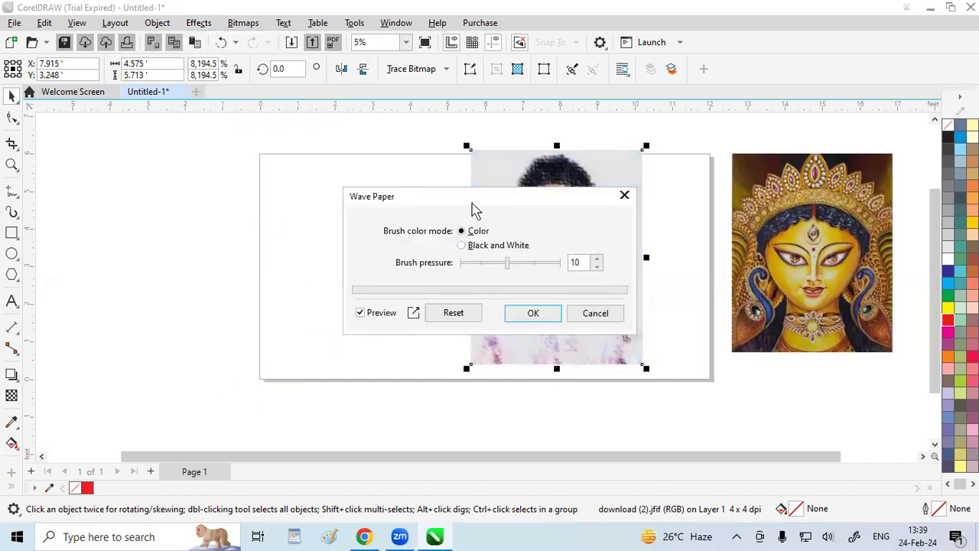
left_click_drag(472, 210, 180, 148)
left_click_drag(196, 198, 185, 199)
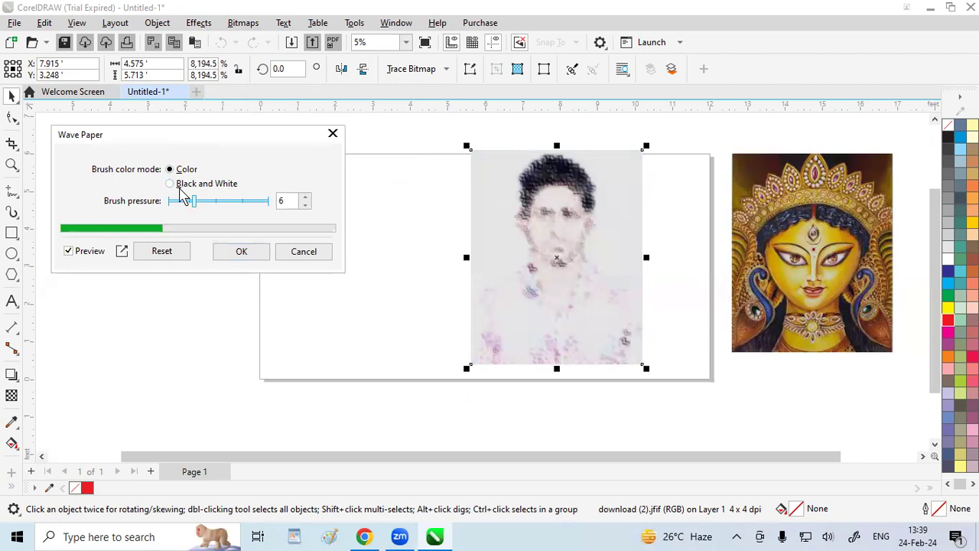
left_click(171, 185)
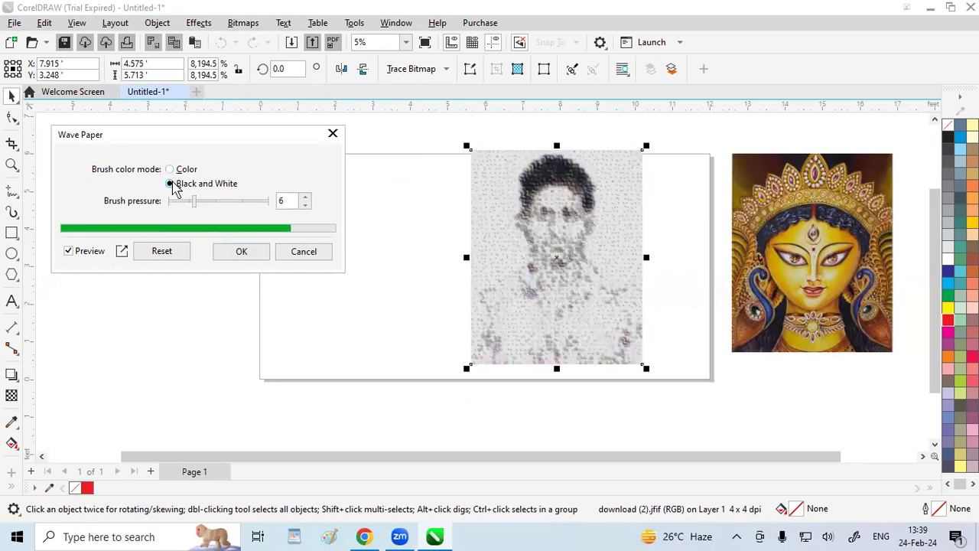
left_click(333, 135)
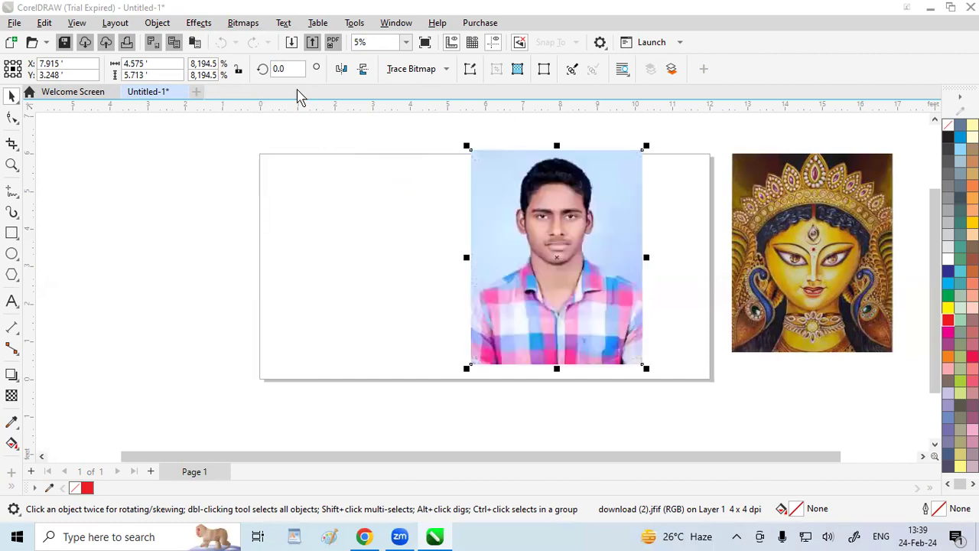
Preview Tune Blur on the man's portrait, trying the Gaussian, Smooth and Directional Smooth variants at step 10
left_click(198, 23)
mouse_move(224, 93)
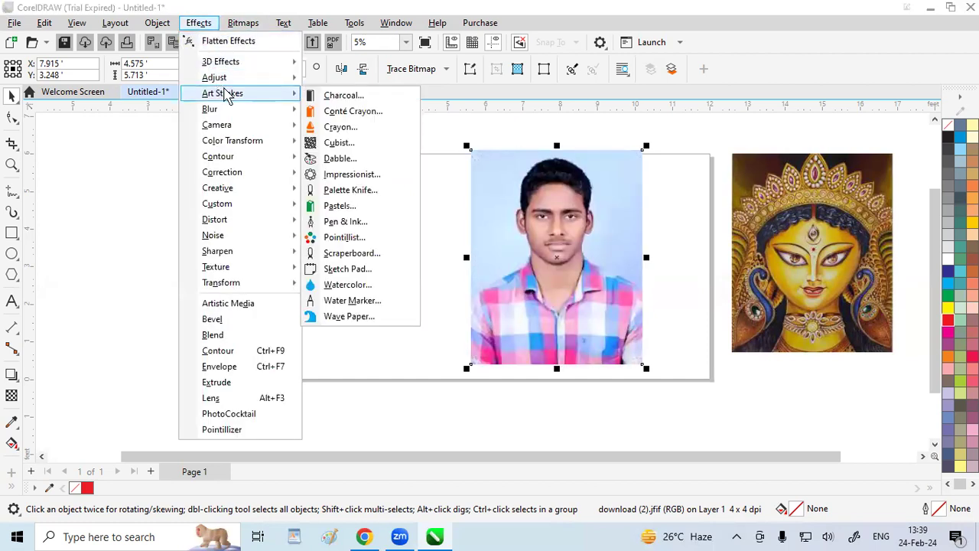
mouse_move(280, 112)
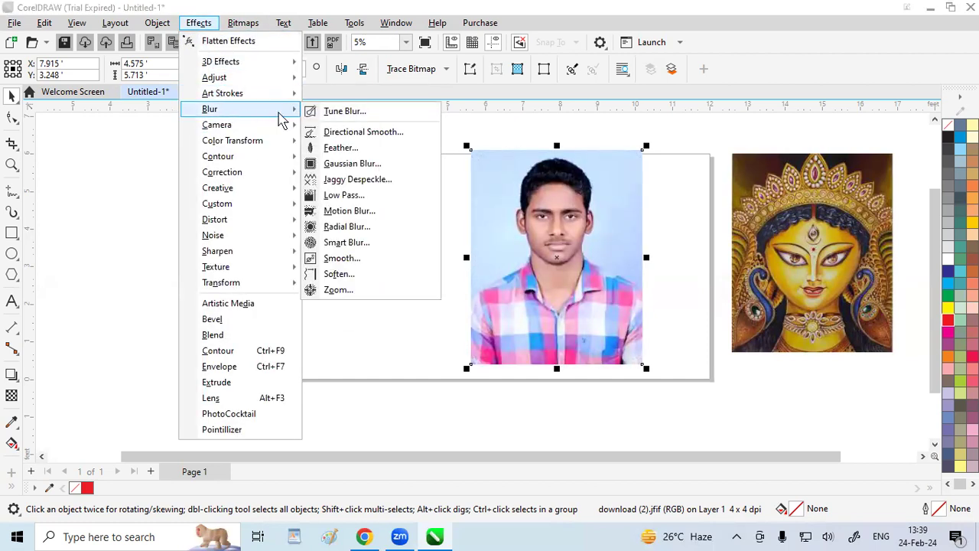
left_click(354, 115)
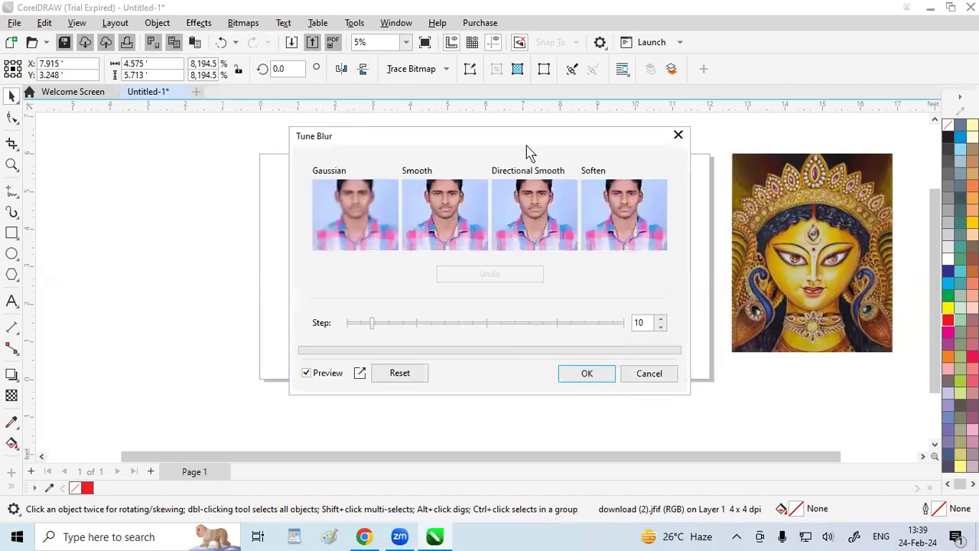
left_click_drag(526, 145, 282, 47)
left_click(97, 133)
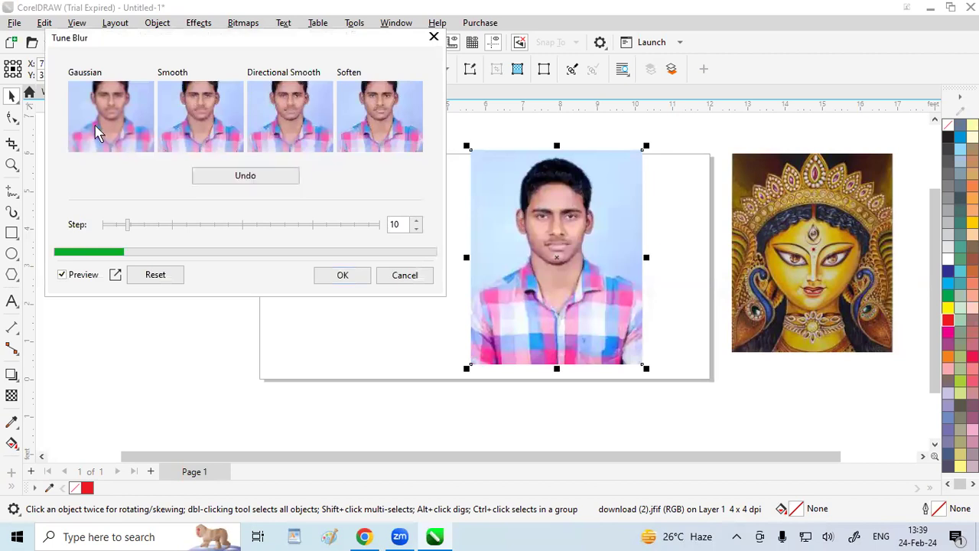
left_click(190, 134)
left_click(306, 136)
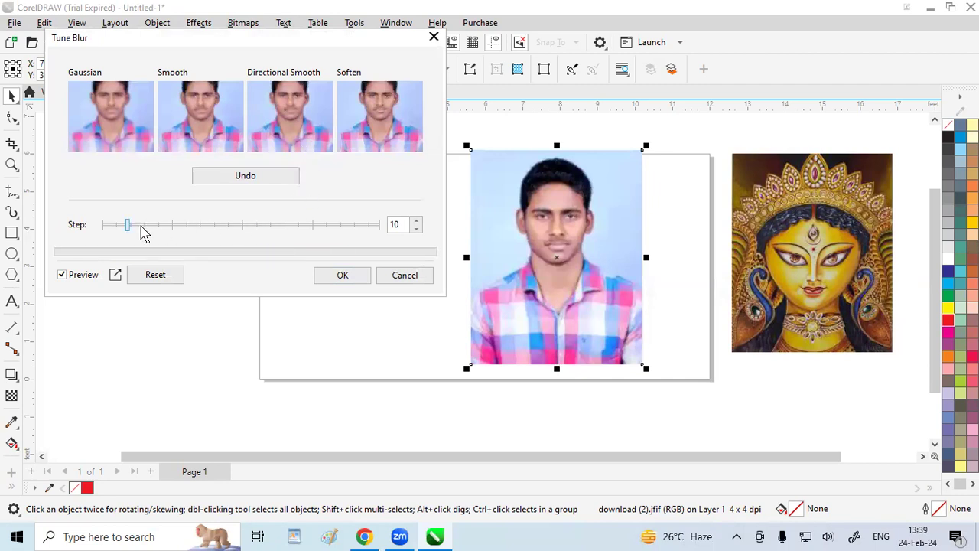
Raise the Tune Blur step to 29, try the Gaussian variant, and reset and discard the effect
left_click_drag(129, 229, 181, 229)
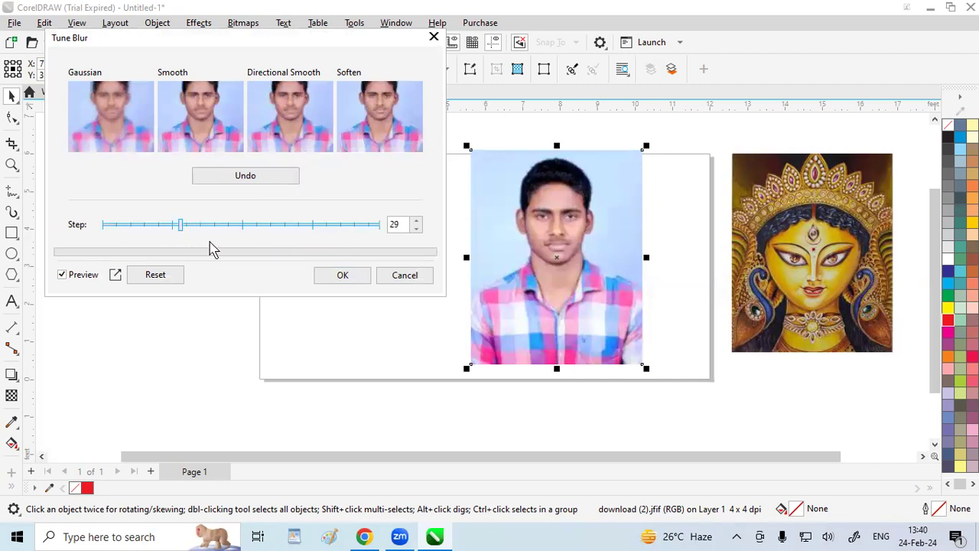
left_click(124, 128)
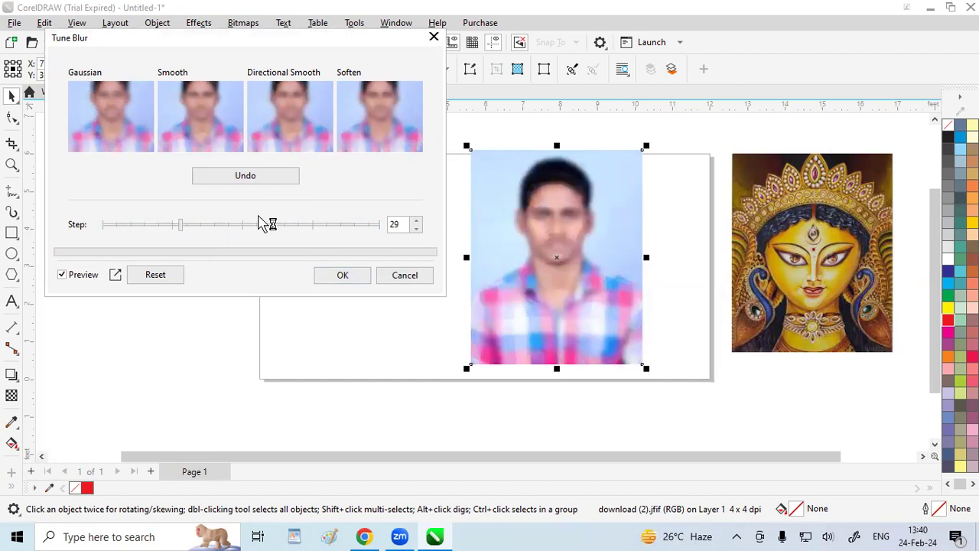
left_click(169, 276)
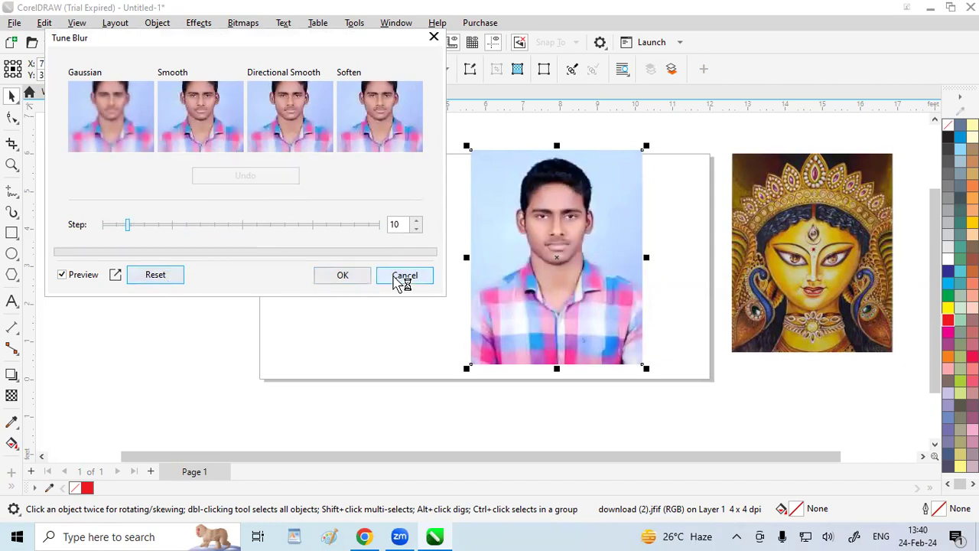
left_click(399, 279)
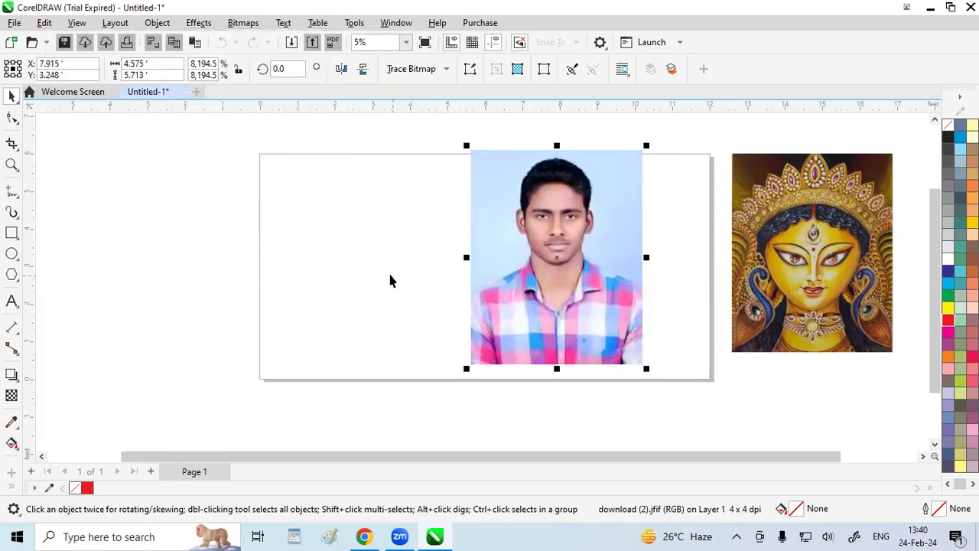
Preview the Directional Smooth blur on the man's portrait at 97, 57 and lower percentages, and discard it
left_click(201, 23)
mouse_move(229, 109)
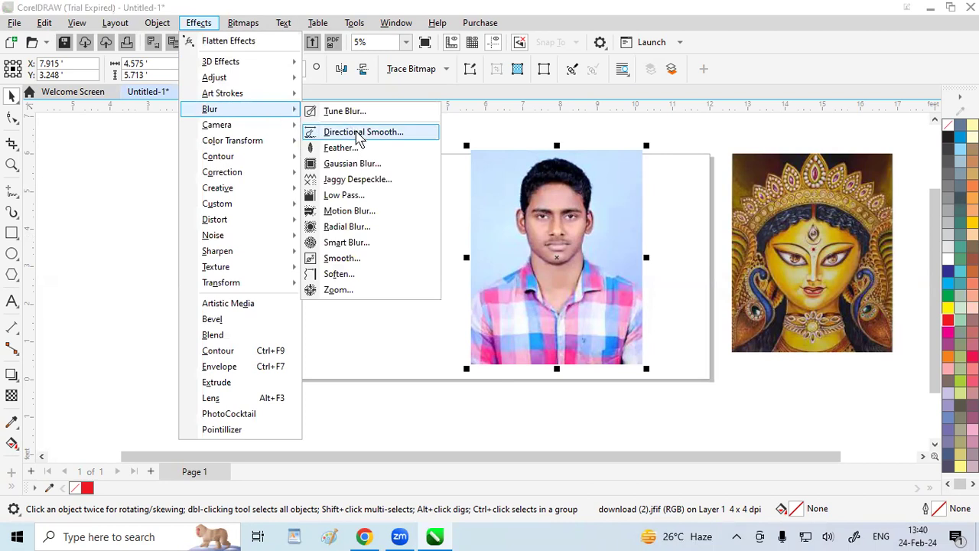
left_click(358, 133)
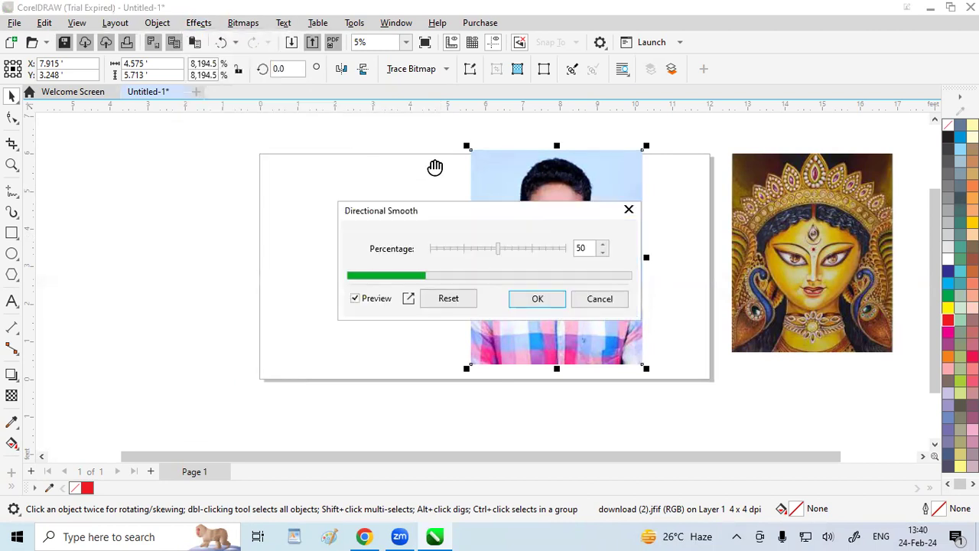
left_click_drag(479, 218, 306, 113)
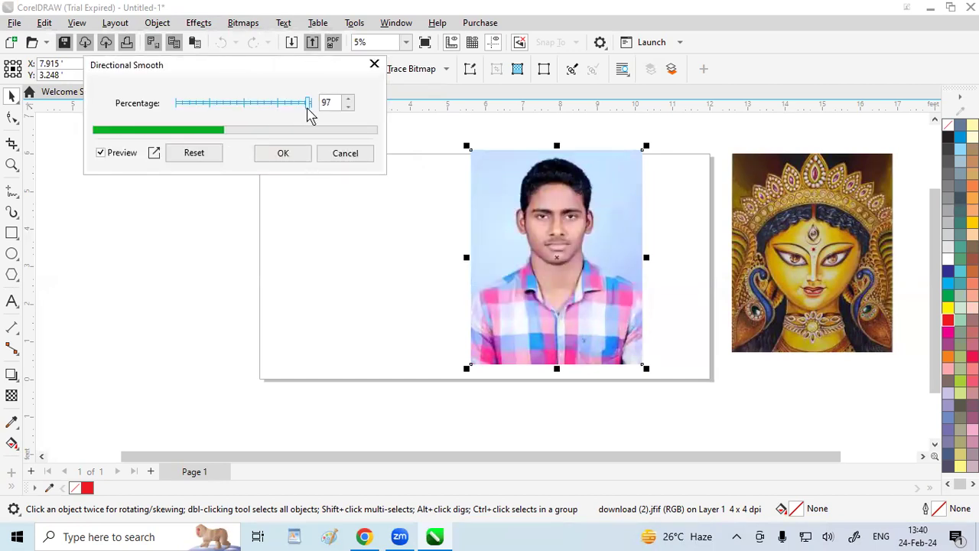
left_click(253, 103)
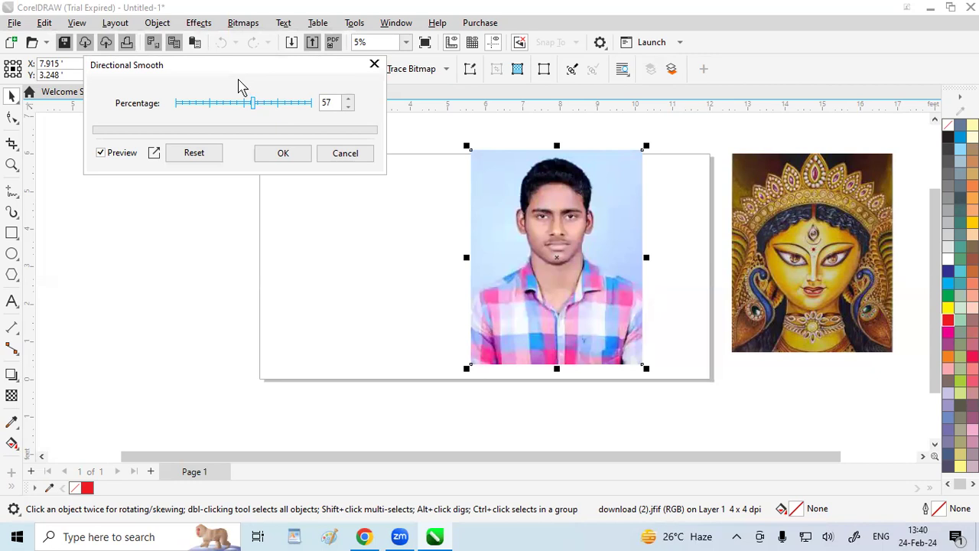
left_click(224, 103)
left_click(184, 105)
left_click_drag(178, 106, 246, 100)
left_click(375, 64)
Preview the Feather effect on the man's portrait at width 134 in Curved, Linear and Gaussian modes, widen it to 222, and discard it
left_click(199, 23)
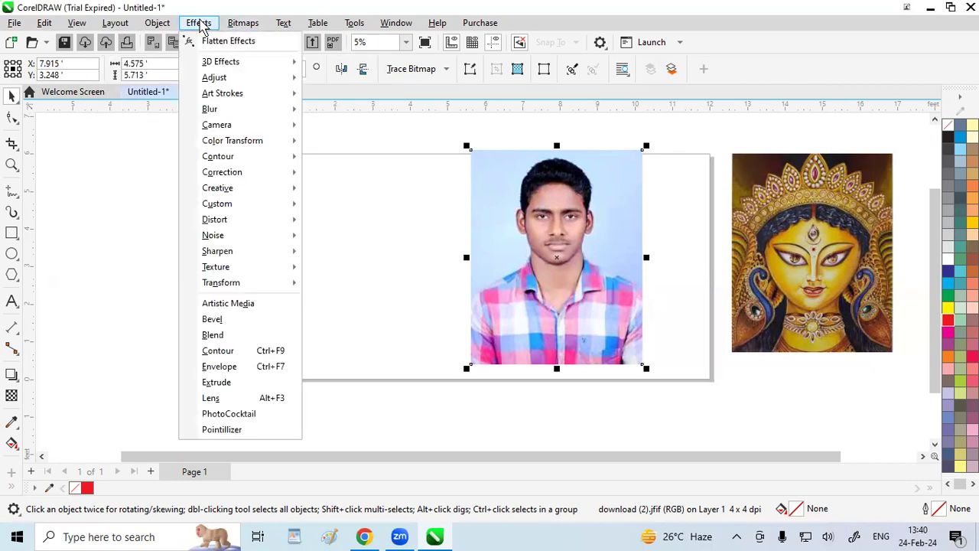
mouse_move(234, 109)
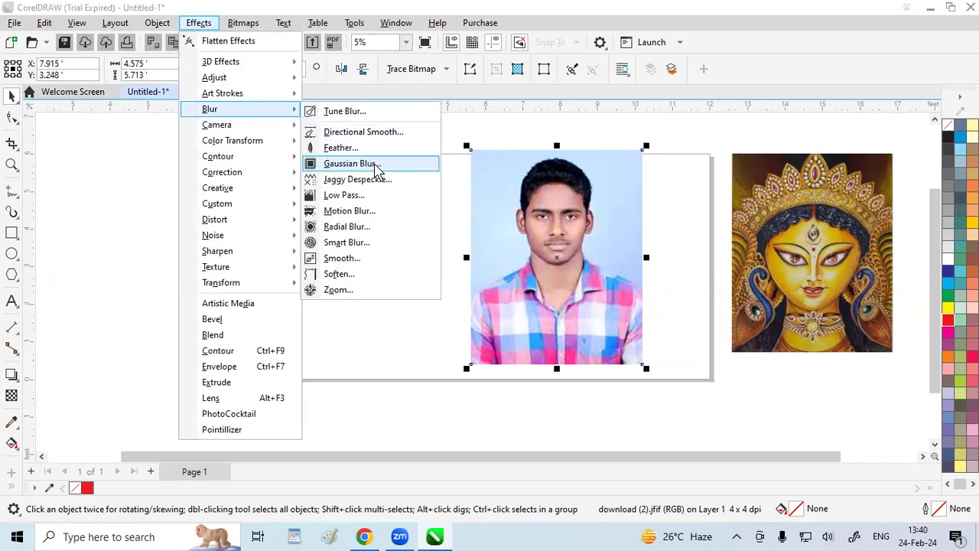
left_click(341, 148)
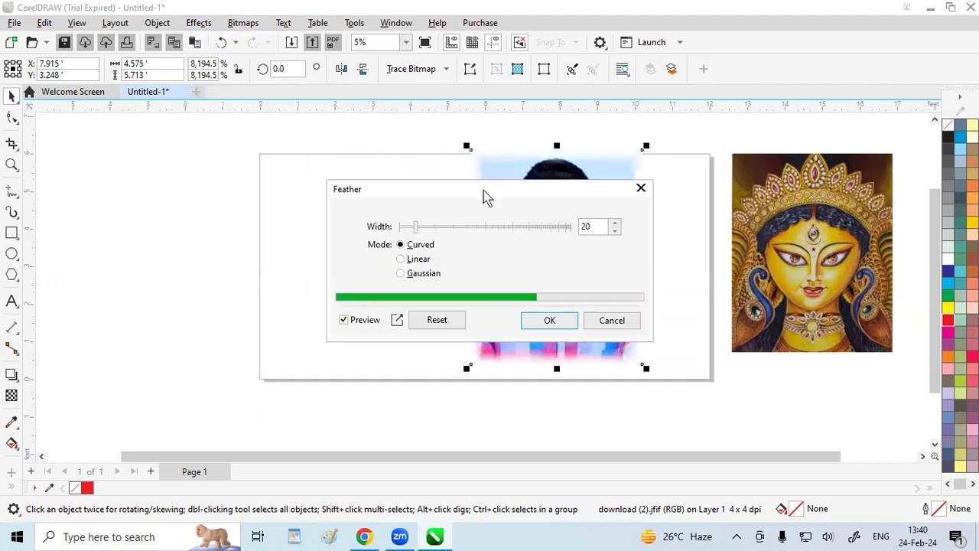
left_click_drag(480, 195, 197, 98)
left_click_drag(132, 130, 181, 131)
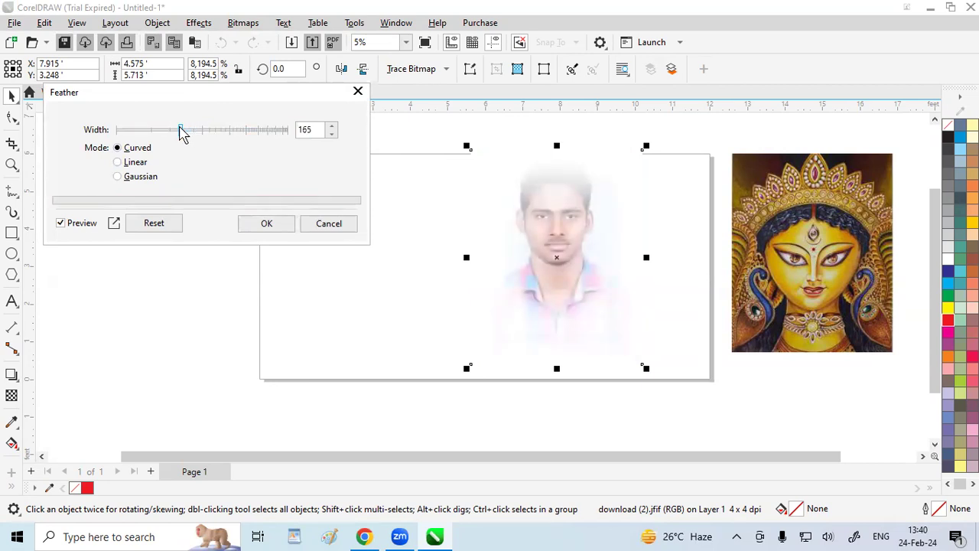
left_click(117, 164)
left_click(117, 177)
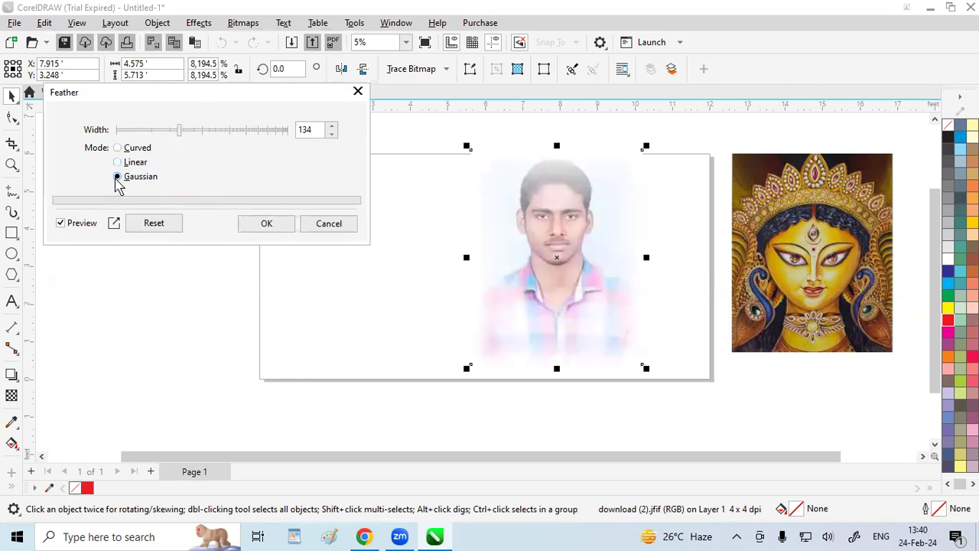
left_click_drag(178, 130, 199, 131)
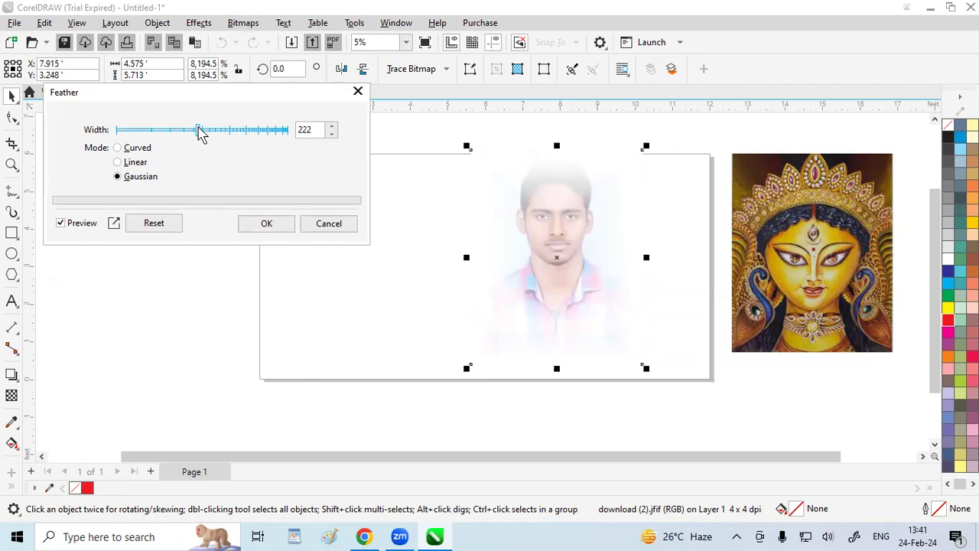
left_click(358, 92)
Preview Gaussian Blur on the man's portrait with different radii, including 22.4 and 45.7 pixels, and discard it
left_click(206, 25)
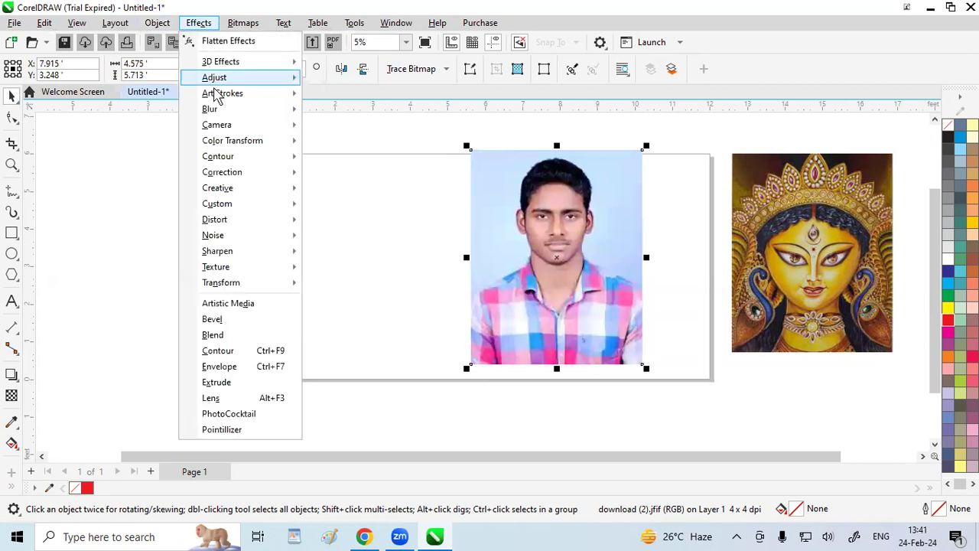
mouse_move(226, 115)
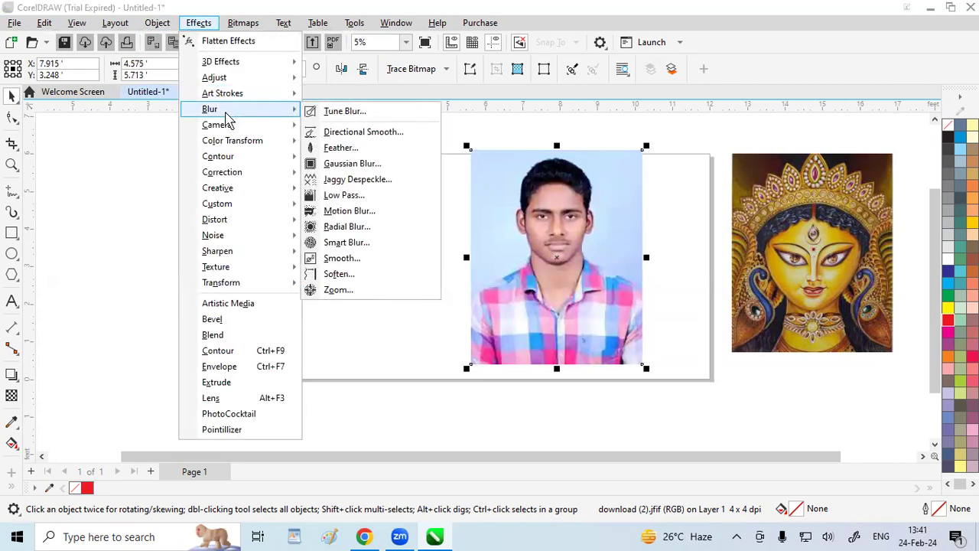
left_click(351, 163)
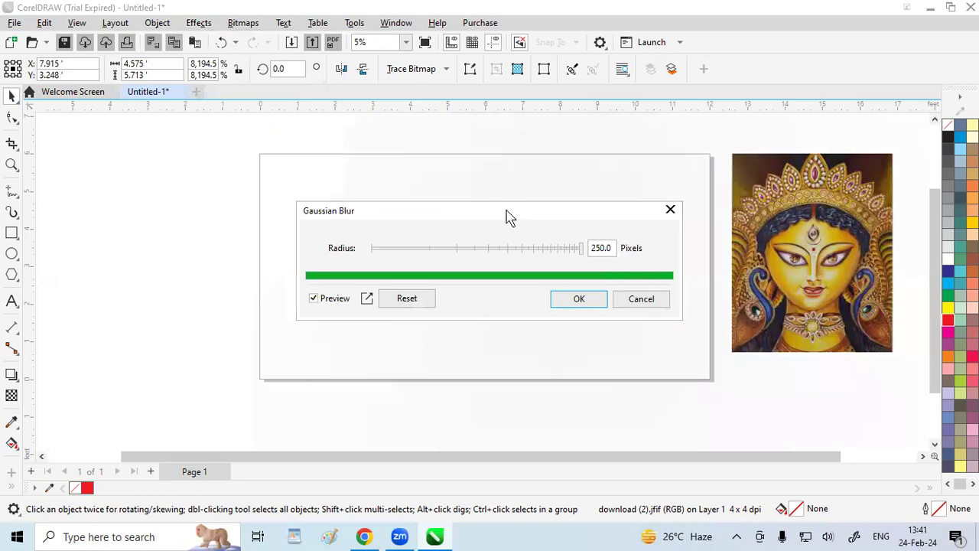
left_click_drag(506, 217, 367, 35)
left_click(323, 69)
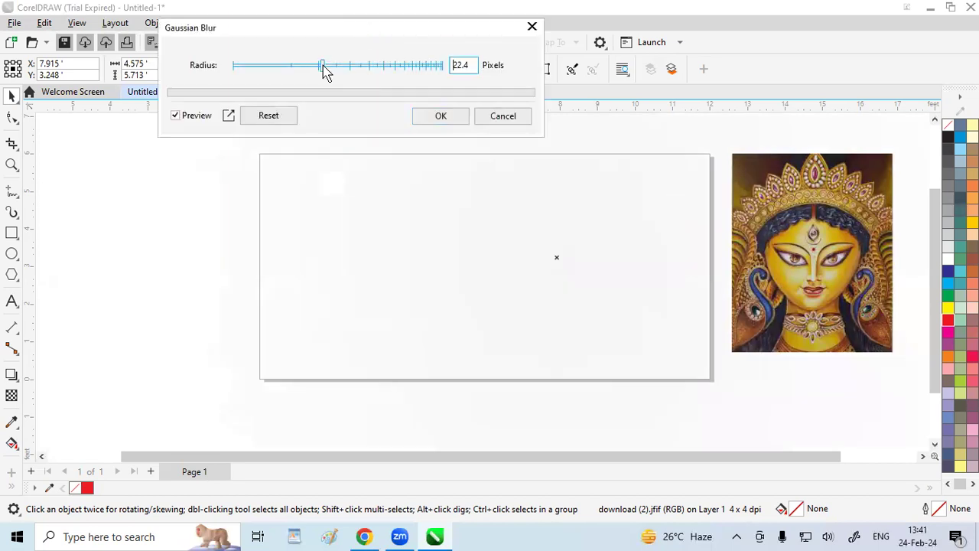
left_click_drag(323, 67, 394, 70)
left_click(369, 66)
left_click(355, 69)
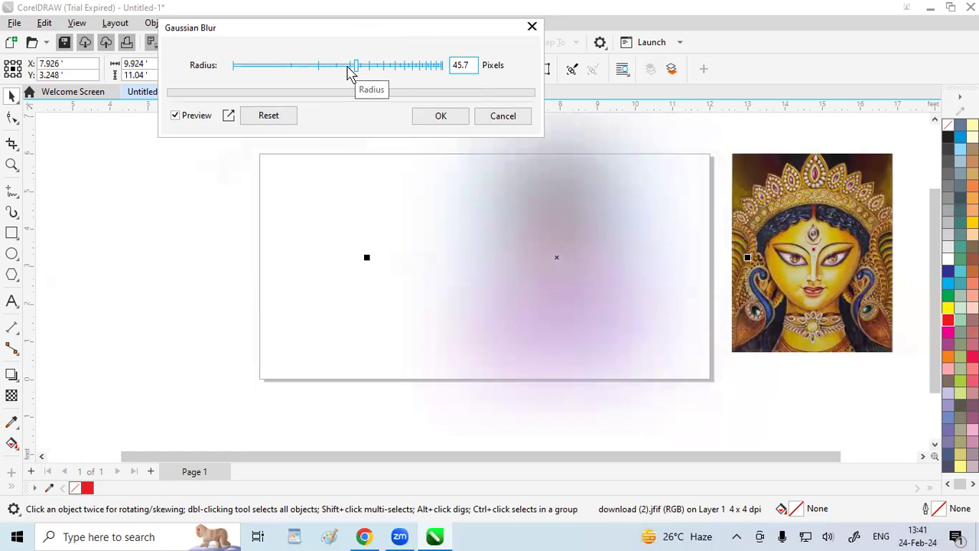
left_click(532, 26)
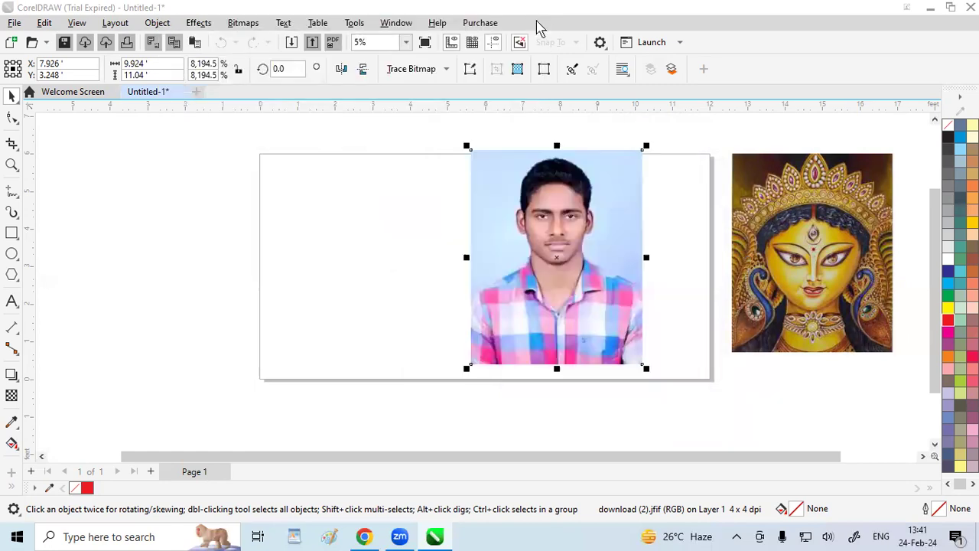
Preview the Jaggy Despeckle blur on the man's portrait at width and height 4 and 2, and discard it
left_click(198, 23)
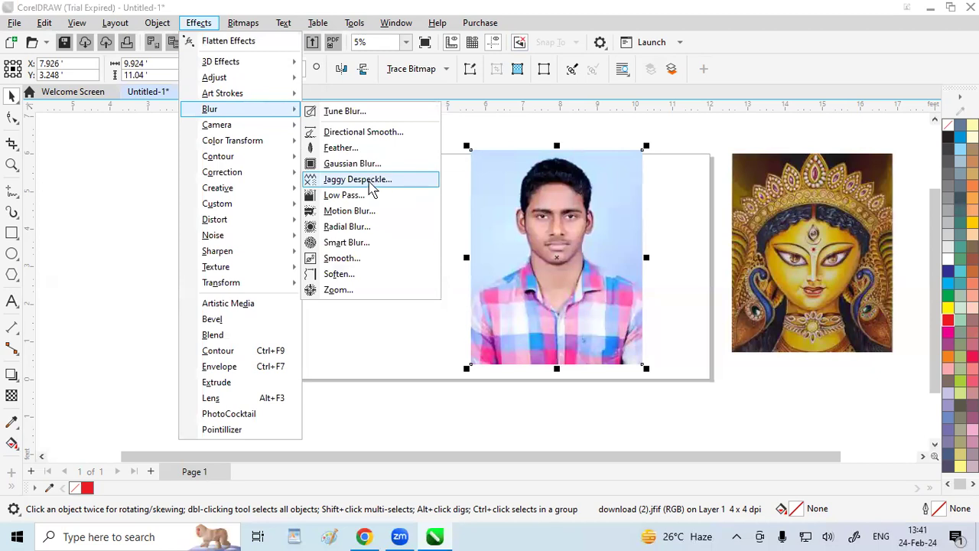
left_click(372, 182)
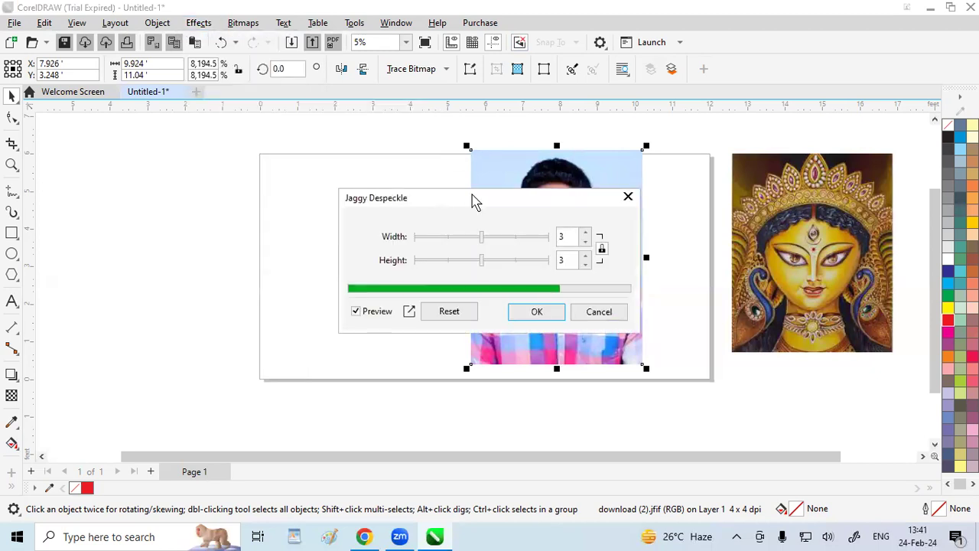
left_click_drag(473, 200, 217, 123)
left_click(225, 188)
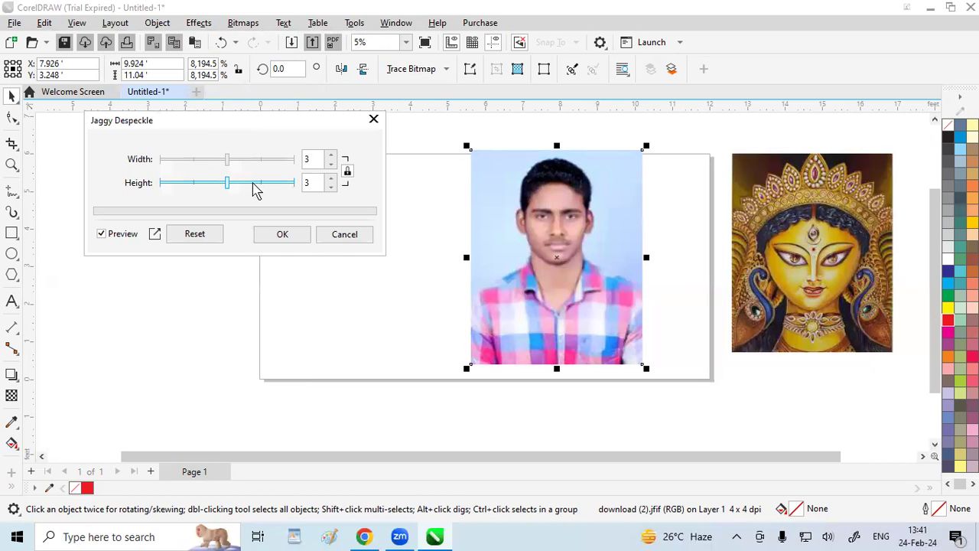
left_click(296, 183)
left_click(264, 160)
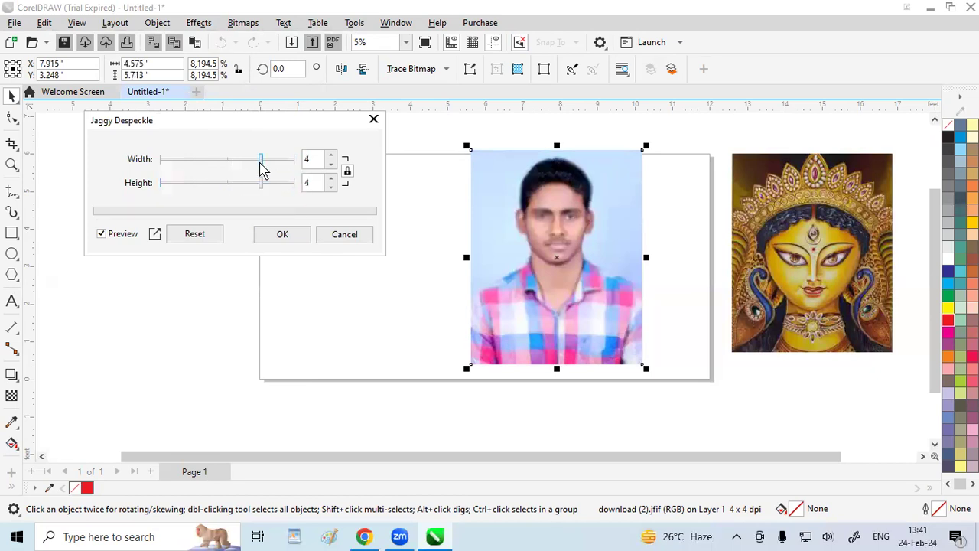
left_click(193, 161)
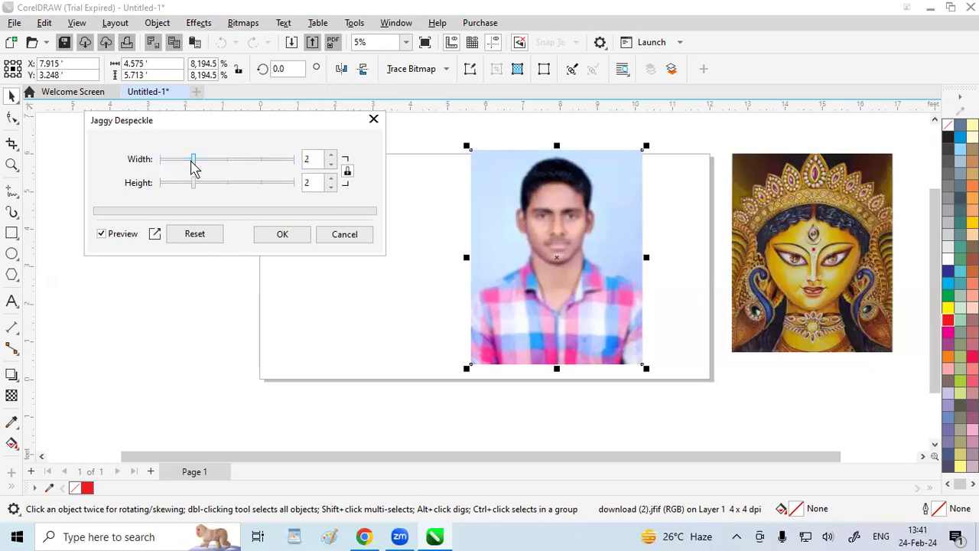
left_click(356, 235)
Preview the Low Pass blur on the man's portrait at 100 percent with a radius of 10, and discard it
left_click(199, 22)
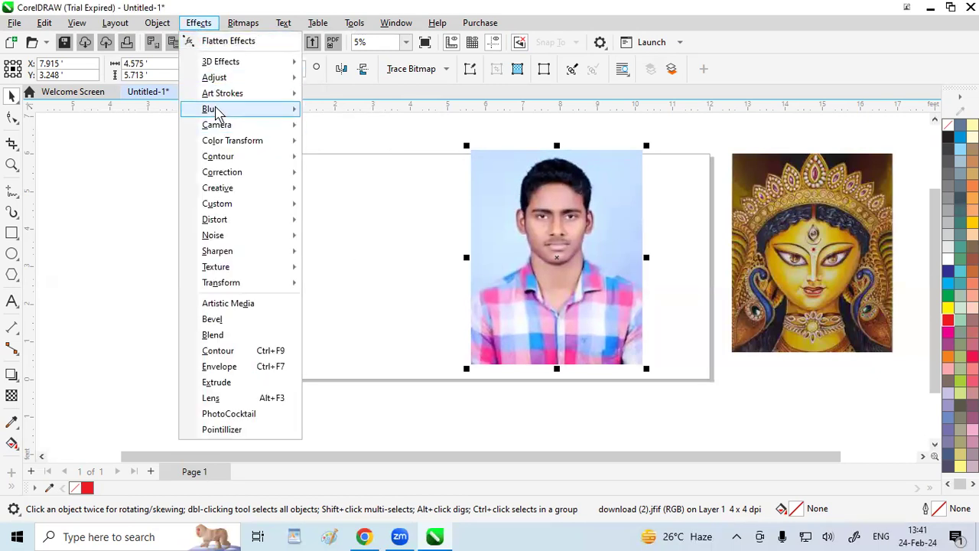
mouse_move(222, 110)
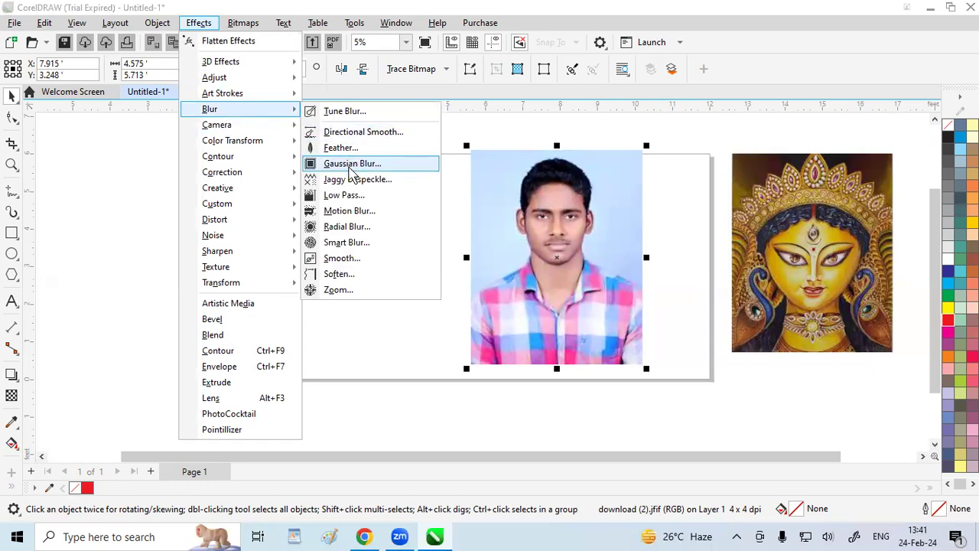
left_click(339, 198)
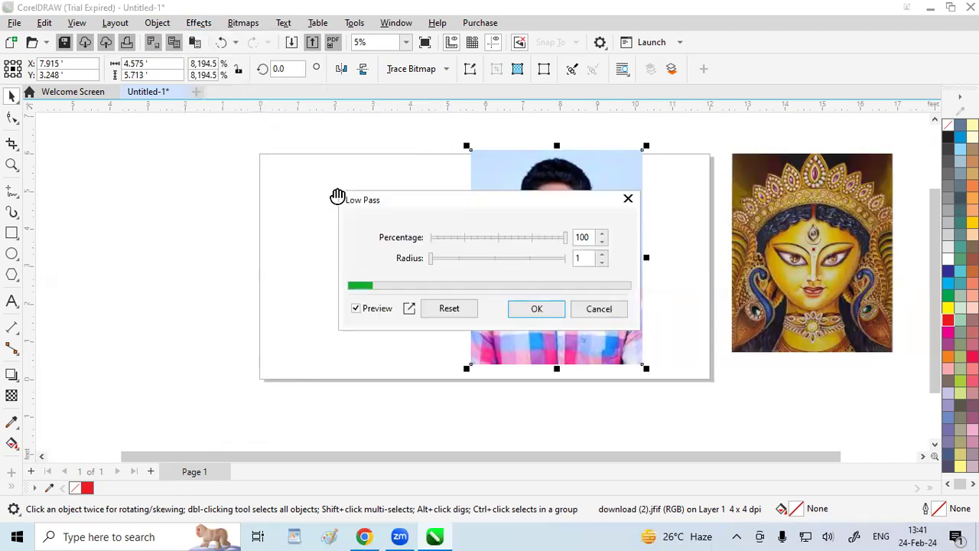
left_click_drag(480, 200, 250, 134)
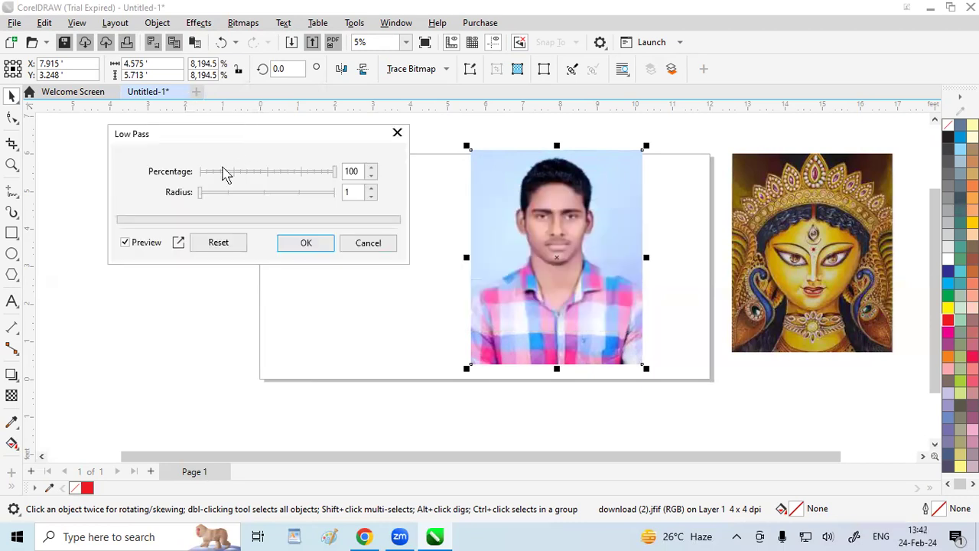
left_click_drag(201, 192, 264, 203)
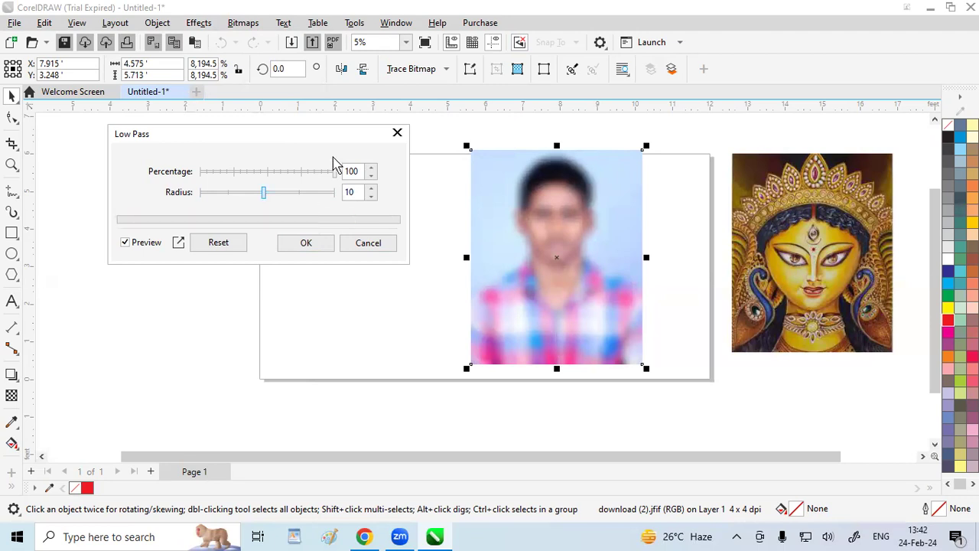
left_click(397, 134)
Preview Motion Blur on the man's portrait with distance 38 and direction 2
left_click(199, 23)
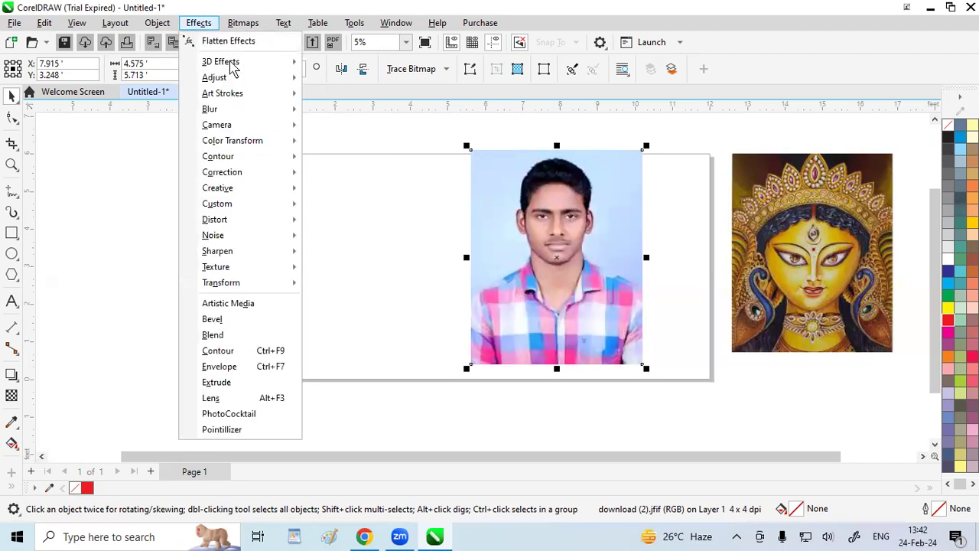
mouse_move(235, 98)
mouse_move(267, 109)
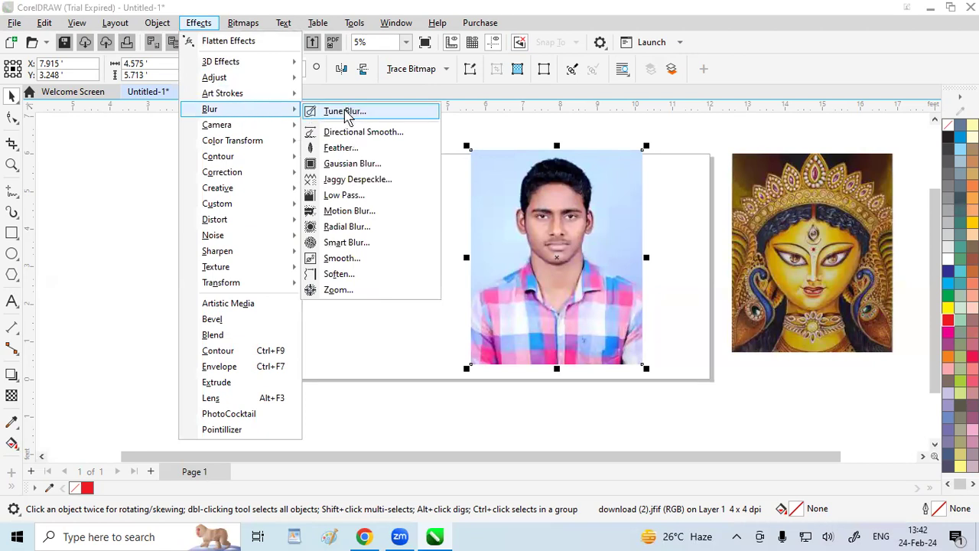
left_click(354, 218)
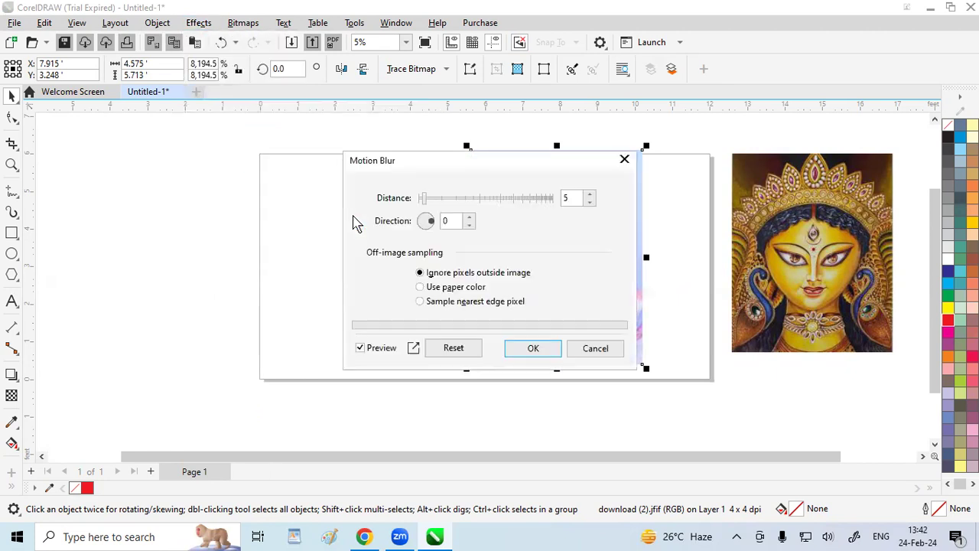
left_click_drag(441, 163, 240, 174)
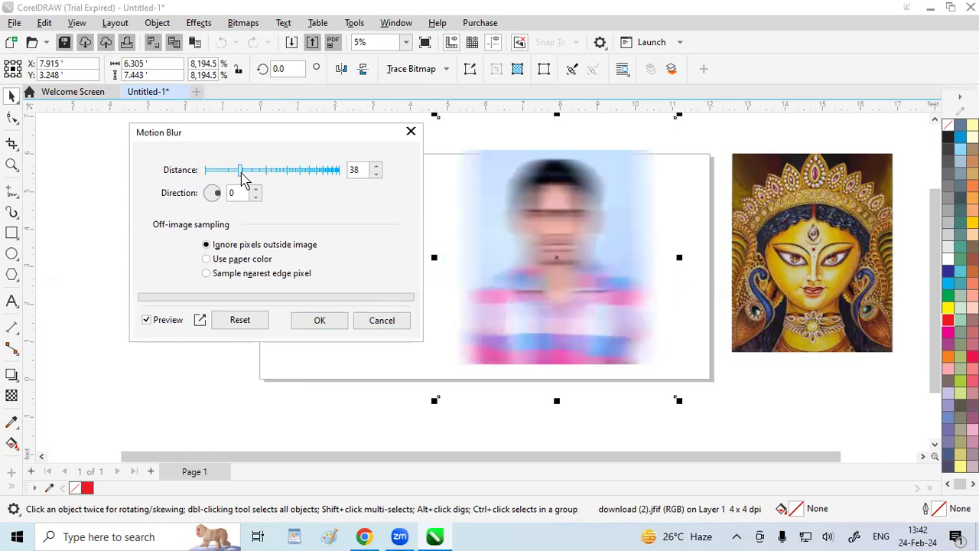
left_click(256, 189)
left_click(255, 189)
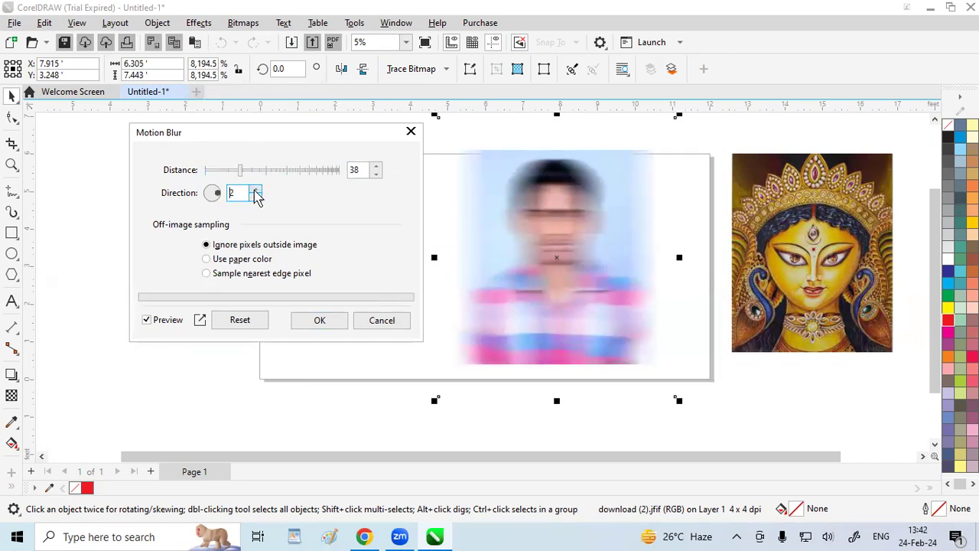
Reduce the Motion Blur distance to 26 and 12, try sampling the nearest edge pixel, and discard the effect
left_click_drag(241, 172, 236, 176)
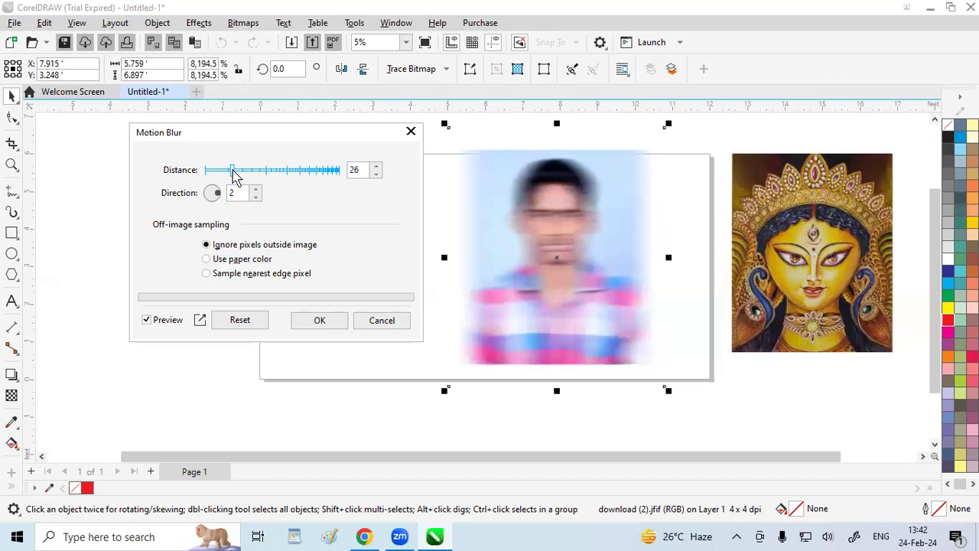
left_click_drag(224, 171, 221, 173)
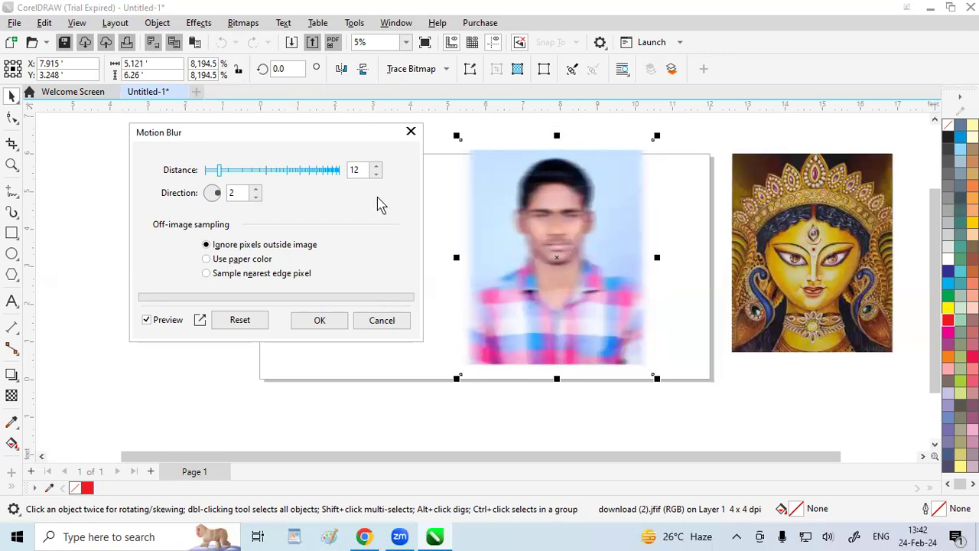
left_click(207, 259)
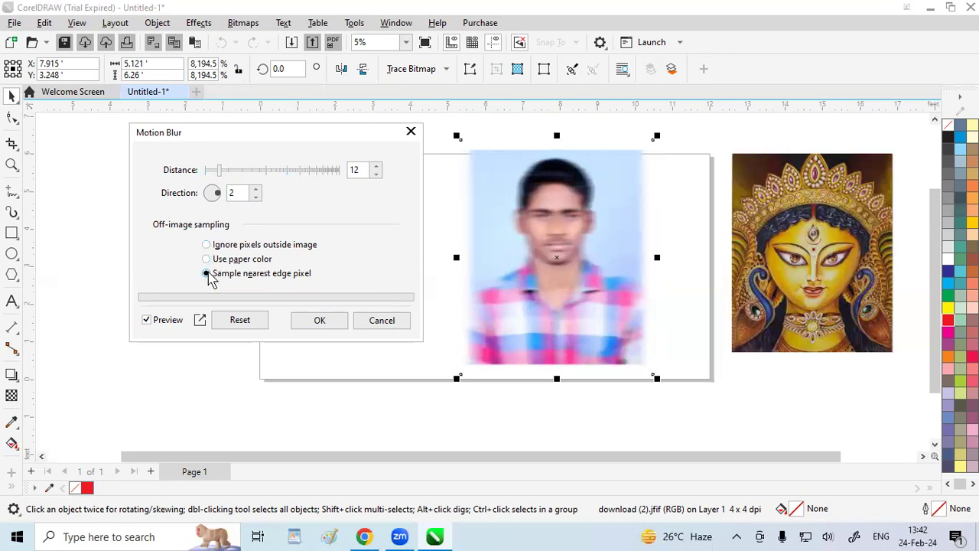
left_click(411, 131)
Preview the Zoom blur on the man's portrait at amounts 45 and 41, and discard it
left_click(200, 25)
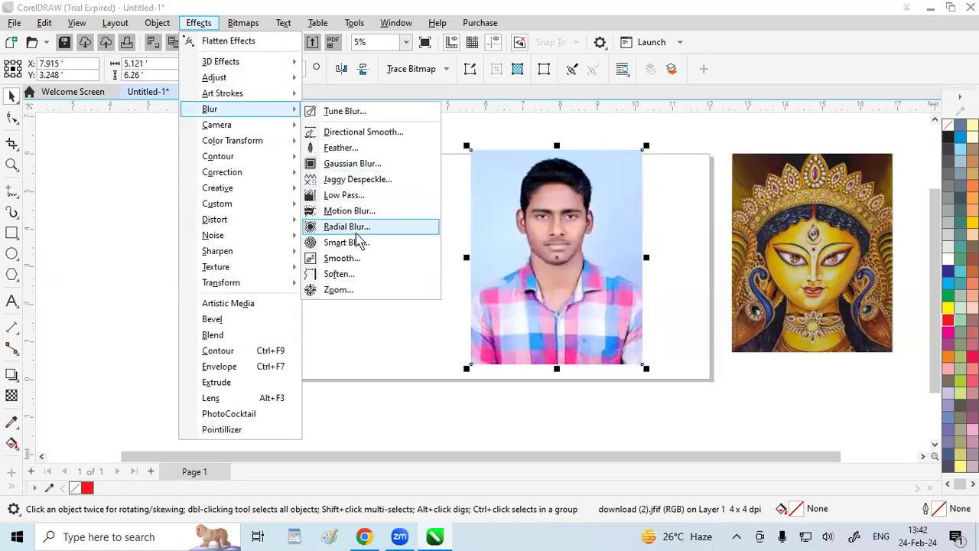
left_click(354, 291)
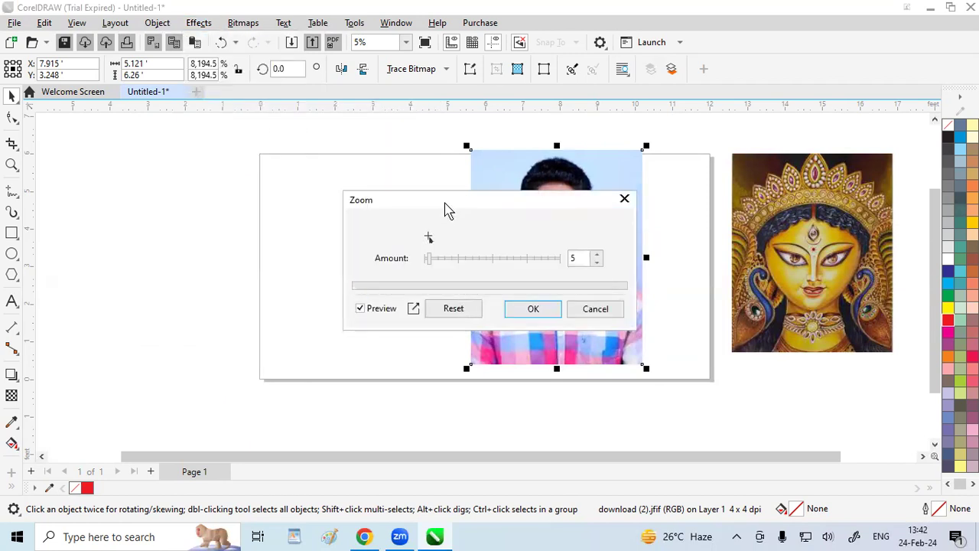
left_click_drag(447, 210, 201, 149)
left_click_drag(199, 200, 241, 203)
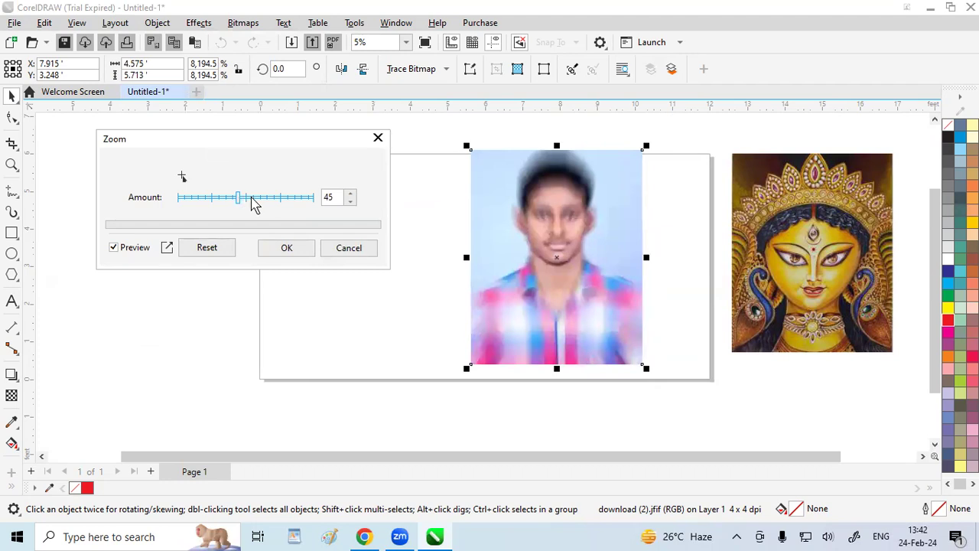
left_click_drag(236, 201, 233, 201)
left_click(378, 137)
Apply Lighting Effects to the man's portrait with the spotlight moved to the photo's upper-left corner, at X 0.106 and Y 0.026
left_click(199, 24)
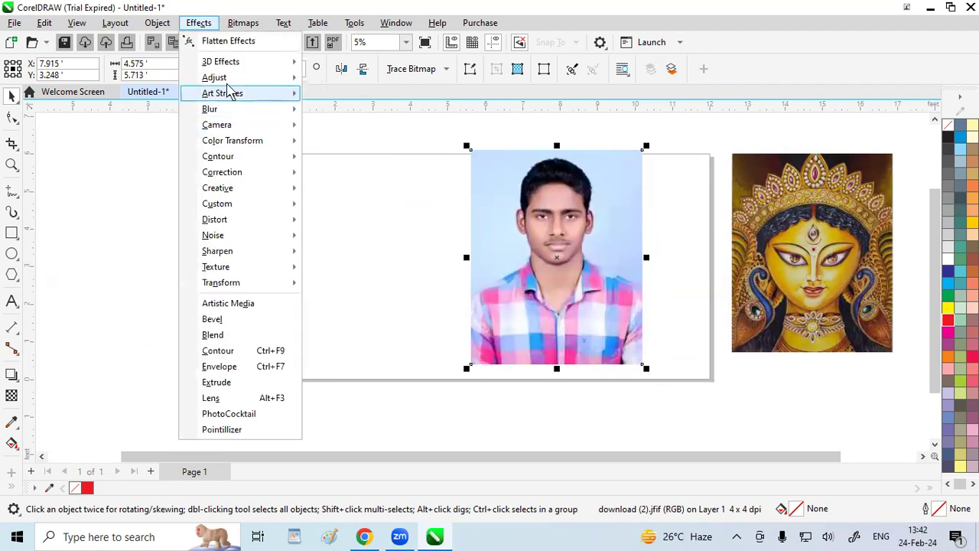
mouse_move(228, 128)
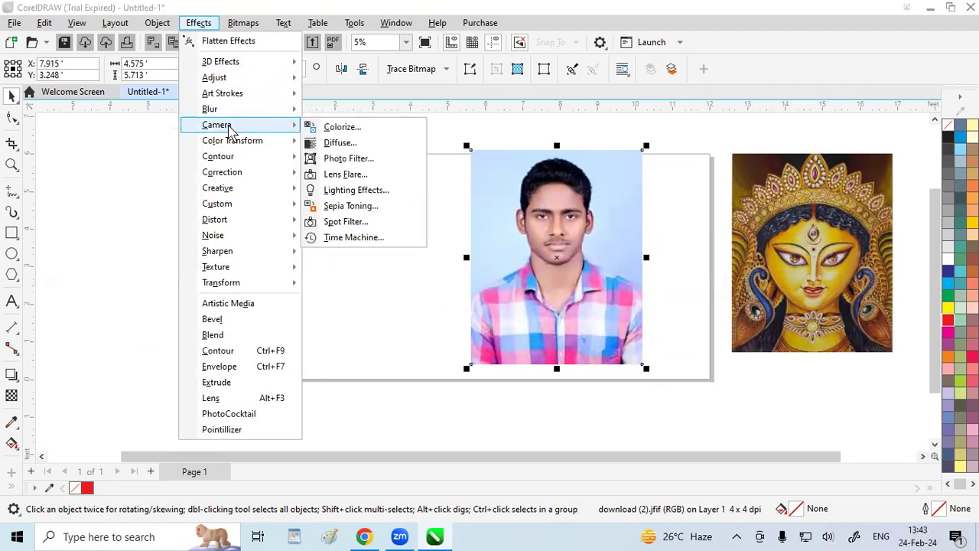
left_click(352, 195)
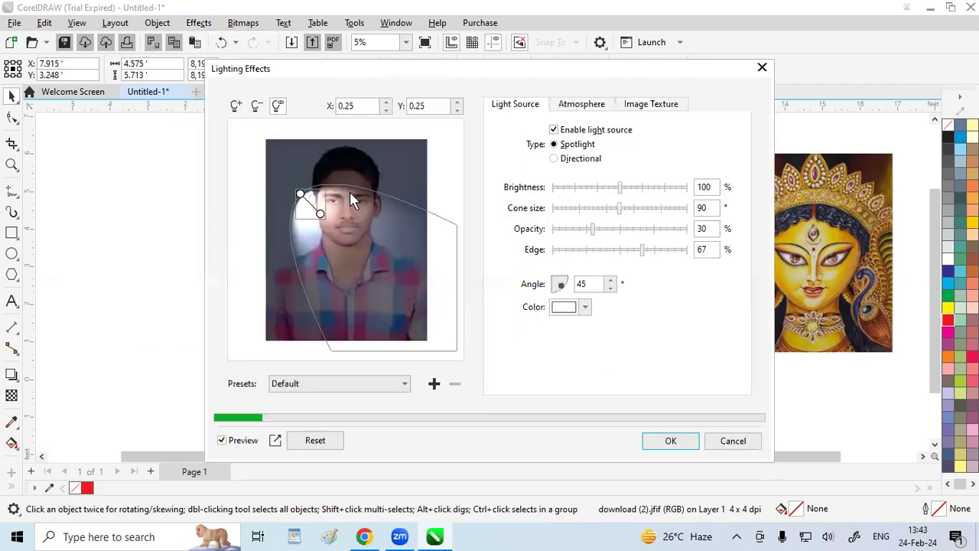
left_click_drag(301, 196, 277, 157)
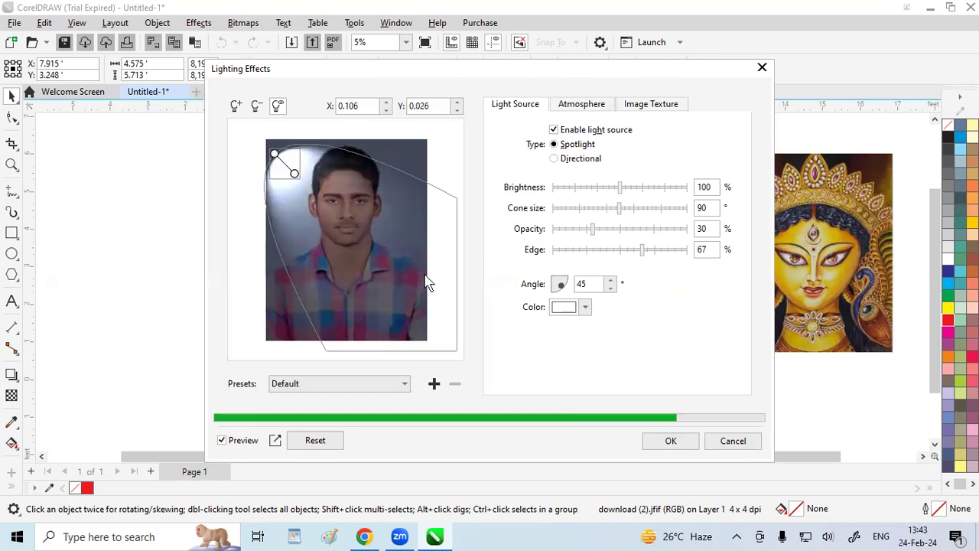
left_click(668, 441)
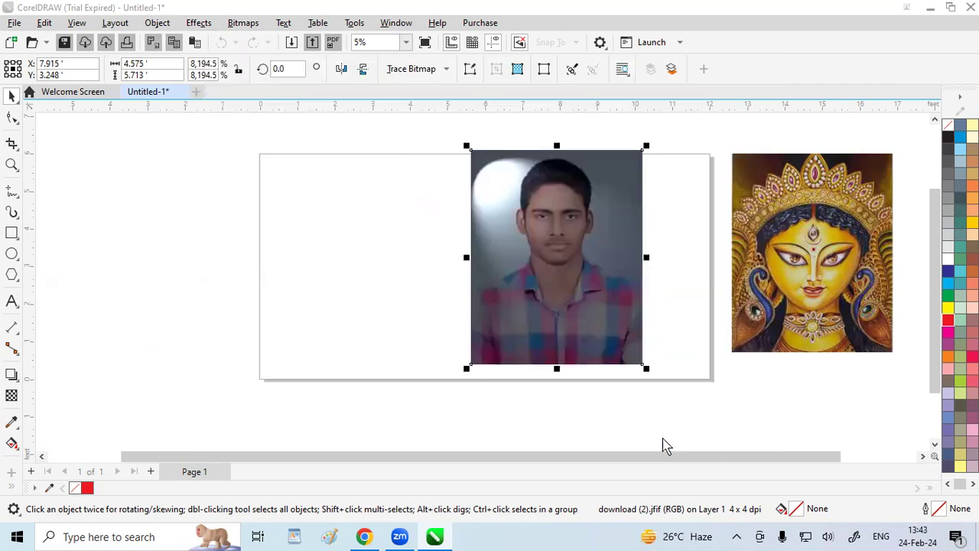
View the portrait deselected, reselect it, and undo the lighting effect
left_click(228, 264)
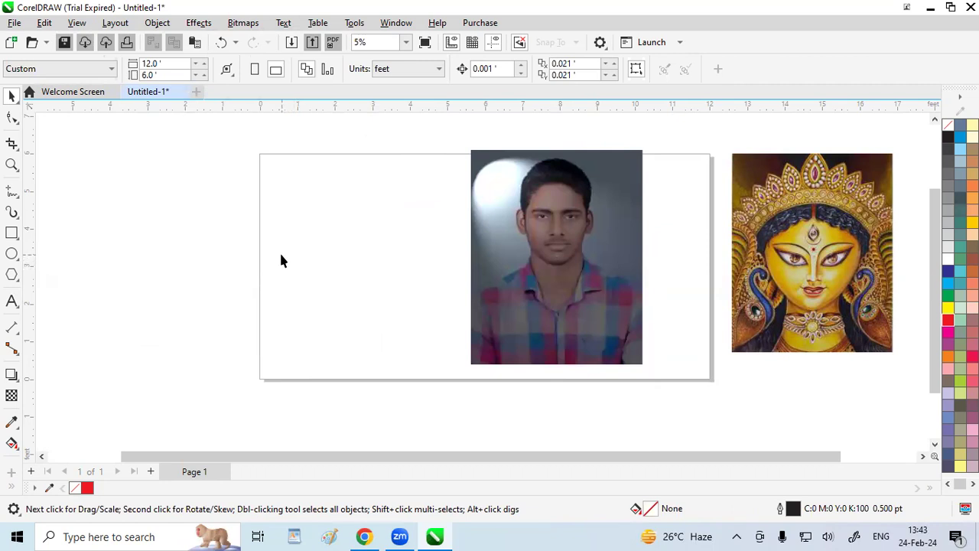
left_click(492, 309)
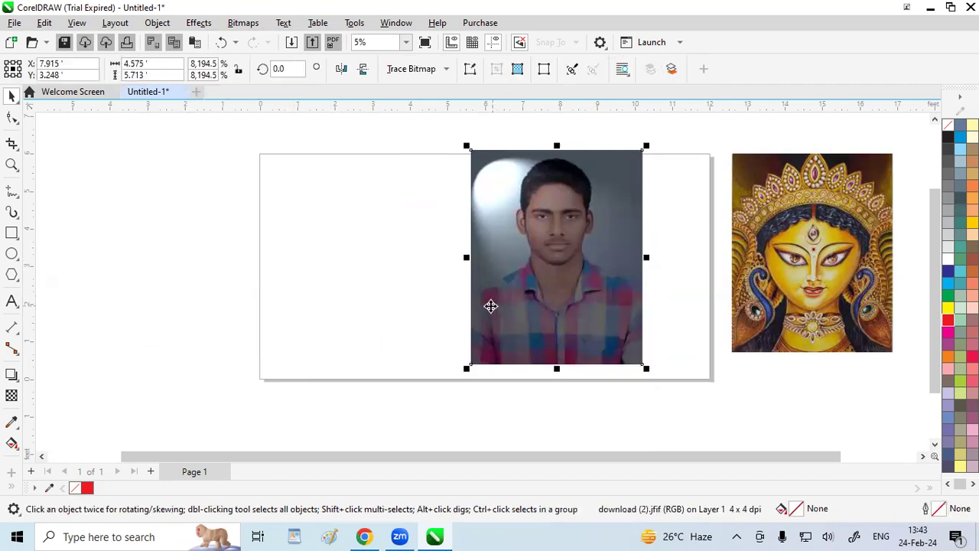
left_click(222, 43)
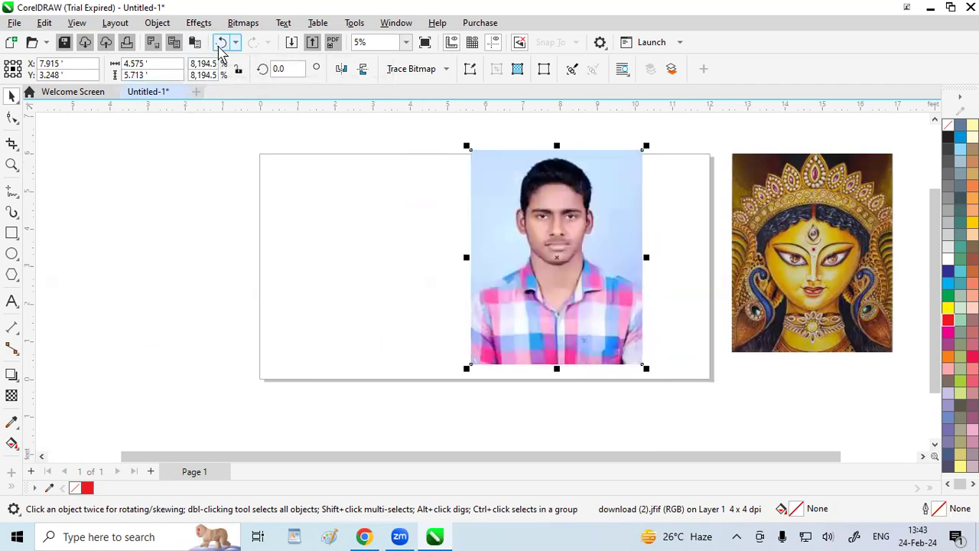
Preview the Colorize camera effect on the man's portrait with hue 94 and saturation 57, and discard it
left_click(198, 23)
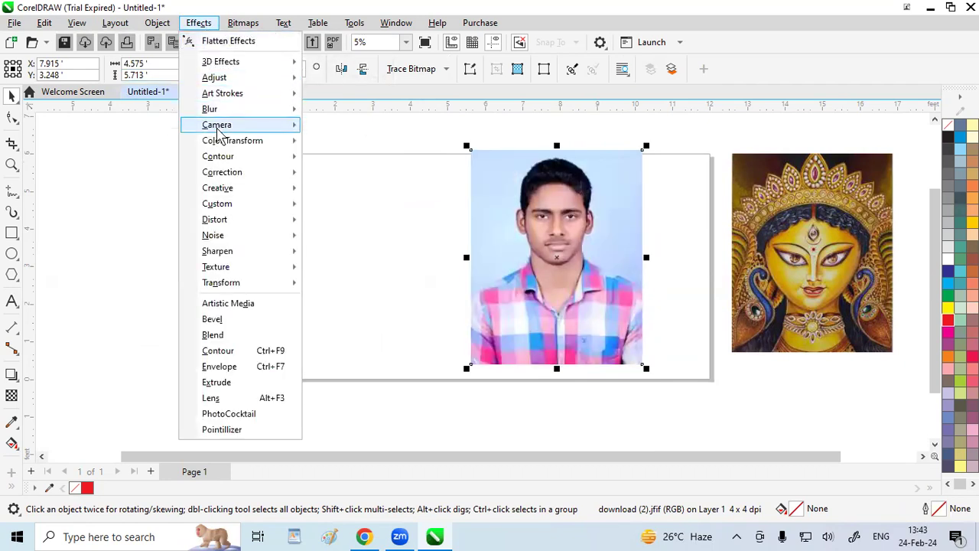
mouse_move(217, 125)
left_click(355, 130)
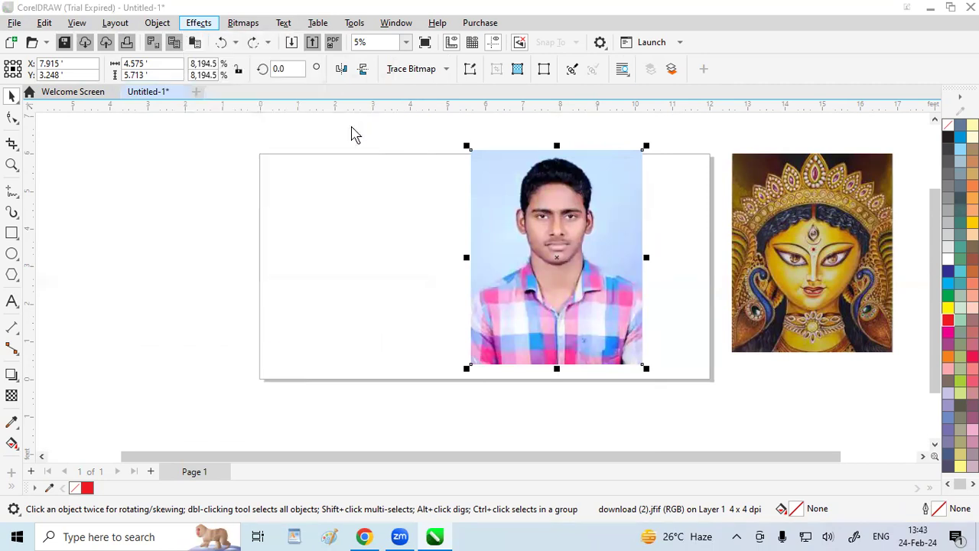
left_click_drag(459, 210, 265, 45)
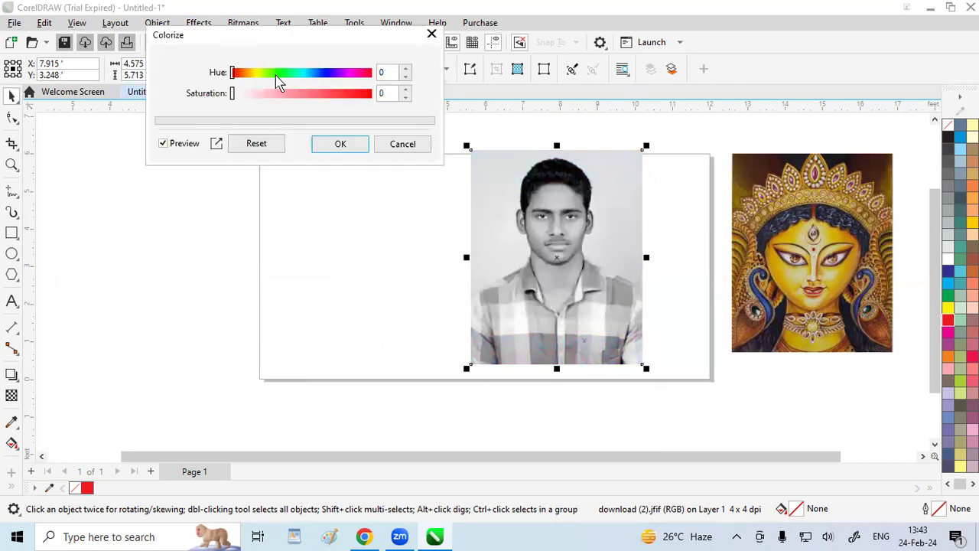
left_click_drag(233, 74, 312, 106)
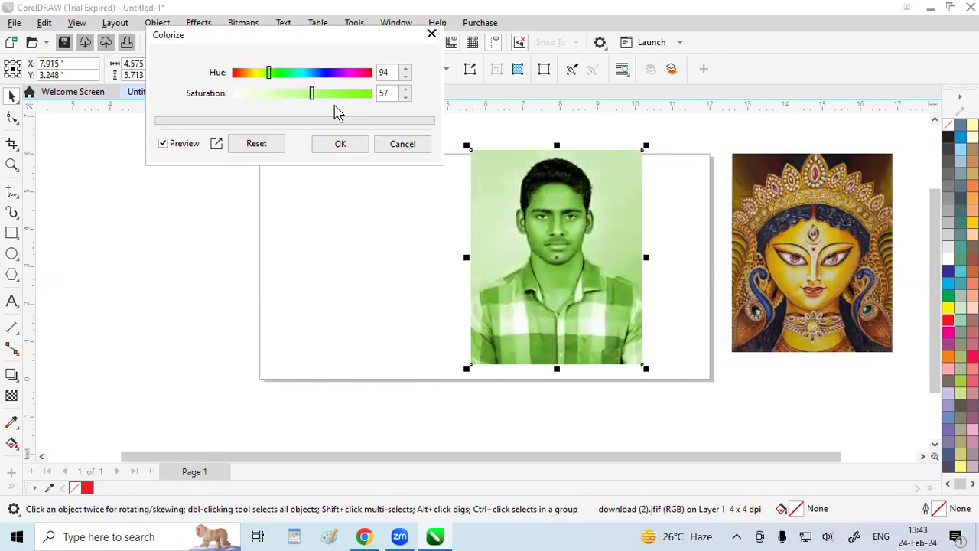
left_click(431, 34)
Preview the Diffuse camera effect on the man's portrait at levels 24 and 75, and discard it
left_click(198, 22)
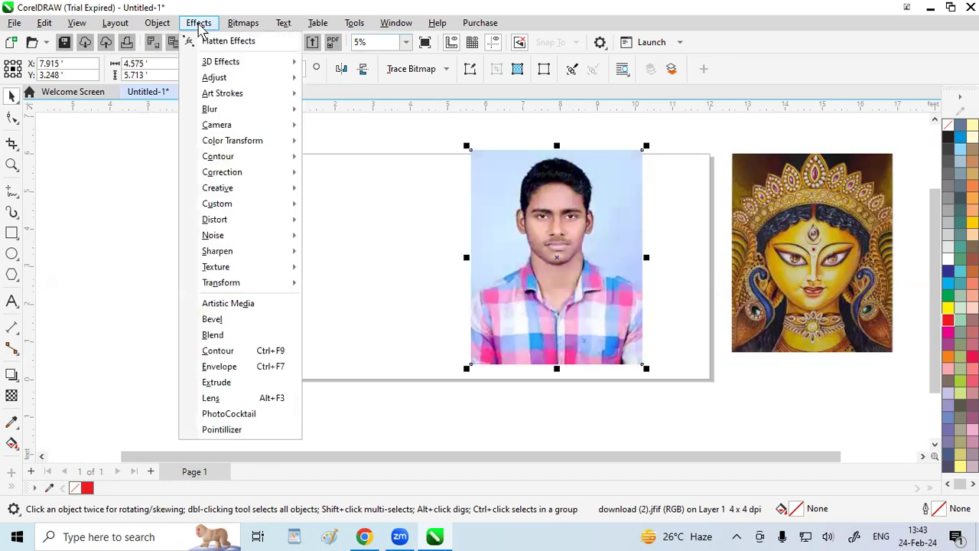
mouse_move(222, 127)
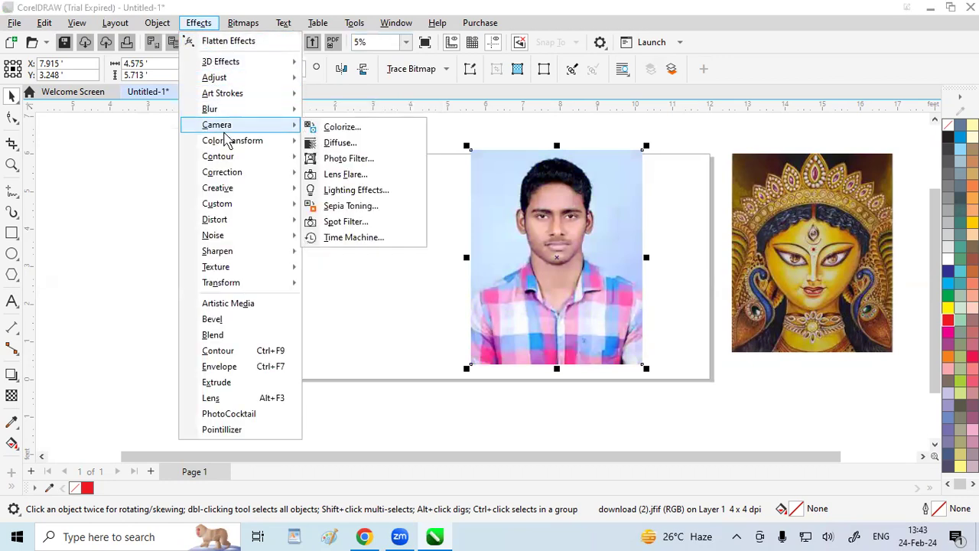
left_click(348, 144)
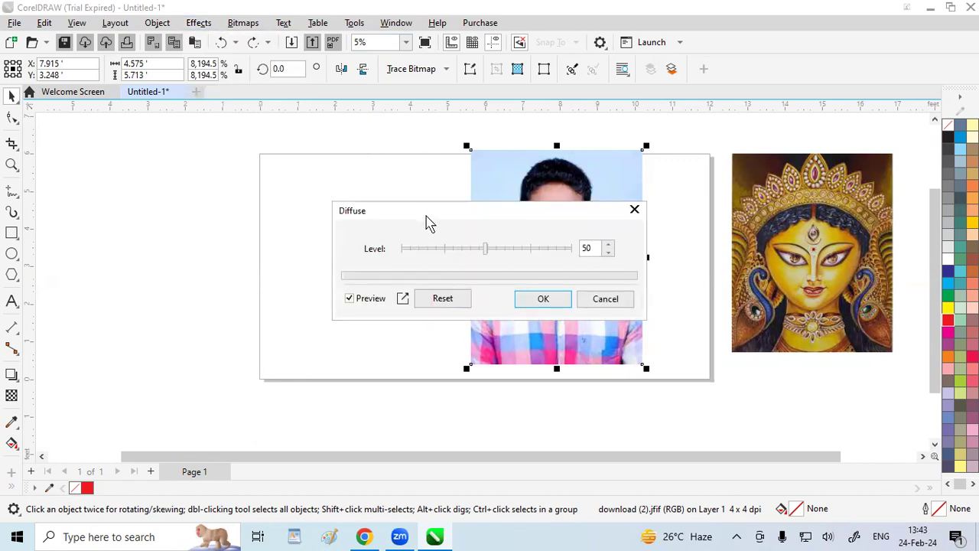
left_click_drag(428, 222, 185, 101)
left_click_drag(240, 126, 197, 125)
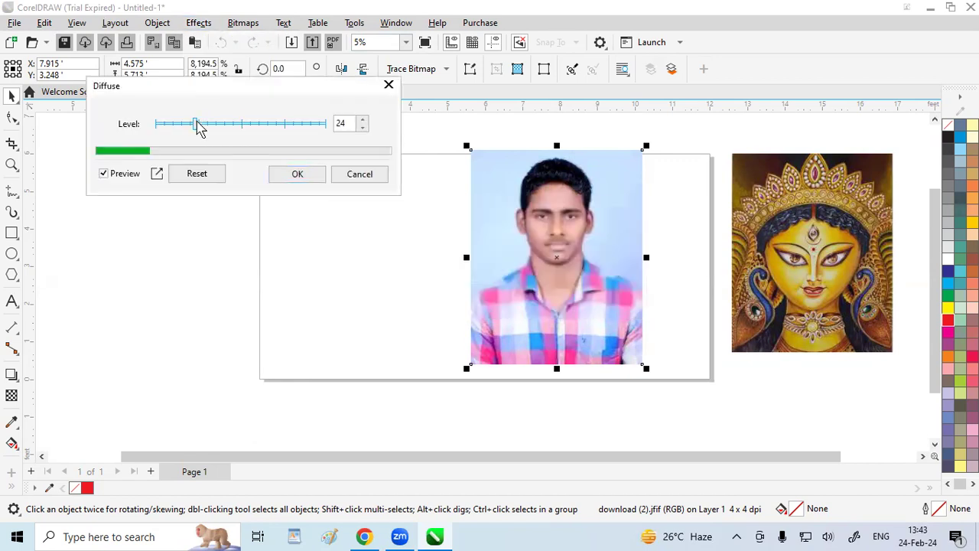
left_click_drag(196, 126, 199, 126)
left_click(284, 125)
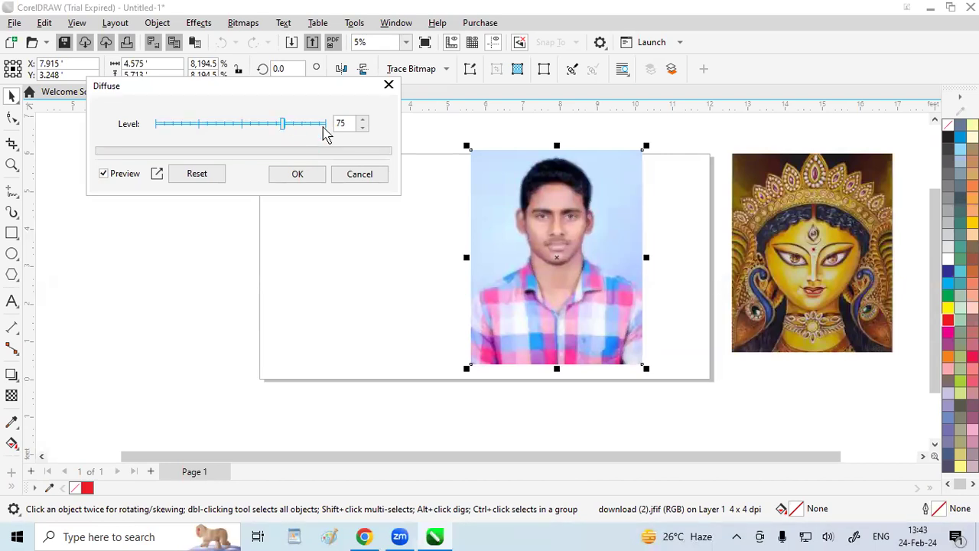
left_click(388, 84)
Preview the Photo Filter camera effect on the man's portrait in red at densities of 46% and 54%
left_click(198, 22)
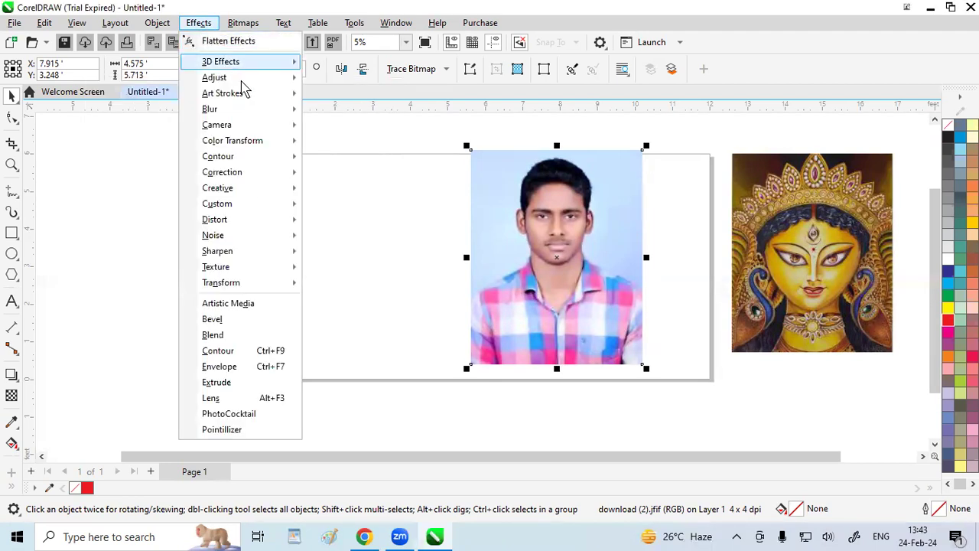
mouse_move(237, 130)
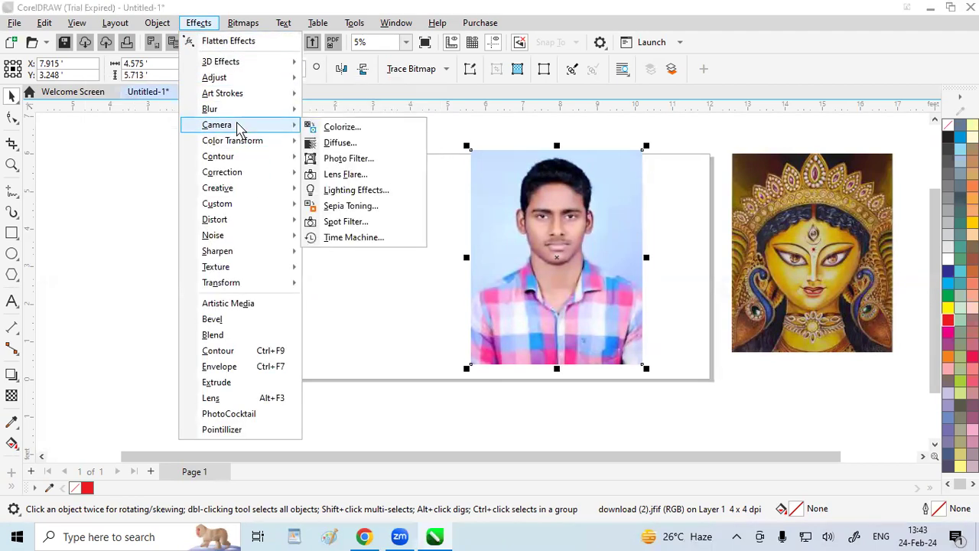
left_click(341, 164)
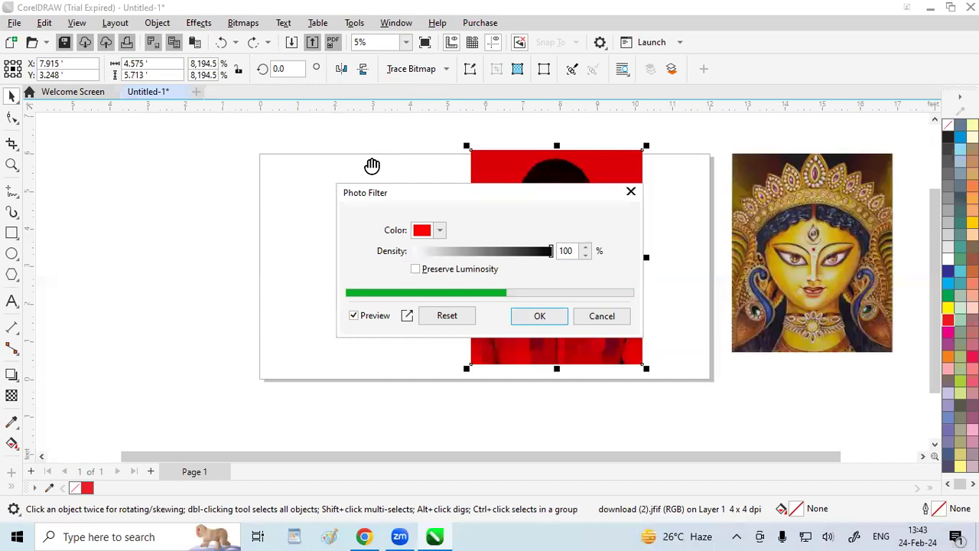
left_click_drag(473, 200, 230, 115)
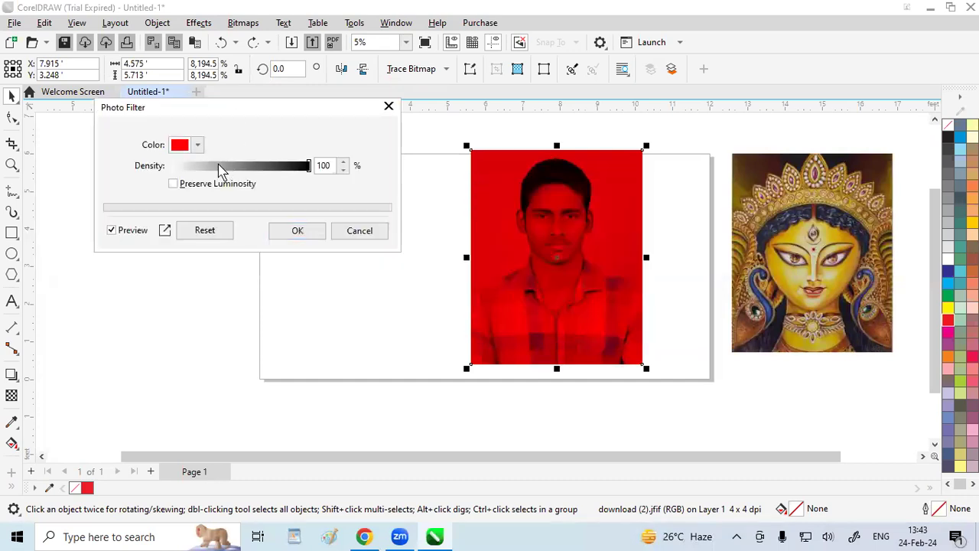
left_click_drag(311, 173, 235, 178)
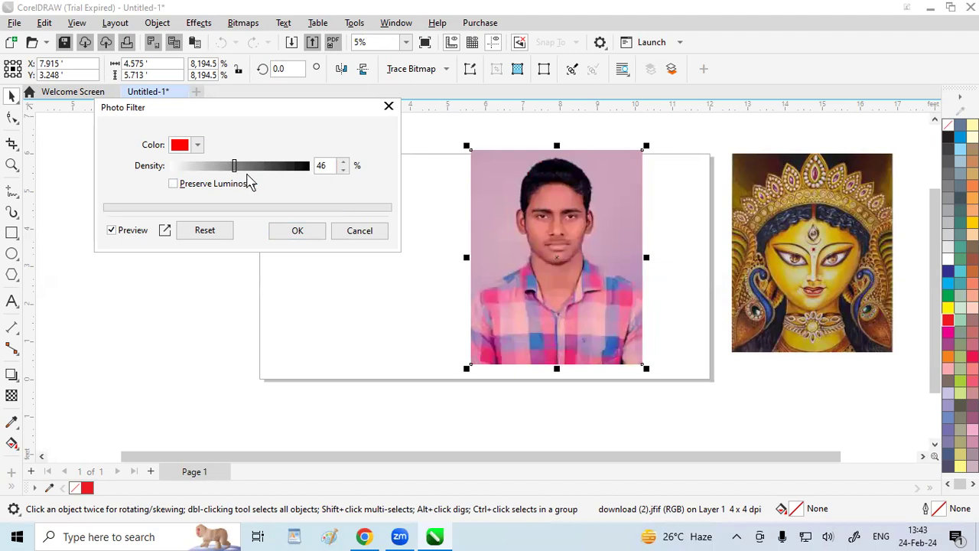
left_click_drag(238, 175, 246, 178)
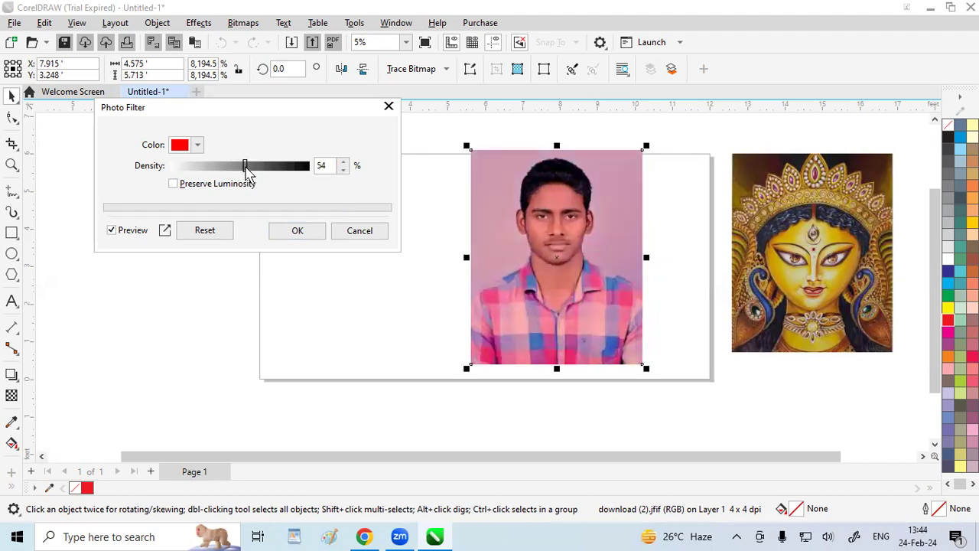
Preview the Photo Filter with its color changed to turquoise #32EDB2, and discard the effect
left_click(196, 147)
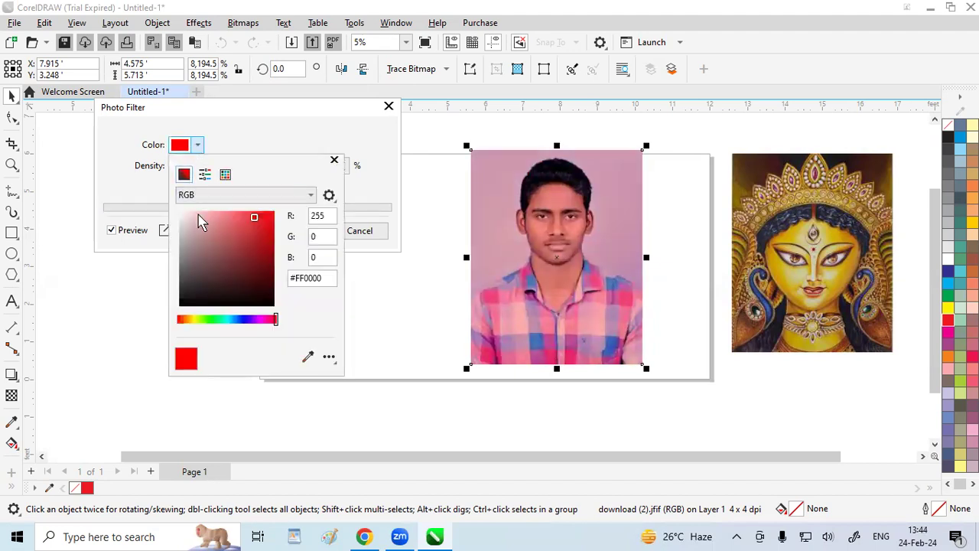
left_click(219, 319)
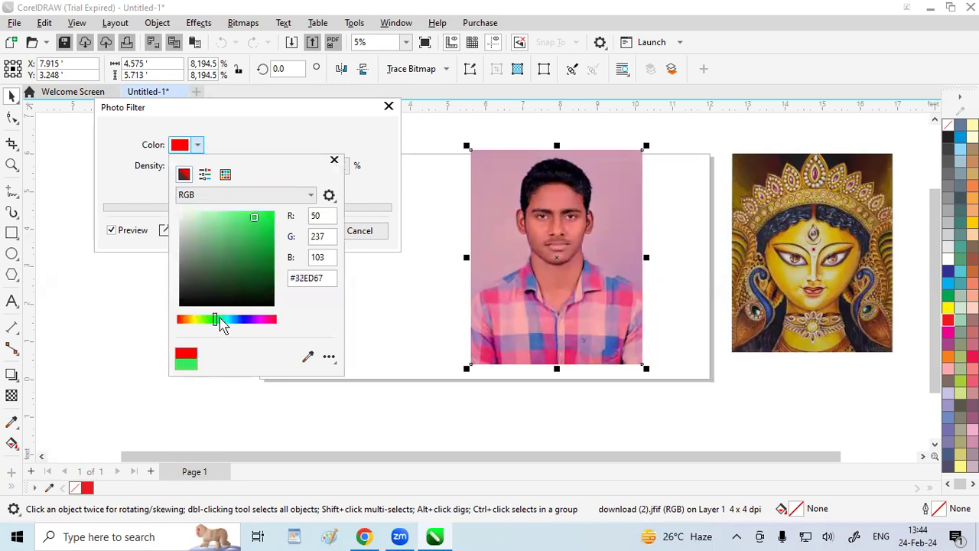
left_click(251, 123)
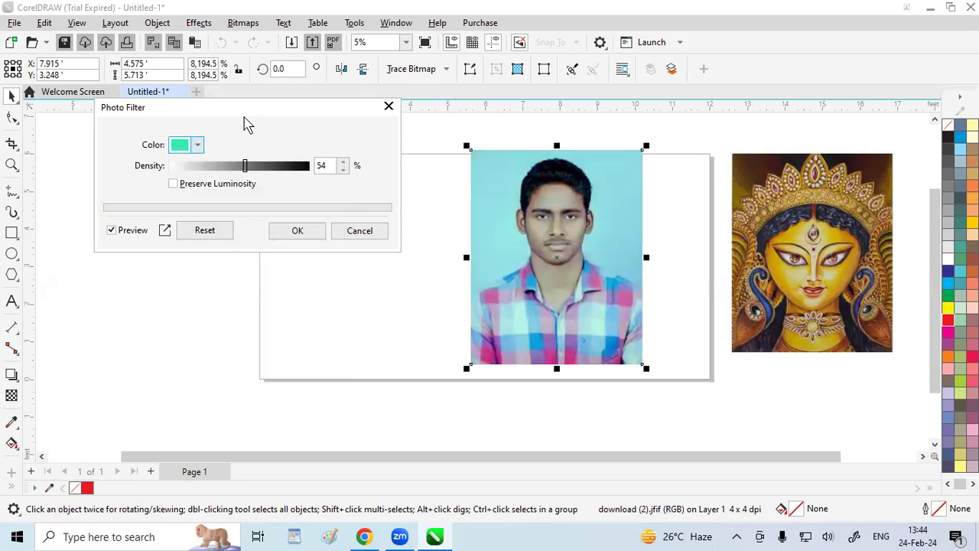
left_click(389, 106)
Start the Lens Flare camera effect on the man's portrait and raise its aspect ratio to 110%
left_click(199, 23)
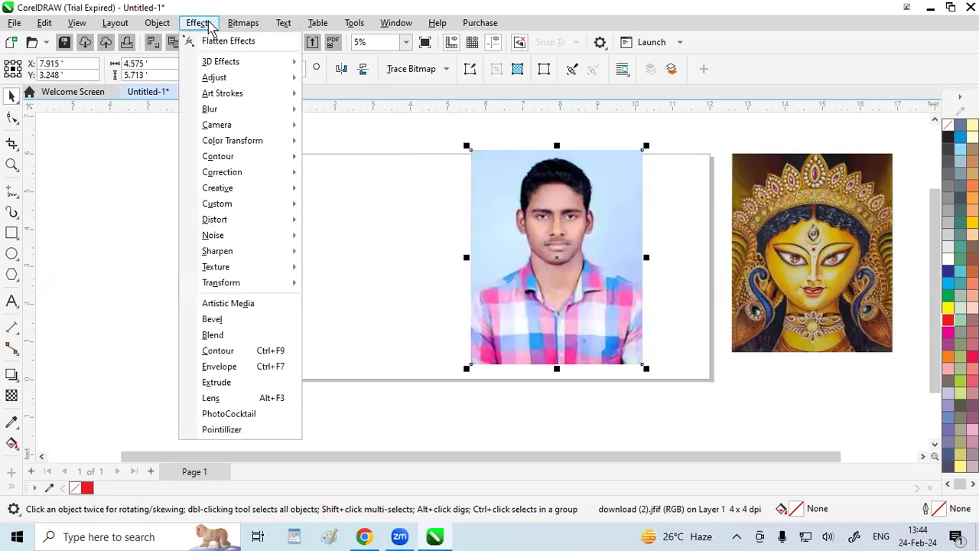
mouse_move(217, 127)
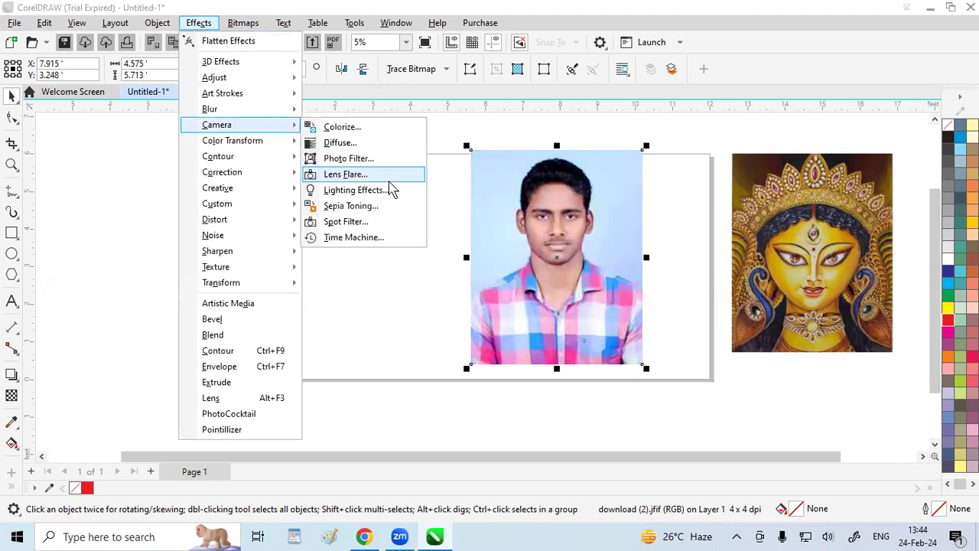
left_click(379, 178)
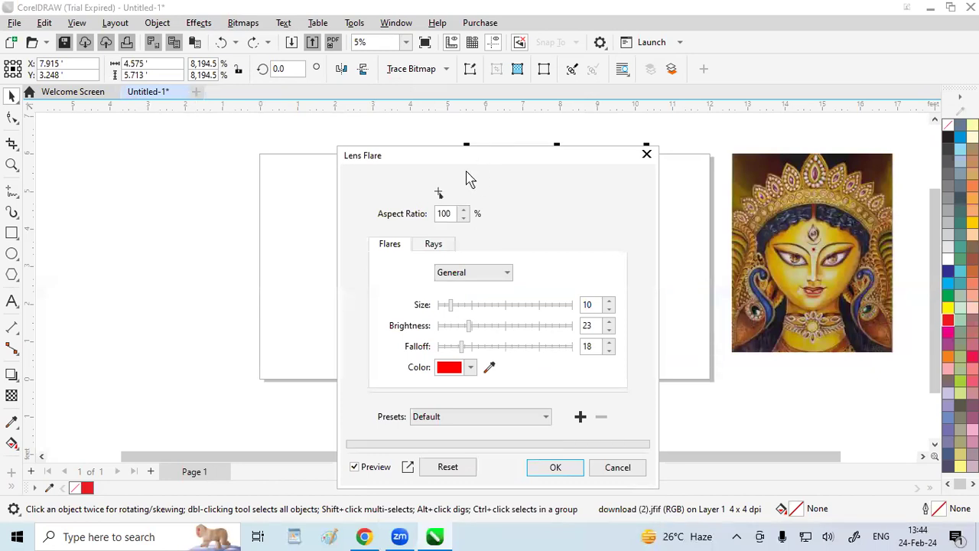
left_click_drag(467, 156, 220, 91)
mouse_move(496, 171)
left_mouse_down()
mouse_move(516, 195)
mouse_move(503, 179)
left_mouse_up()
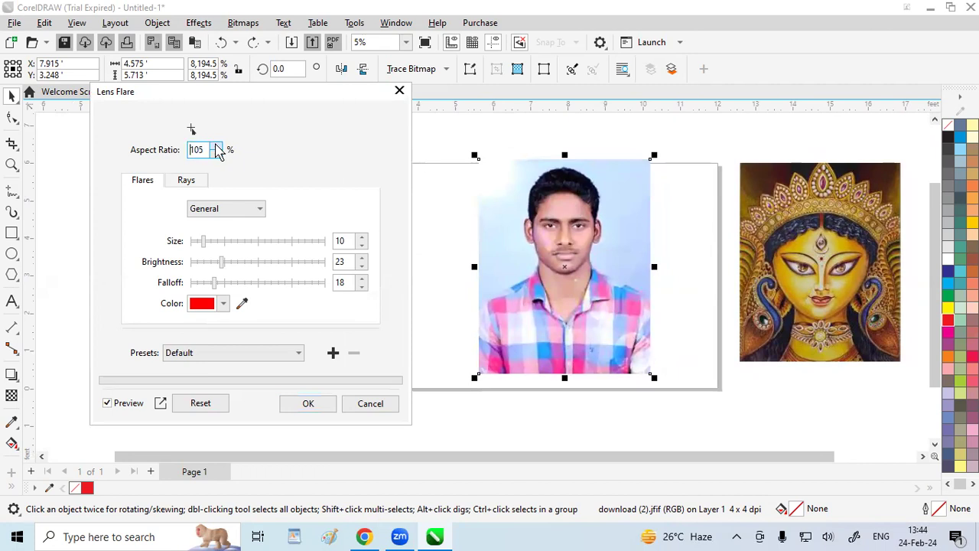
left_click(218, 146)
left_click(217, 146)
left_click(217, 146)
left_click(217, 146)
left_click(217, 146)
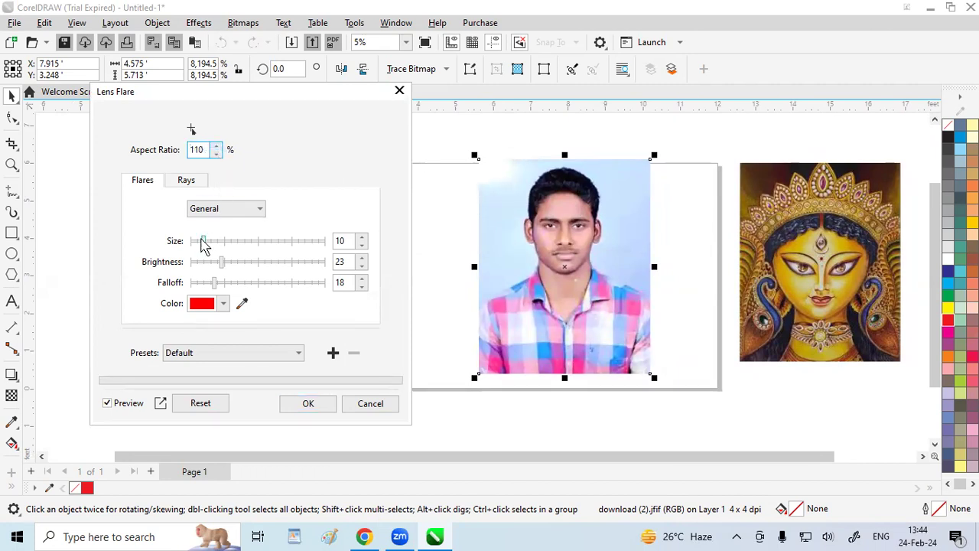
Set the flare's falloff to 90 and brightness to 68, and start saving a preset but cancel it
left_click_drag(212, 253, 313, 282)
left_click_drag(242, 262, 282, 273)
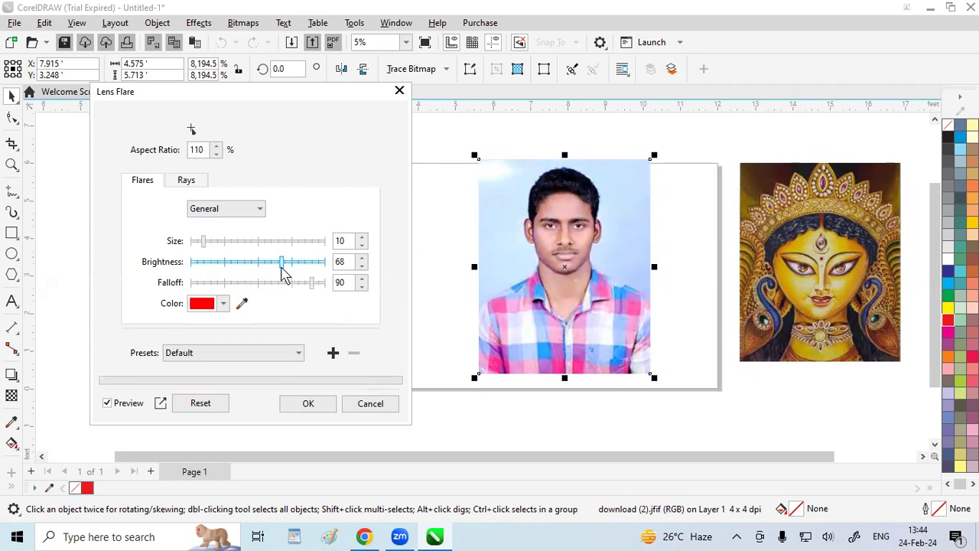
left_click(331, 355)
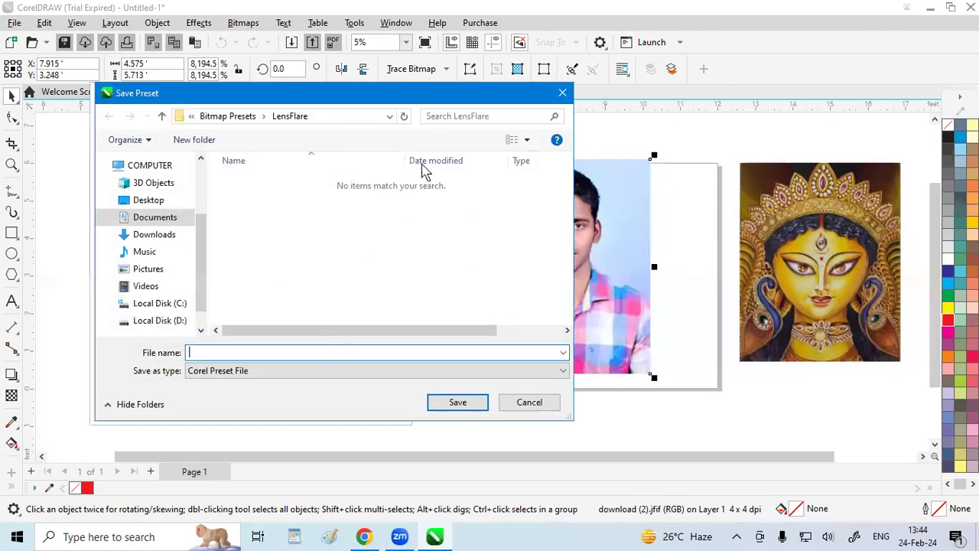
left_click(562, 93)
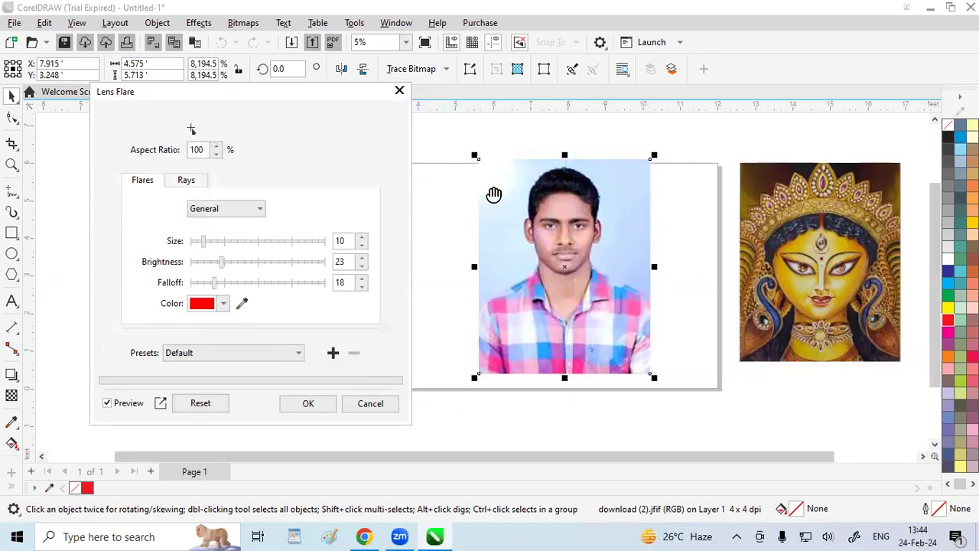
Change the color of the lens flare's rays to dark red #611A1D
left_click(185, 182)
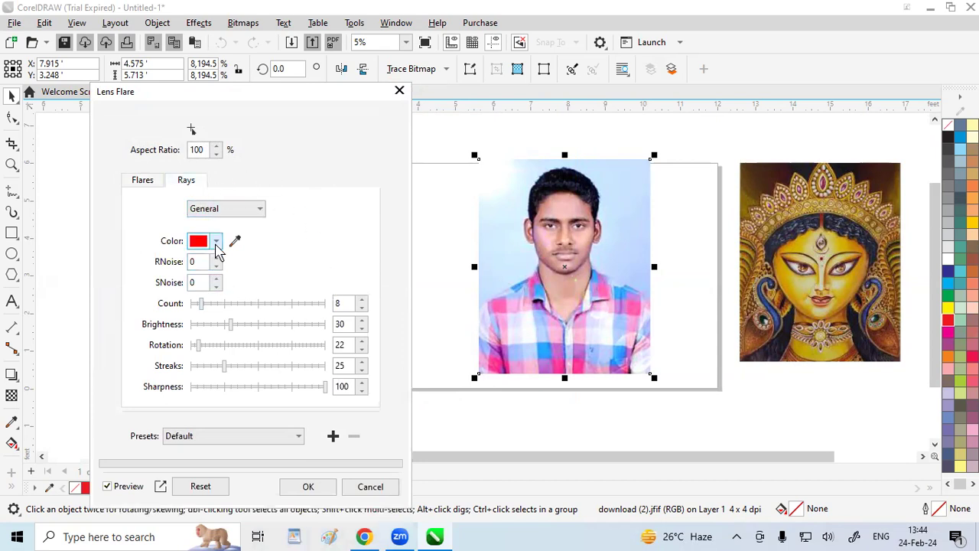
left_click(216, 241)
left_click(267, 367)
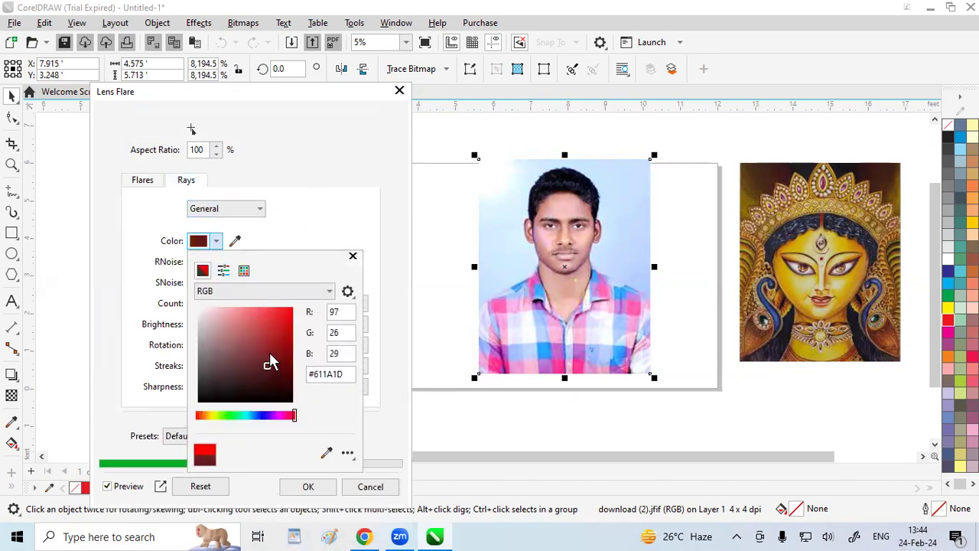
left_click(321, 223)
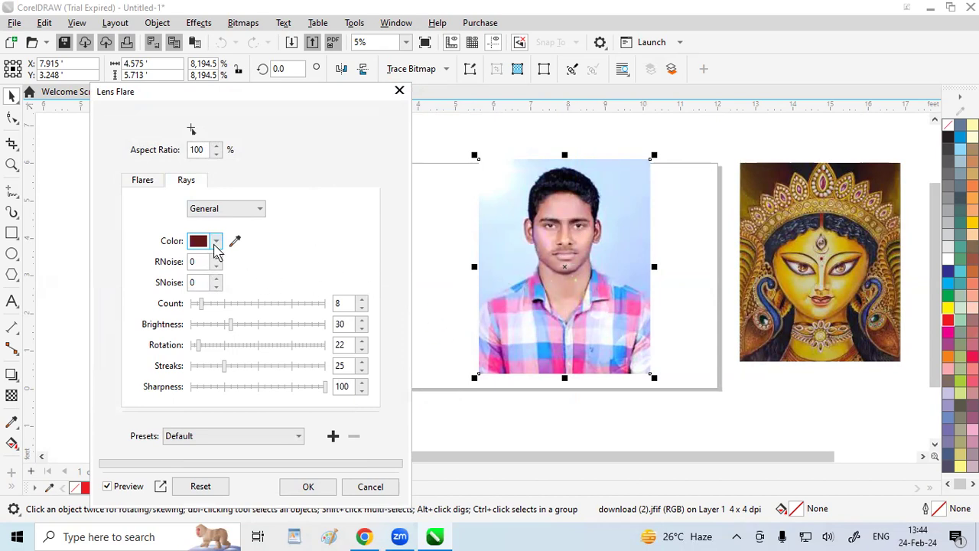
Change the color of the lens flare's rays to teal #34B395
left_click(216, 242)
left_click_drag(222, 417, 241, 415)
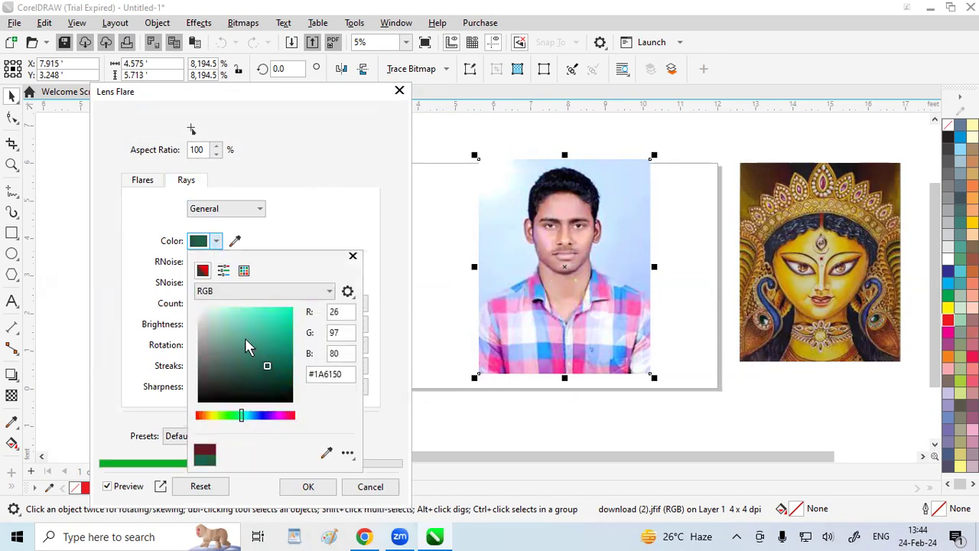
left_click(264, 335)
left_click(313, 216)
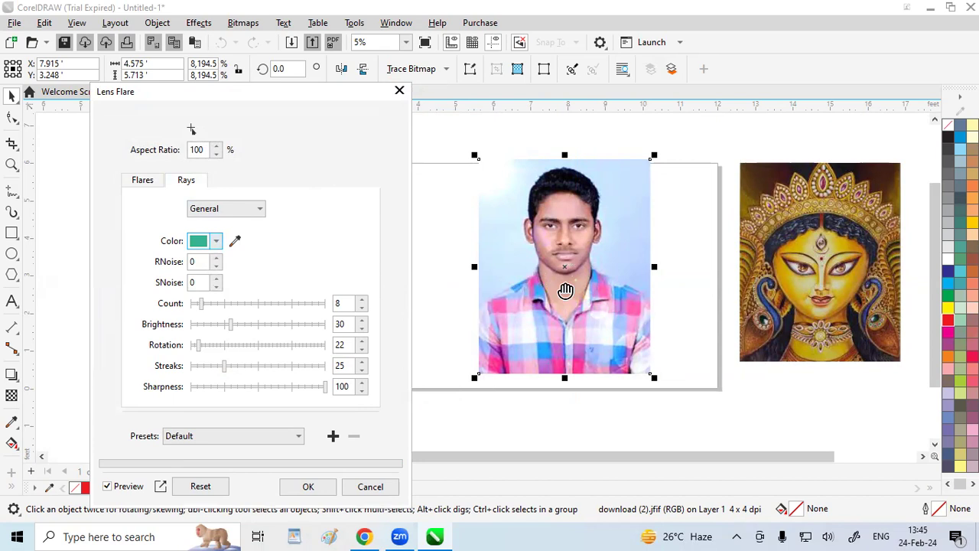
Change the color of the lens flare's rays to magenta #DB28DB
left_click(217, 241)
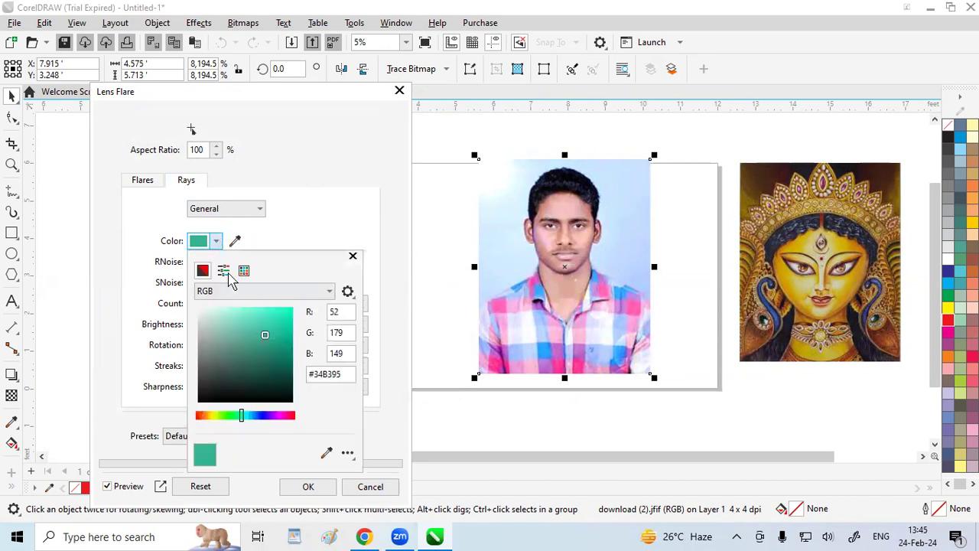
left_click(278, 415)
left_click(276, 320)
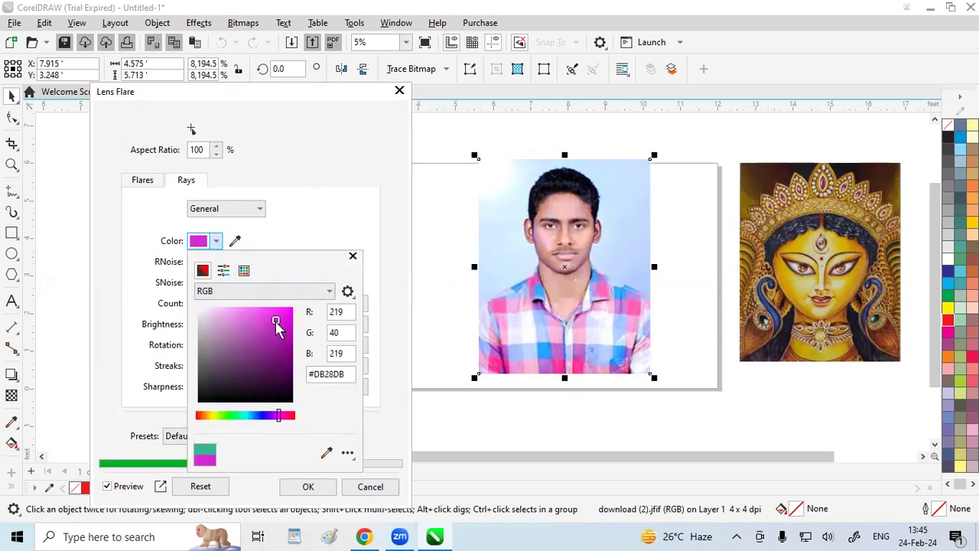
left_click(337, 225)
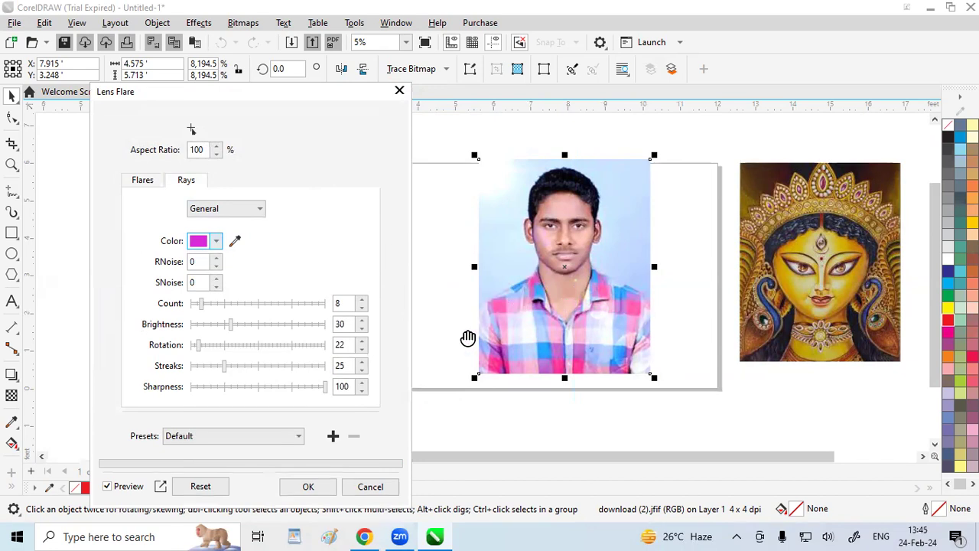
Try the Red Sun Rays Left and Yellow Sun Rays Right Bright lens flare presets on the man's portrait
left_click(289, 436)
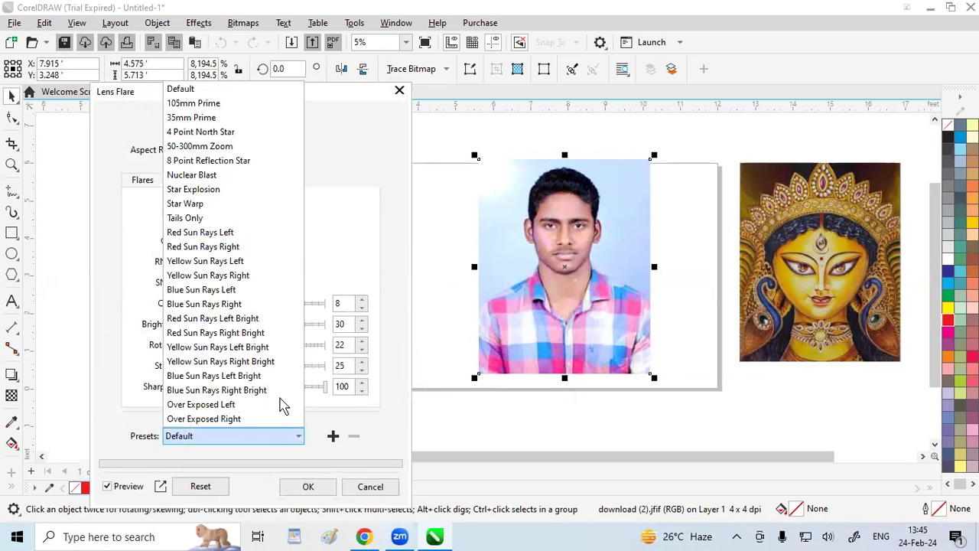
left_click(197, 232)
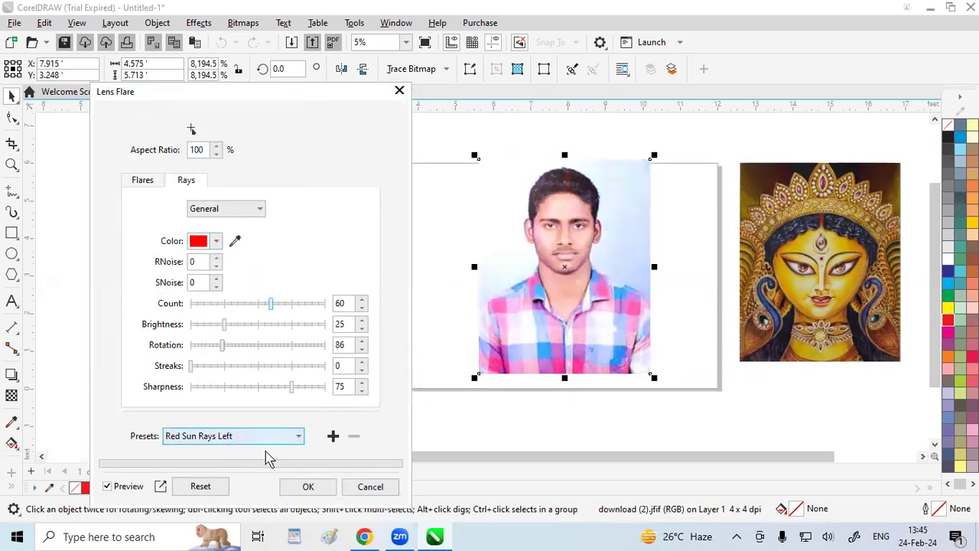
left_click(297, 441)
left_click(274, 392)
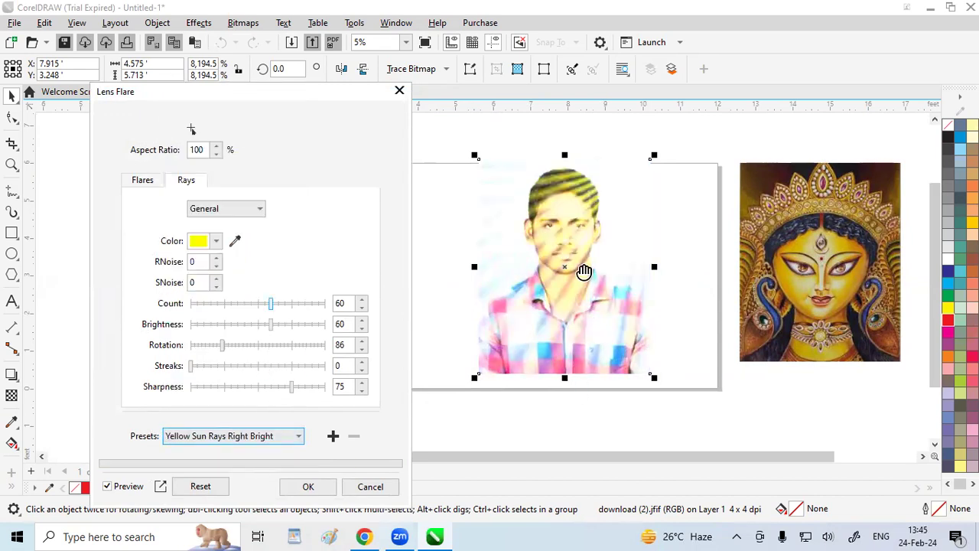
Try the Blue Sun Rays Right lens flare preset, and switch to the 50-300mm Zoom preset
left_click(298, 442)
left_click(268, 405)
left_click(300, 436)
left_click(266, 303)
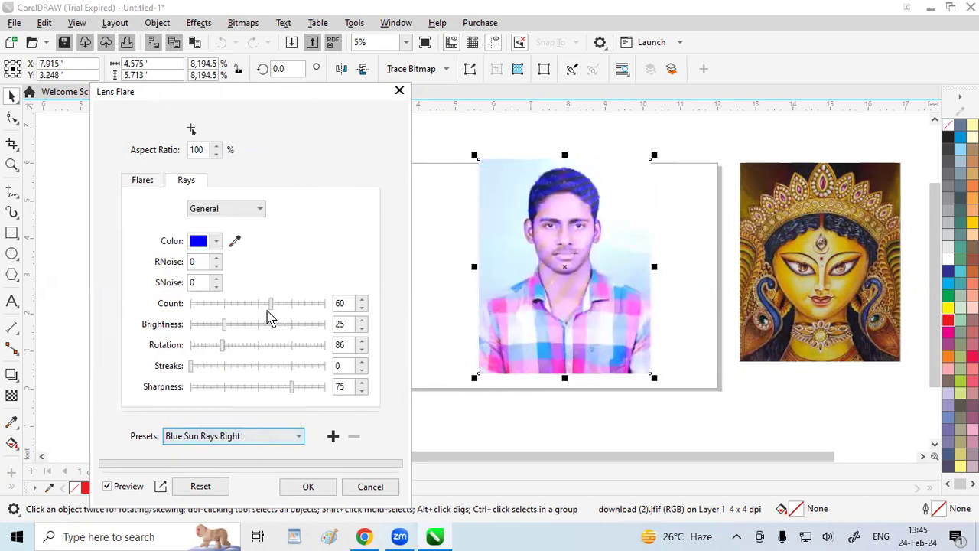
left_click(293, 433)
left_click(219, 148)
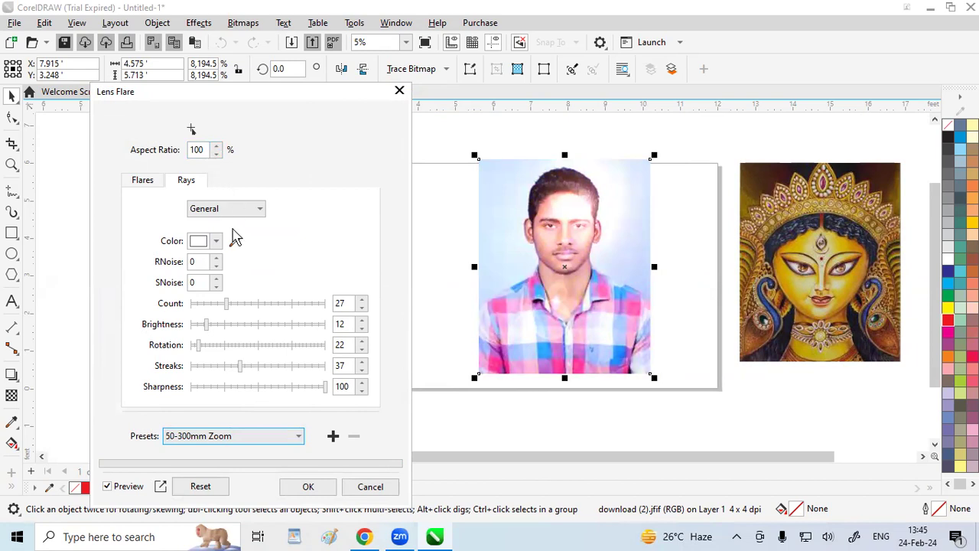
Close the lens flare without applying it, and place a Lighting Effects spotlight at the upper-right corner of the man's portrait
left_click(399, 91)
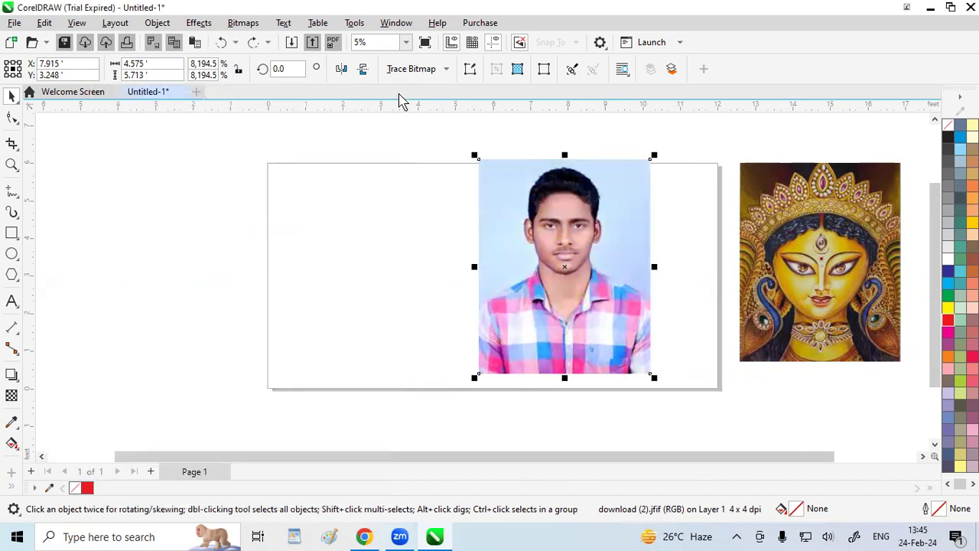
left_click(198, 22)
mouse_move(228, 127)
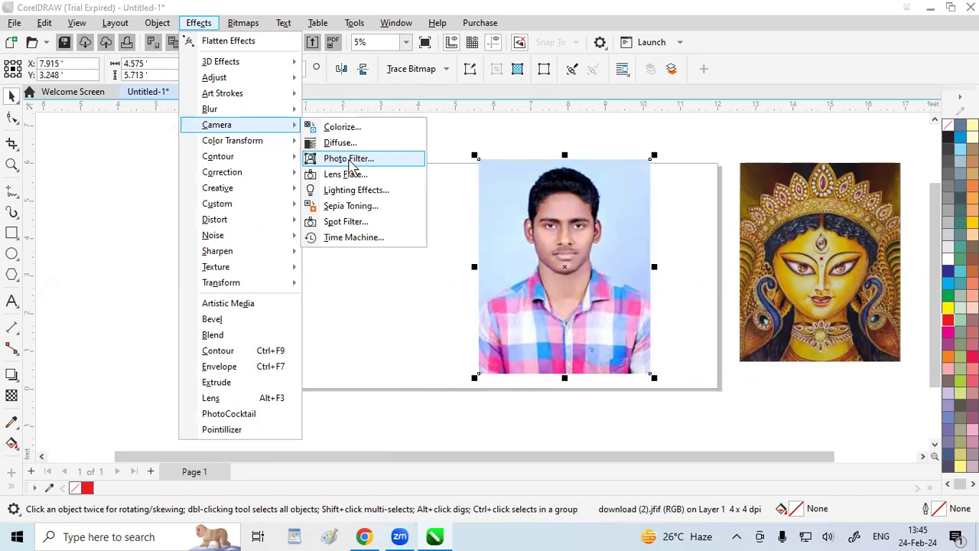
left_click(348, 193)
left_click_drag(277, 156, 293, 162)
mouse_move(332, 215)
left_mouse_down()
mouse_move(312, 185)
mouse_move(318, 204)
left_mouse_up()
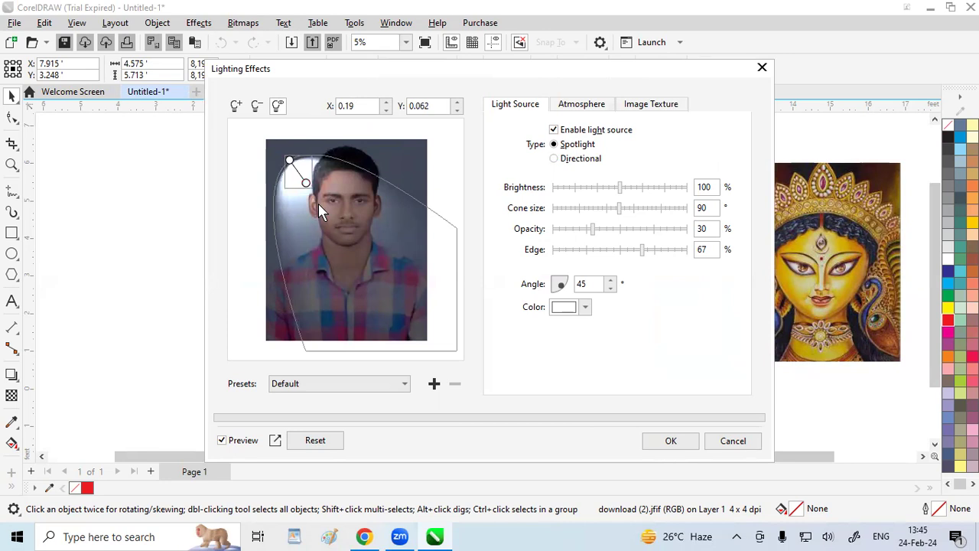
mouse_move(292, 160)
left_mouse_down()
mouse_move(324, 148)
mouse_move(339, 159)
mouse_move(297, 148)
mouse_move(297, 160)
left_mouse_up()
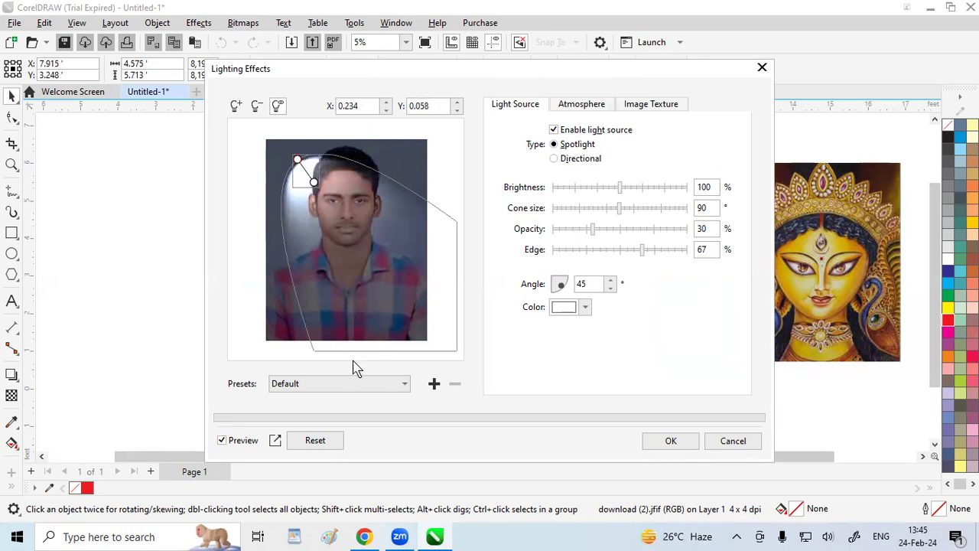
left_click_drag(313, 194, 368, 187)
left_click_drag(405, 143, 423, 141)
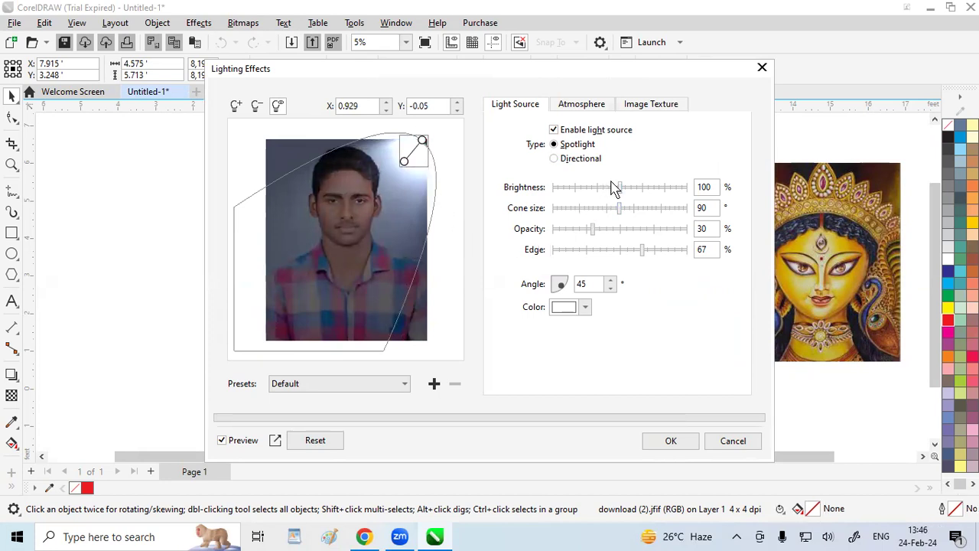
Set the spotlight's brightness to 215%, cone size to 105° and opacity to 87%
left_click_drag(621, 189, 579, 191)
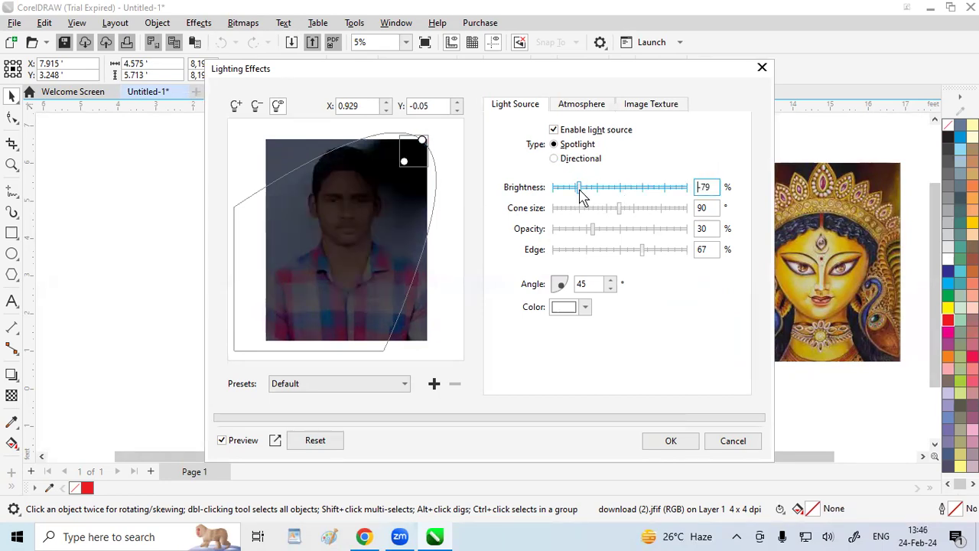
left_click_drag(579, 191, 645, 195)
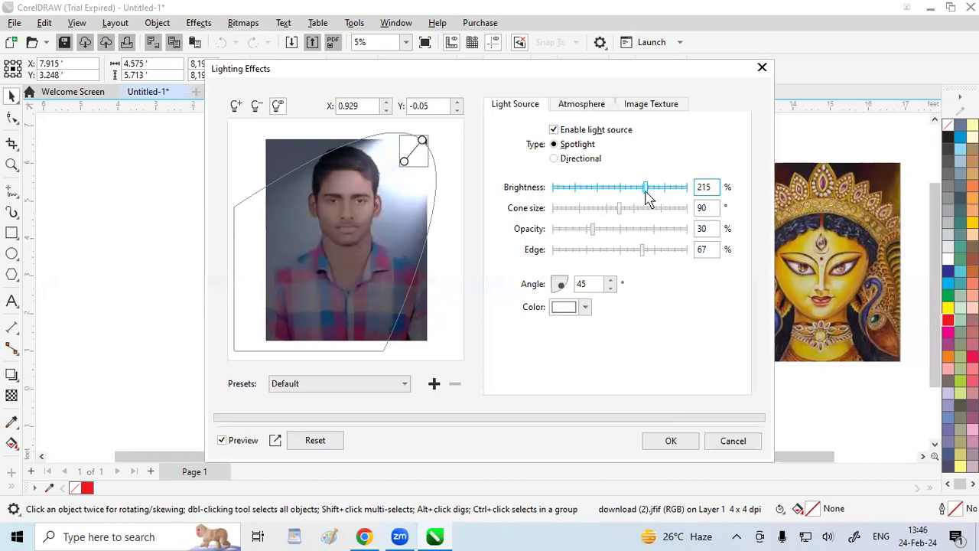
left_click_drag(616, 213, 647, 215)
left_click_drag(641, 215, 671, 235)
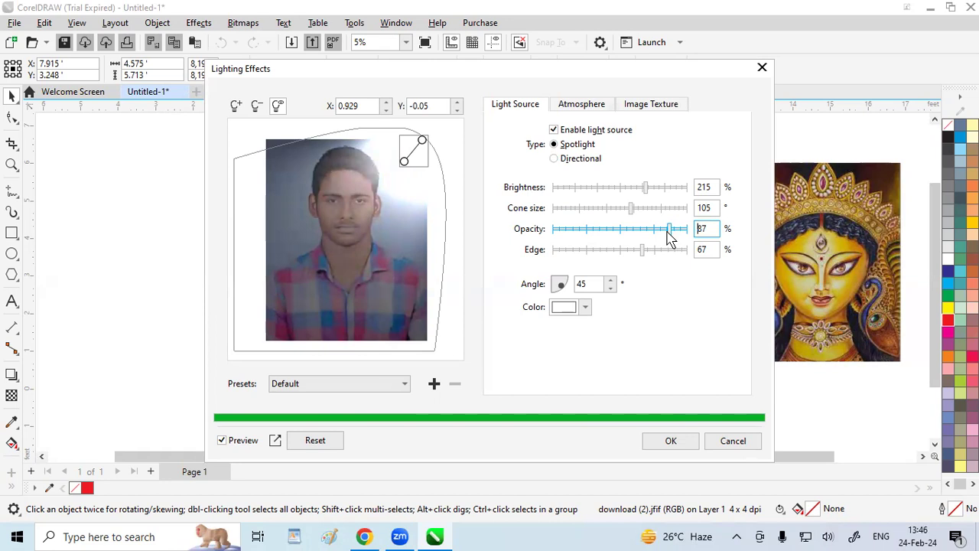
Set the spotlight's edge to 73% and its angle to 16°
left_click(579, 252)
left_click(562, 256)
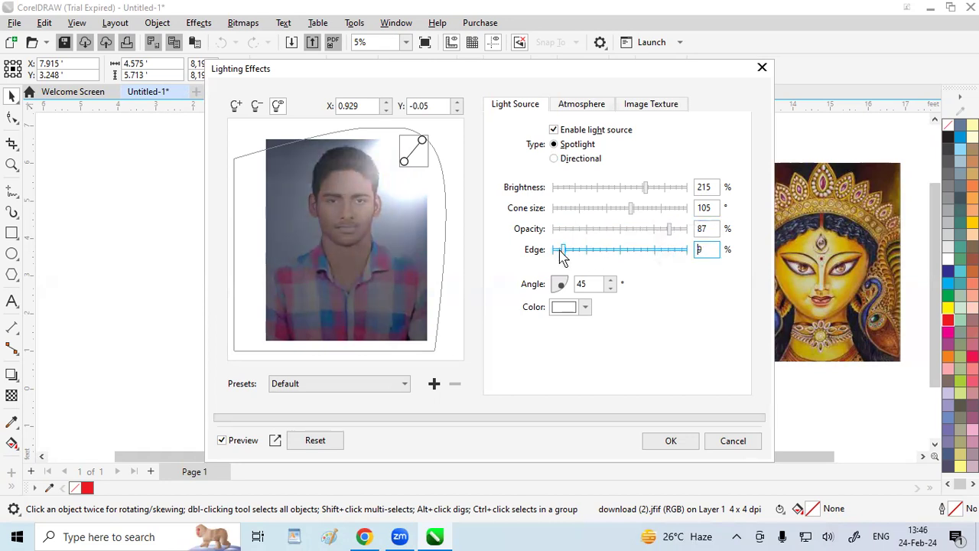
left_click_drag(604, 255, 666, 252)
mouse_move(564, 288)
left_mouse_down()
mouse_move(550, 289)
mouse_move(575, 289)
left_mouse_up()
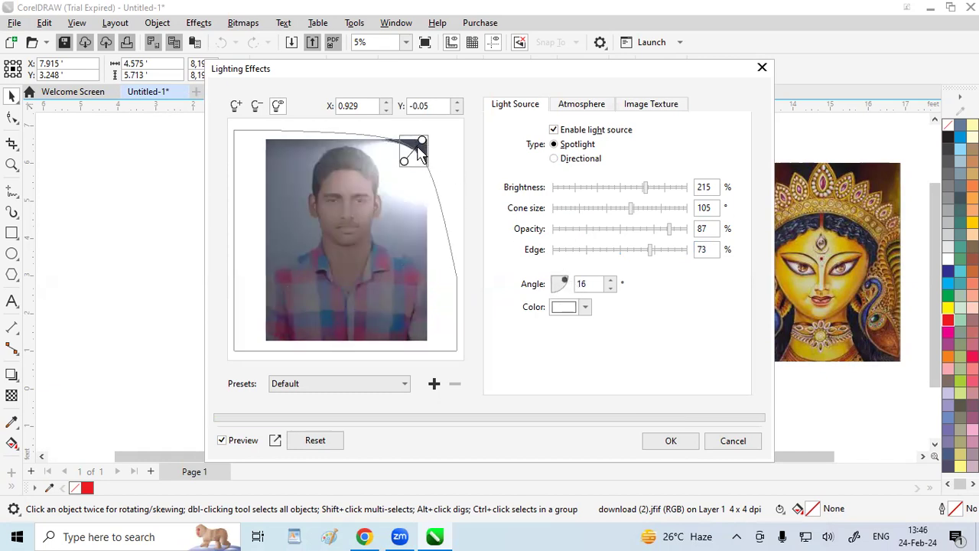
Move the spotlight onto the man's face at about X 0.609, Y 0.326, and set its angle to 0°
left_click_drag(422, 142, 365, 208)
mouse_move(564, 284)
left_mouse_down()
mouse_move(553, 298)
mouse_move(529, 252)
left_mouse_up()
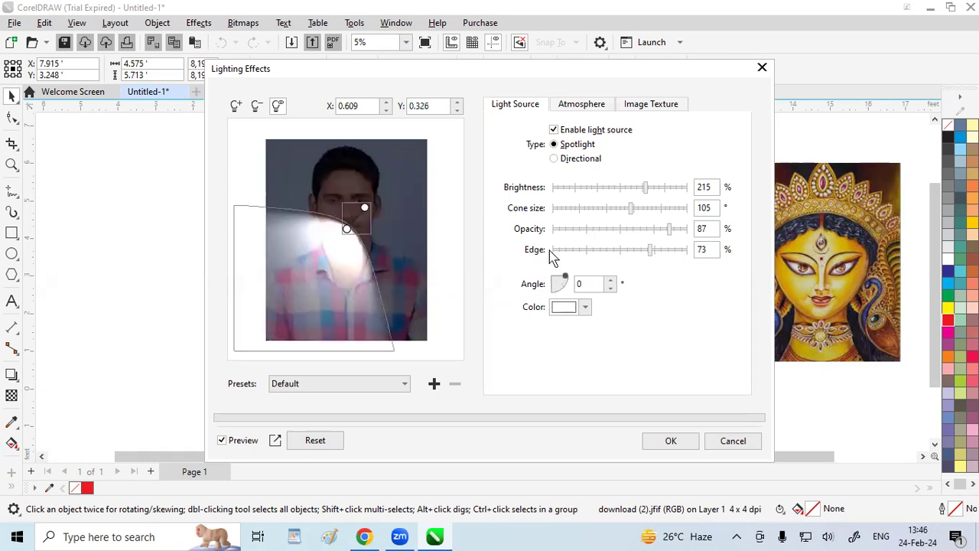
mouse_move(576, 284)
left_mouse_down()
mouse_move(536, 296)
mouse_move(572, 301)
mouse_move(569, 280)
mouse_move(554, 293)
mouse_move(579, 300)
mouse_move(583, 282)
left_mouse_up()
Apply the lighting effect with a red #FF0303 spotlight placed just outside the portrait's upper-right corner, at about X 1.025, Y -0.121
left_click(587, 307)
left_click(658, 132)
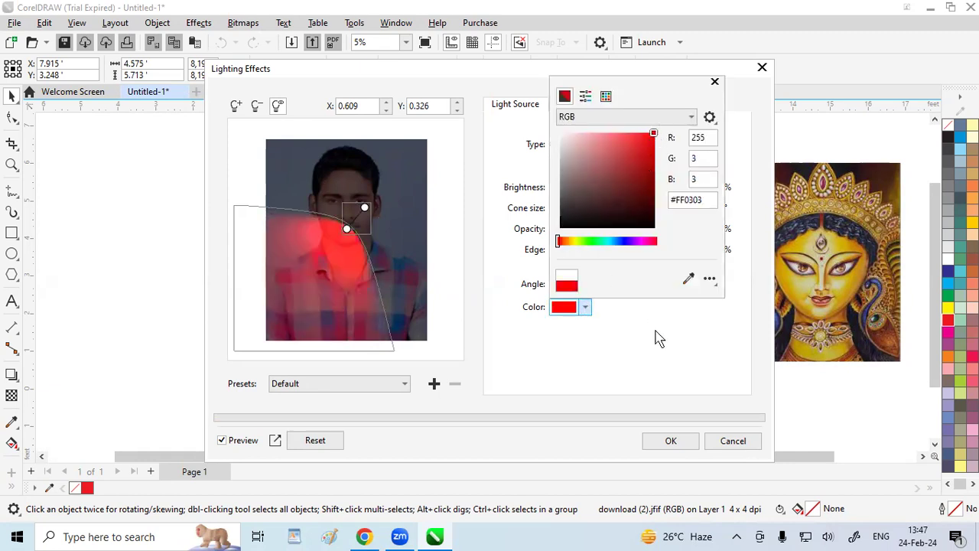
left_click(530, 284)
left_click_drag(367, 205, 427, 137)
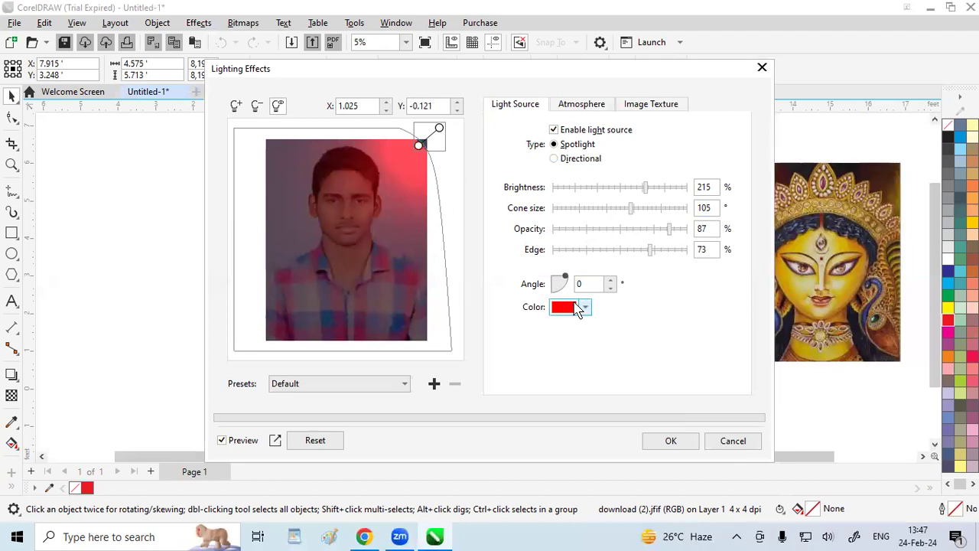
left_click(662, 443)
Shift the portrait slightly toward the upper left, compare it with and without the lighting through undo and redo, and leave both changes undone
left_click_drag(559, 281, 508, 265)
left_click(221, 43)
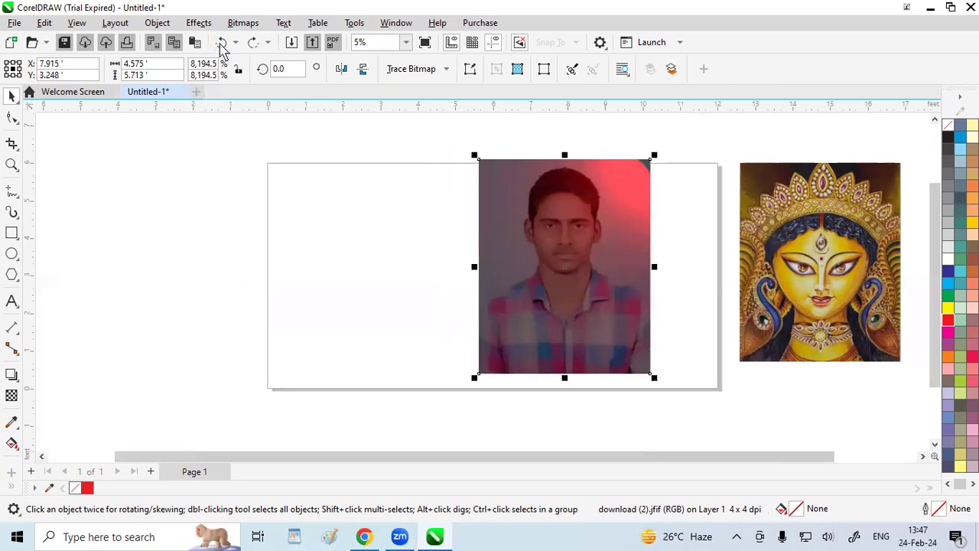
left_click(252, 43)
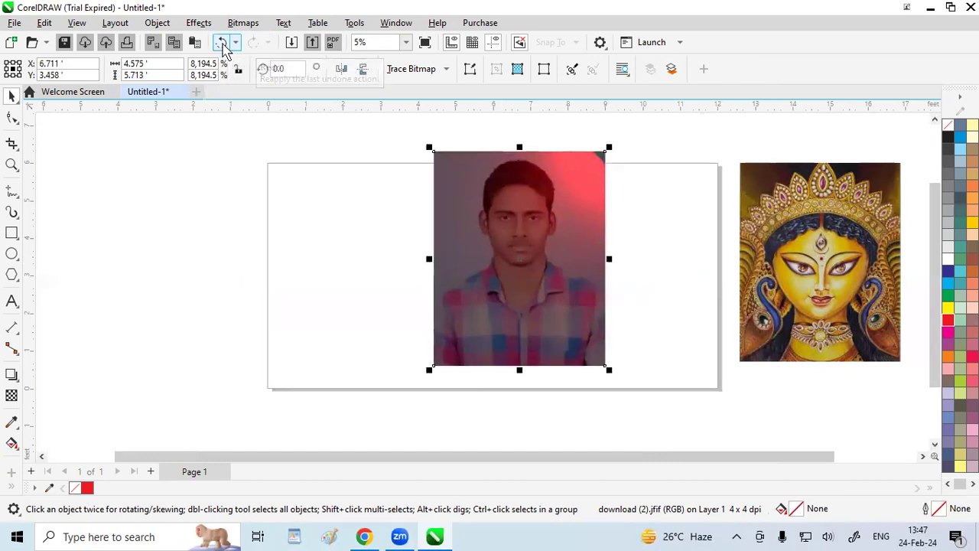
left_click(222, 43)
left_click(222, 43)
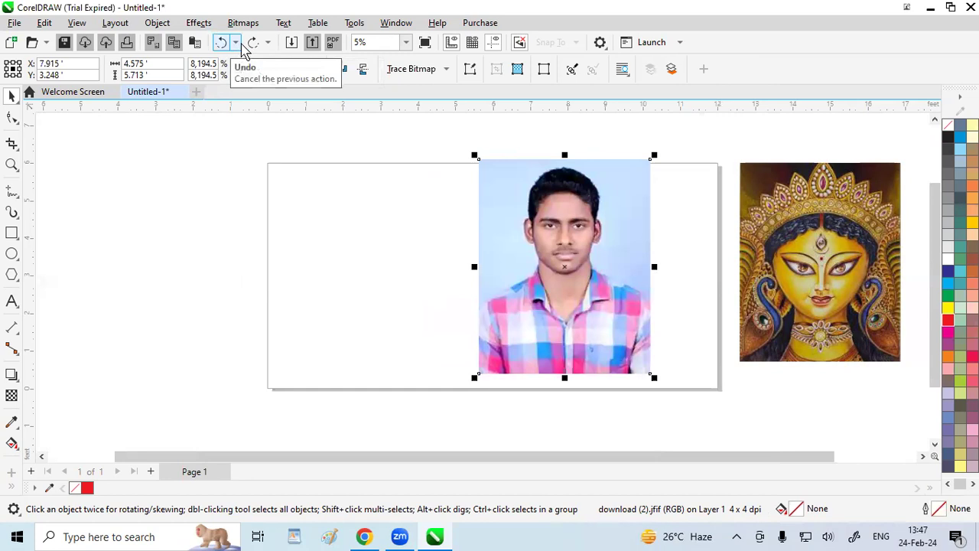
left_click(251, 43)
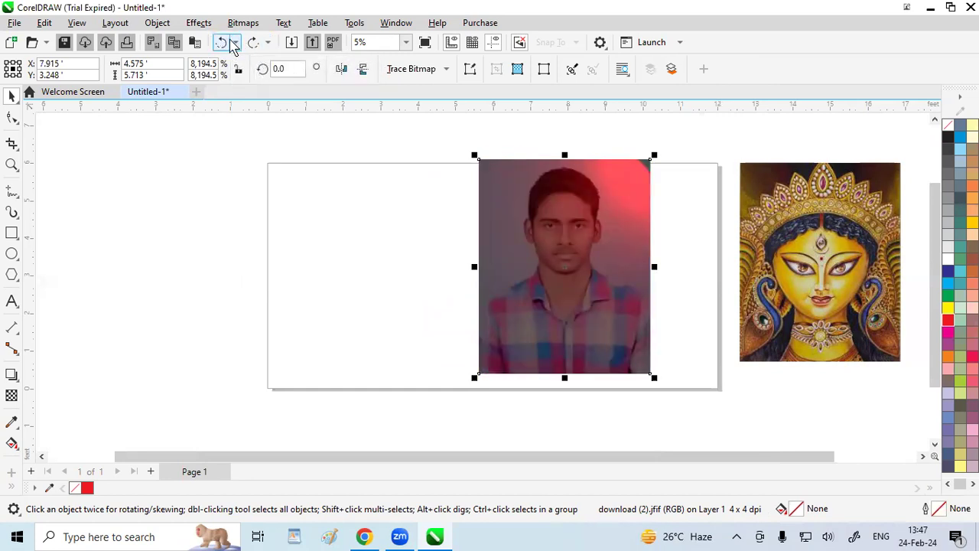
left_click(222, 43)
Try Sepia Toning on the man's portrait with an amount to age of 100, and cancel it
left_click(199, 23)
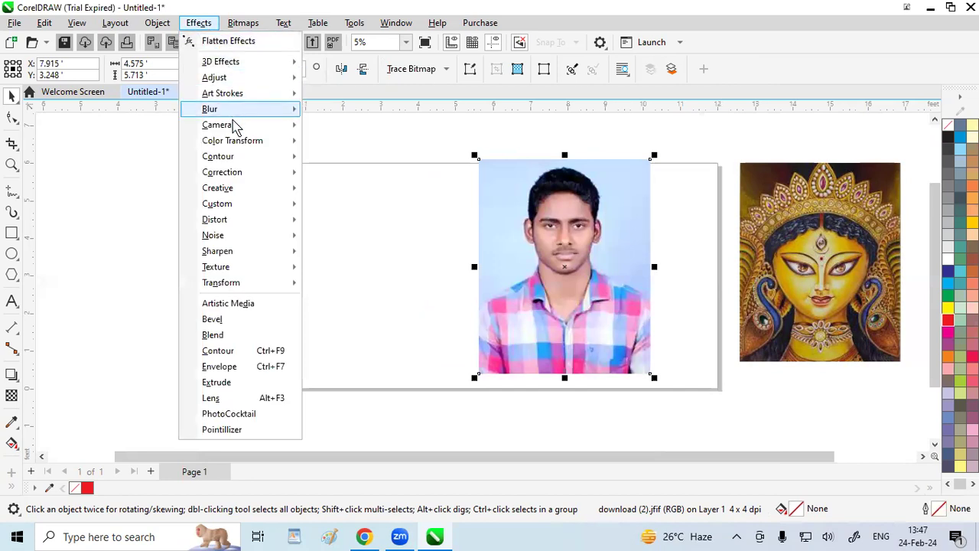
mouse_move(234, 133)
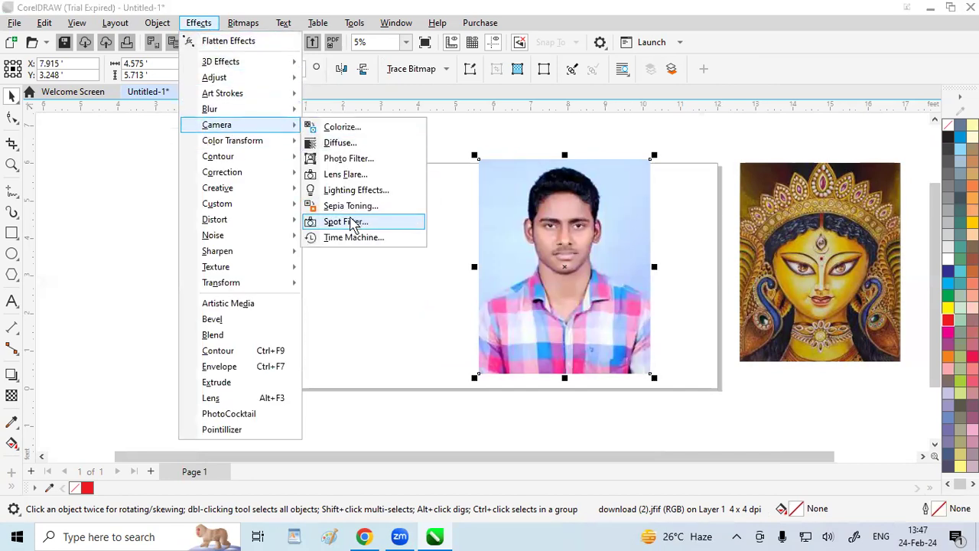
left_click(348, 206)
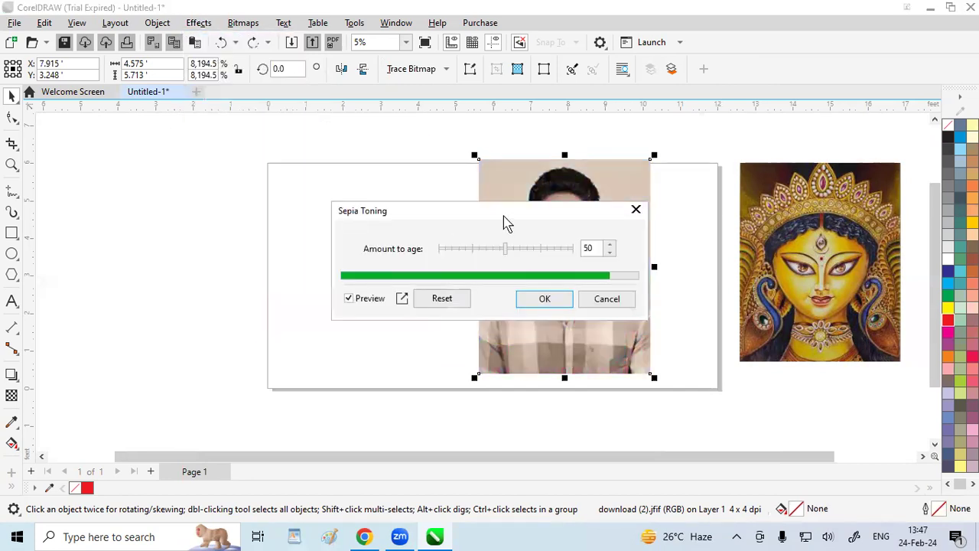
left_click_drag(493, 222, 370, 205)
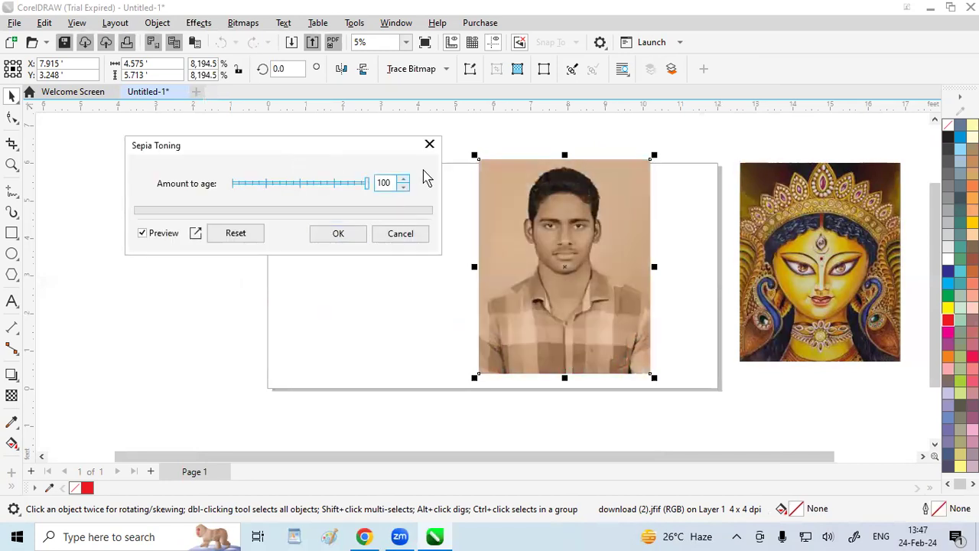
left_click(429, 145)
Try the Spot Filter camera effect on the man's portrait with feathering 5, and cancel it
left_click(199, 22)
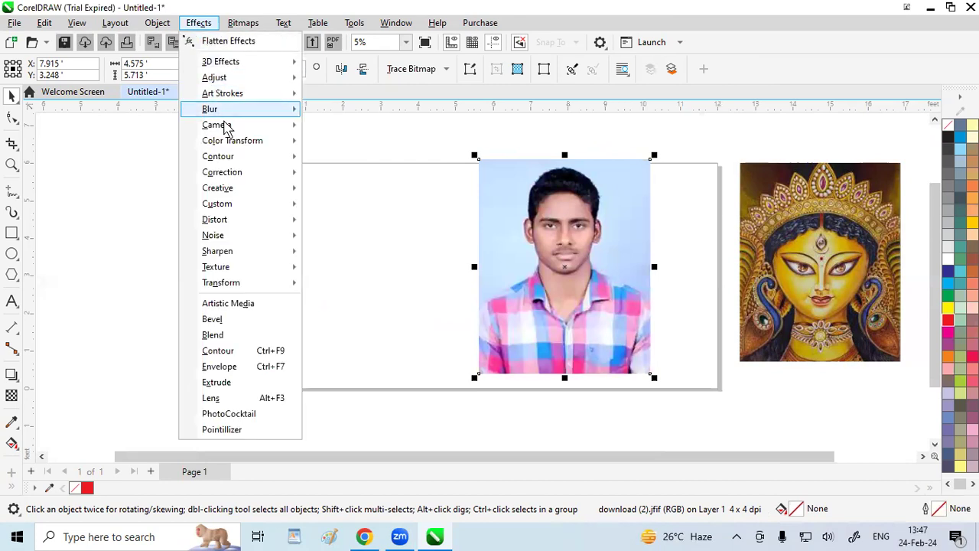
mouse_move(221, 125)
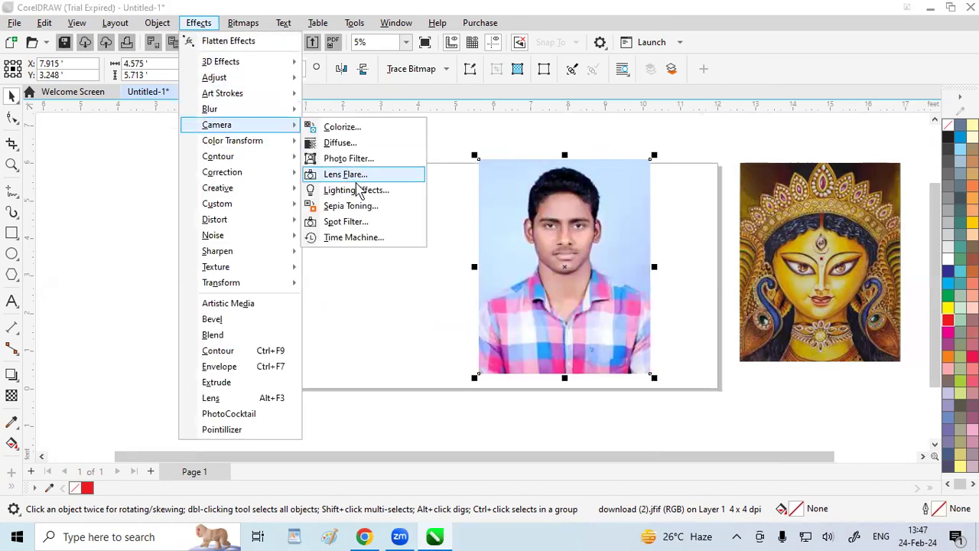
left_click(346, 222)
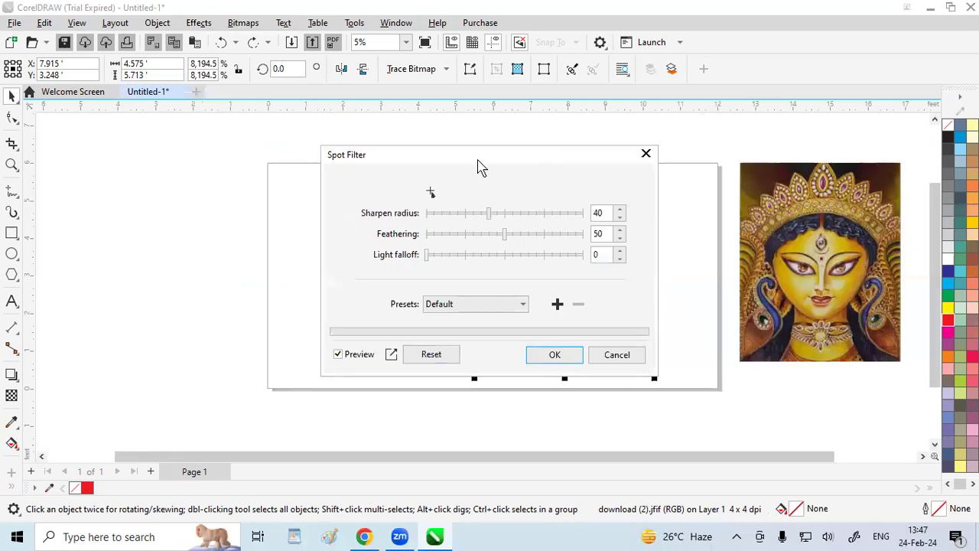
left_click_drag(478, 167, 283, 105)
left_click(312, 174)
left_click_drag(314, 174, 238, 175)
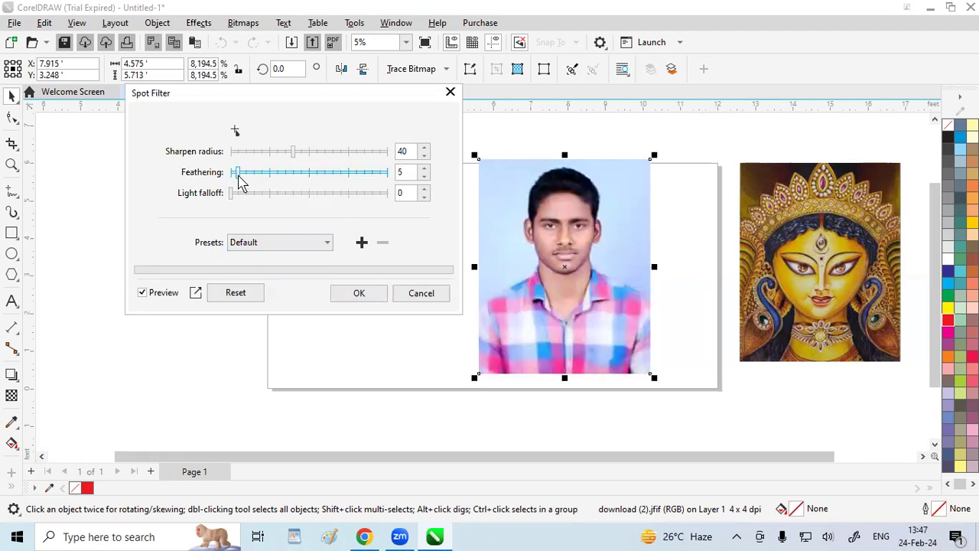
left_click(450, 92)
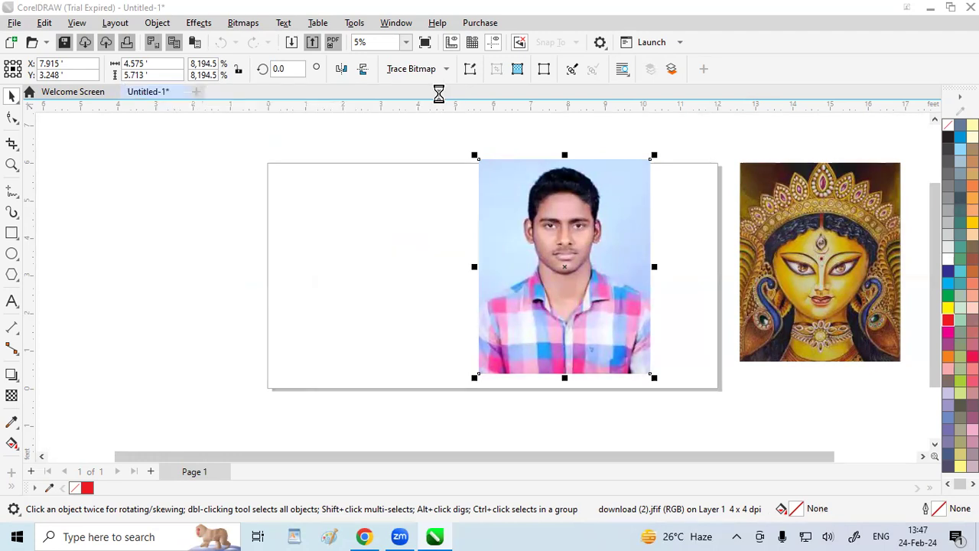
Try the Bit Planes color transform on the man's portrait with all planes at 4, 7 and 5
left_click(198, 22)
mouse_move(237, 148)
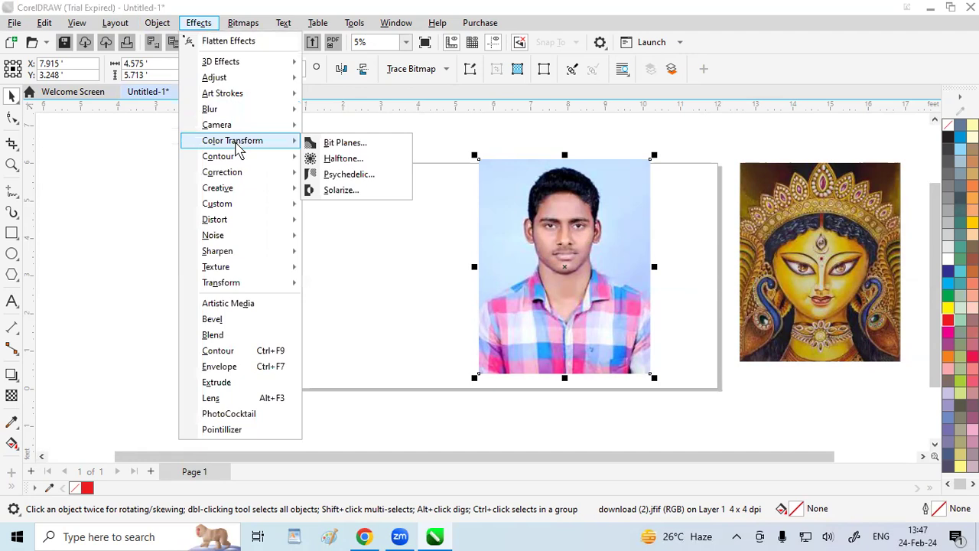
left_click(356, 148)
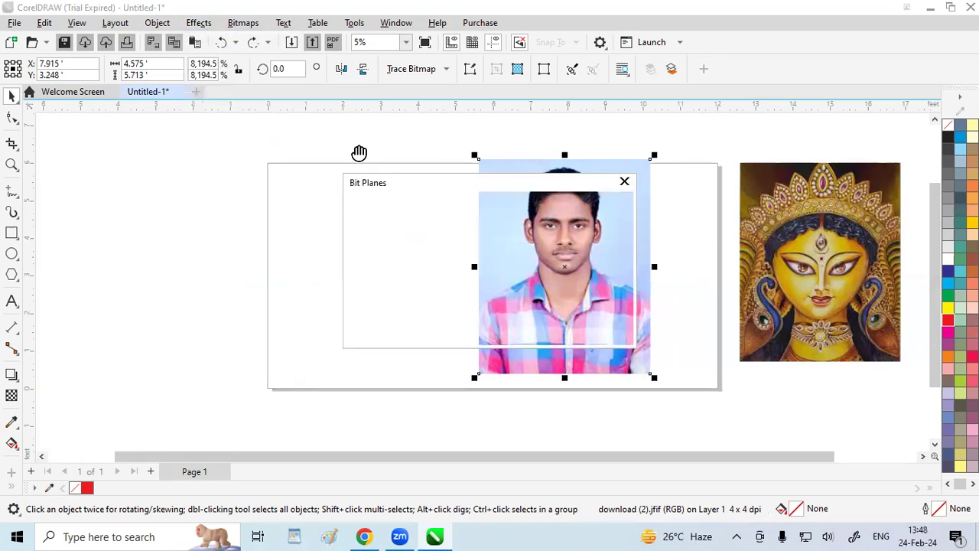
left_click_drag(464, 191, 263, 140)
left_click(272, 157)
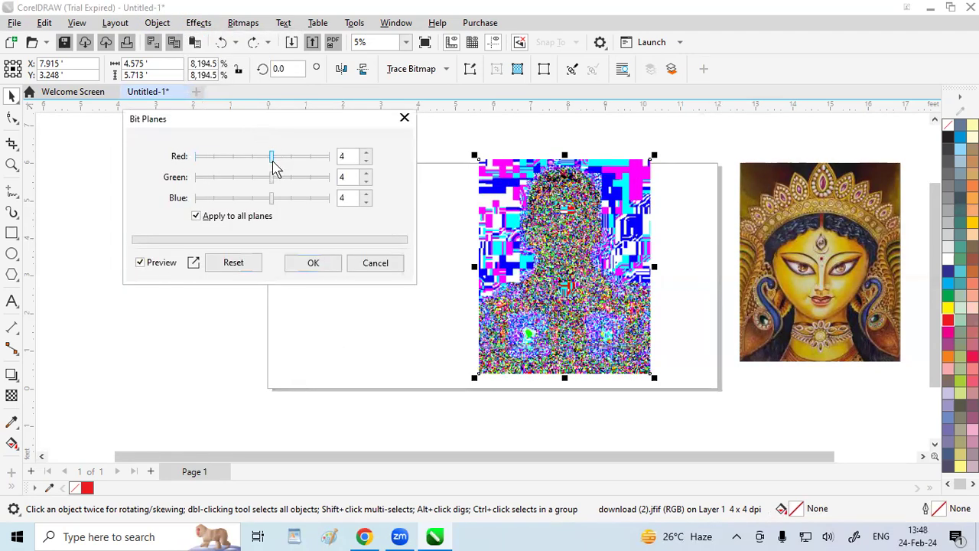
left_click(327, 156)
left_click(312, 177)
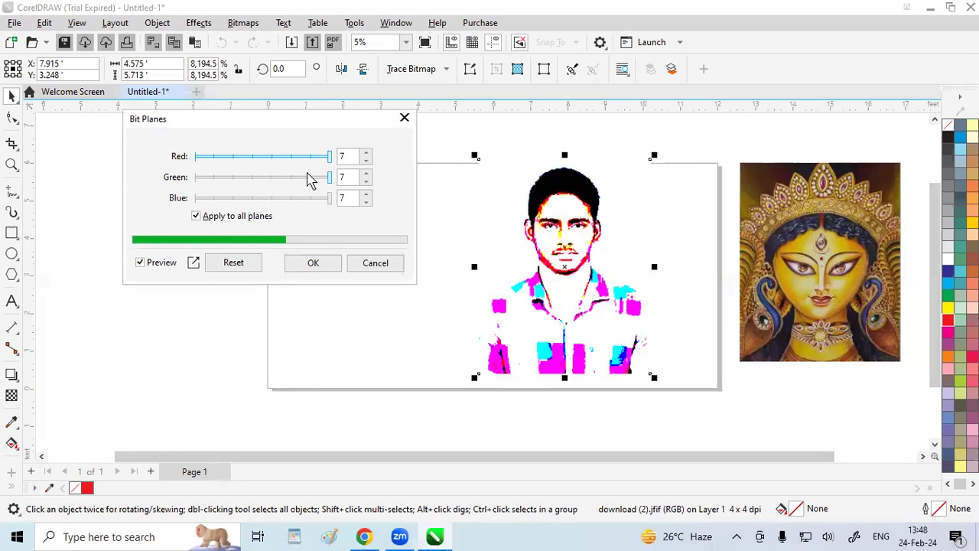
left_click(291, 179)
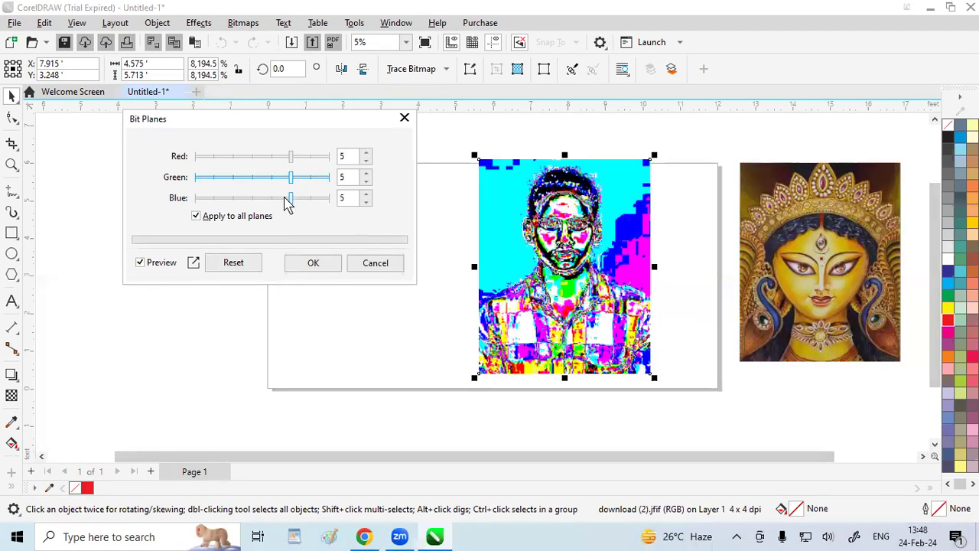
Unlink the color planes, set the blue plane to 6, and cancel the Bit Planes effect
left_click(253, 218)
left_click(313, 201)
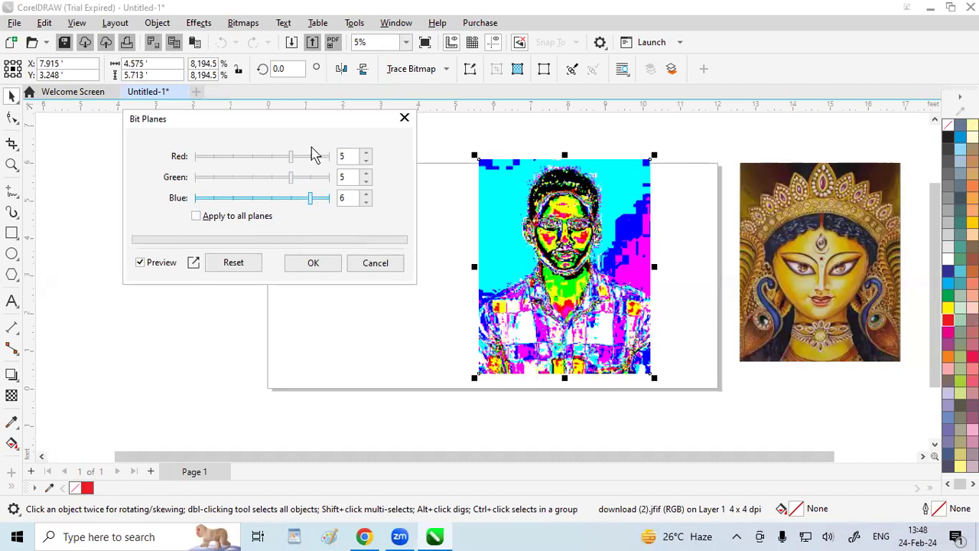
left_click(404, 115)
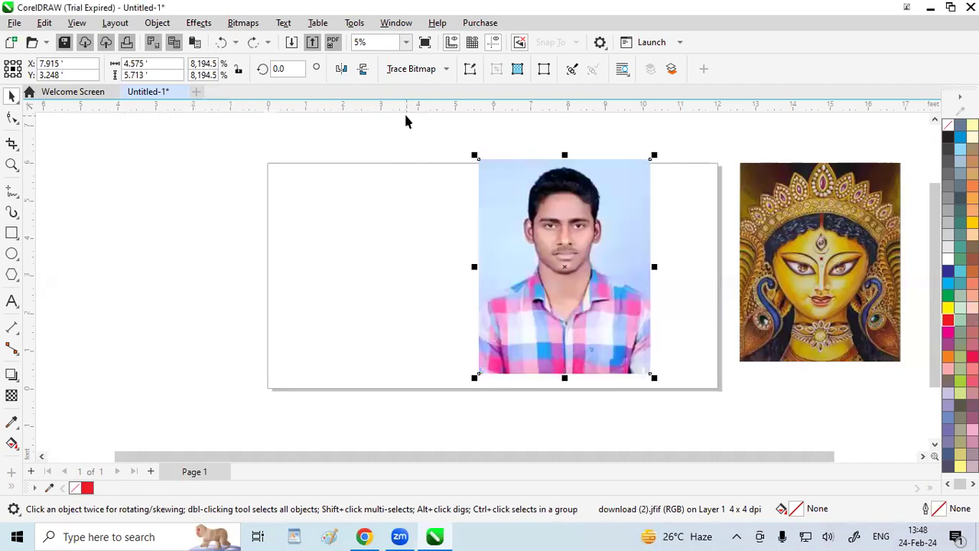
Try Edge Detect on the man's portrait with a white background and sensitivity 3 and 6, and cancel it
left_click(204, 23)
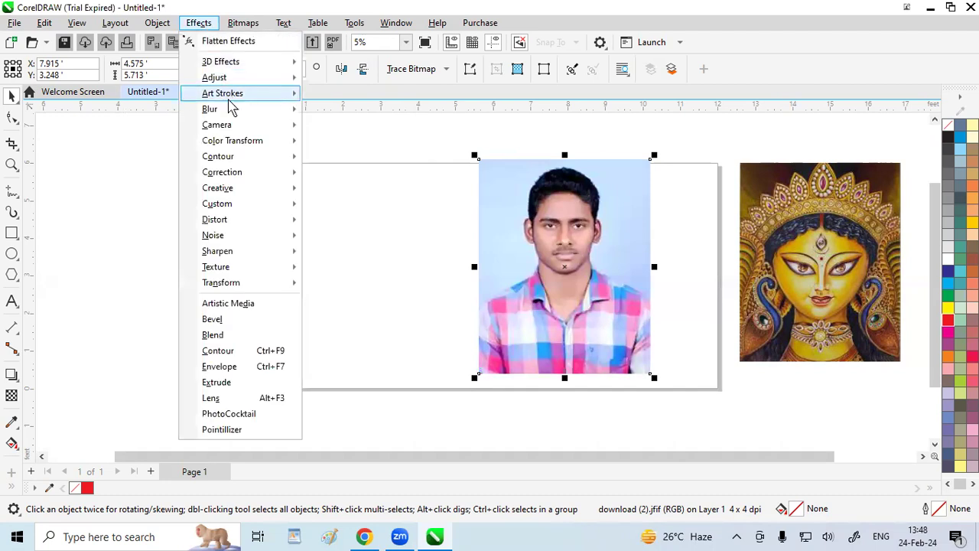
mouse_move(234, 158)
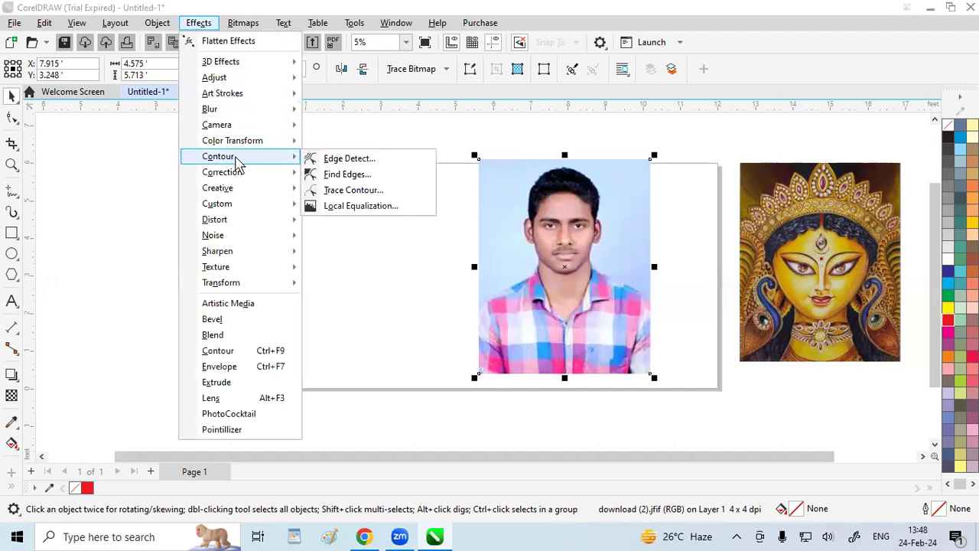
left_click(324, 161)
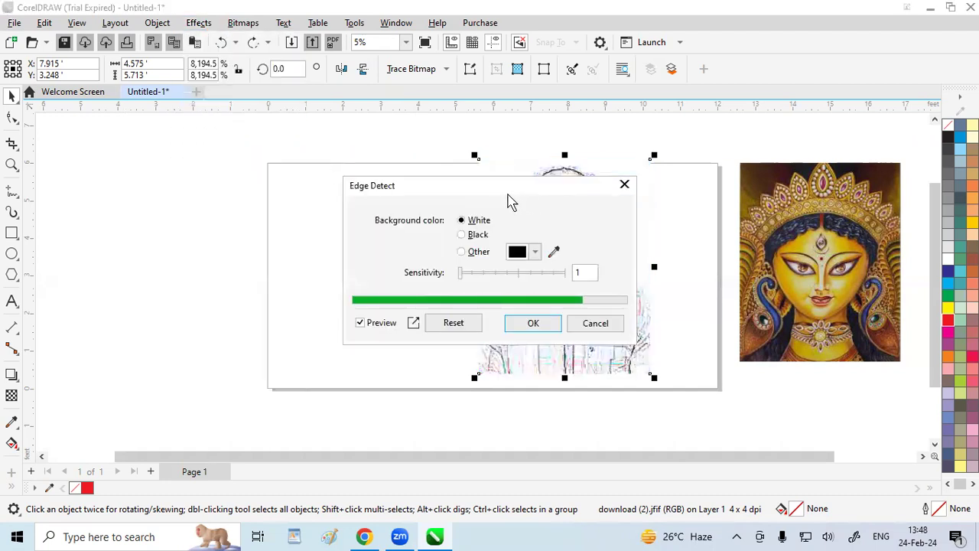
left_click_drag(505, 199, 254, 120)
left_click(233, 194)
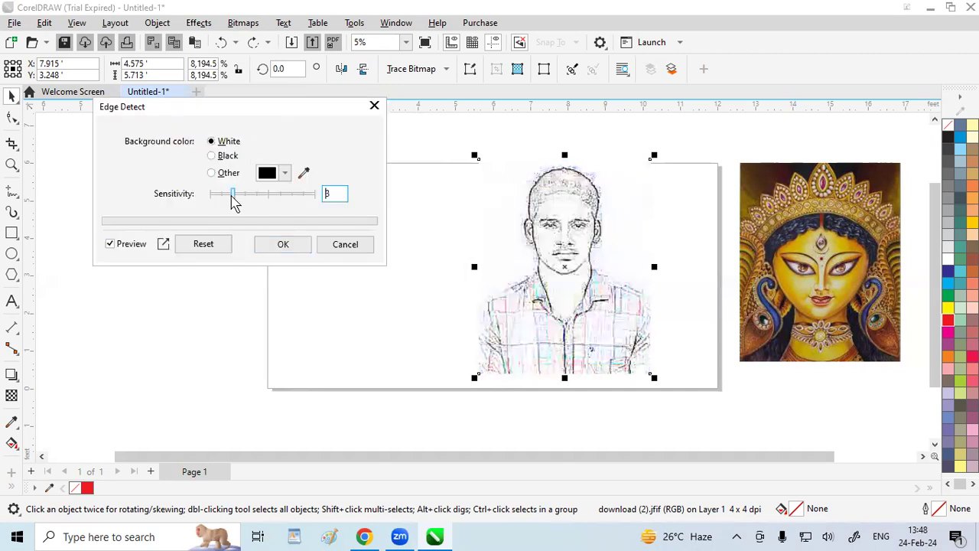
left_click(265, 194)
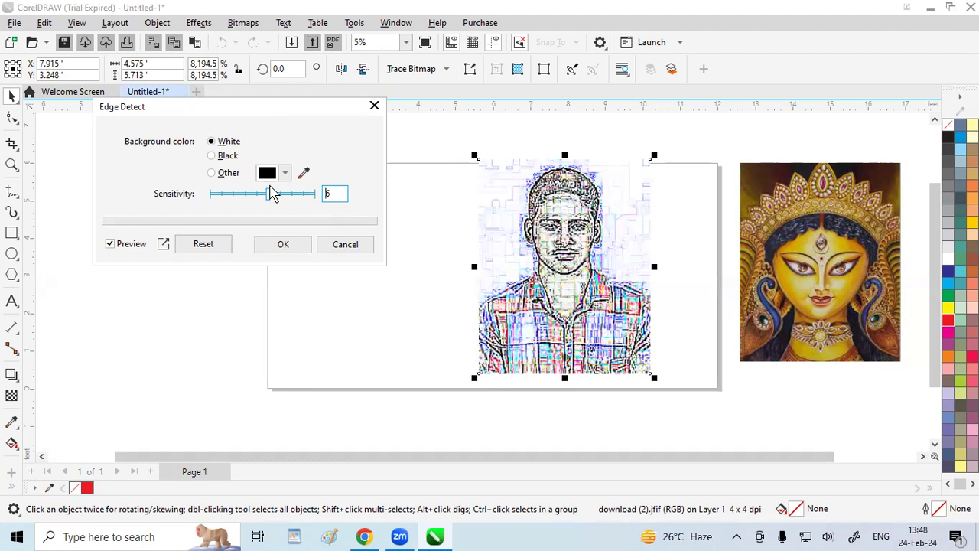
left_click(374, 105)
left_click(342, 175)
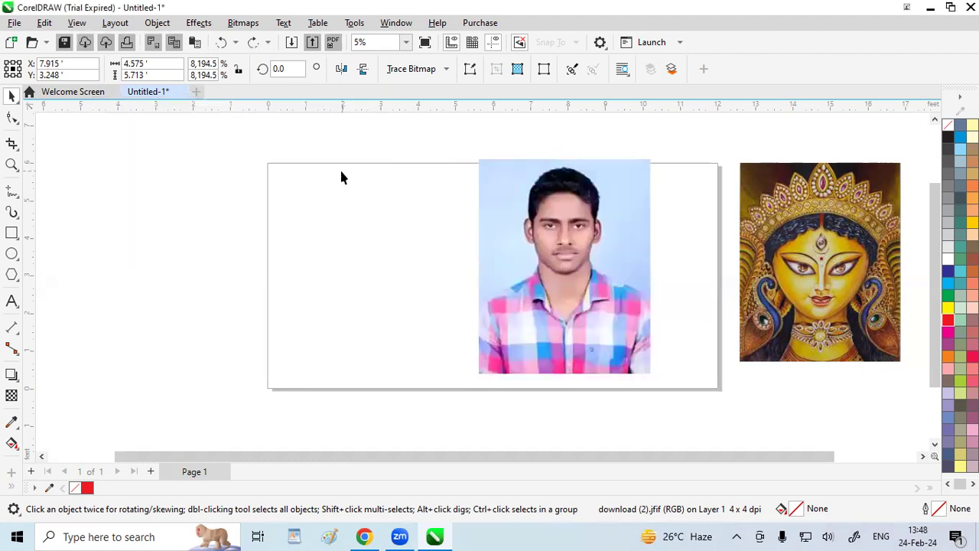
left_click(200, 24)
mouse_move(224, 146)
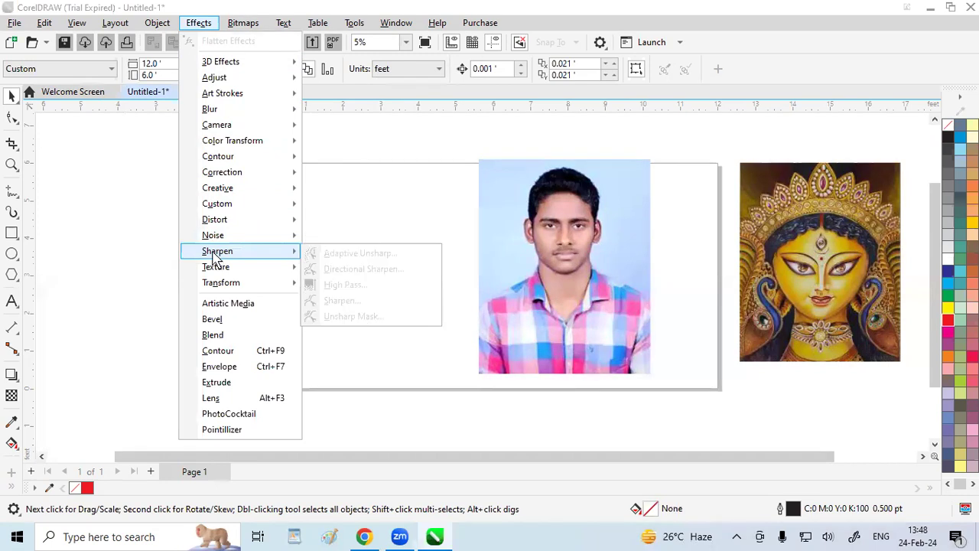
mouse_move(211, 283)
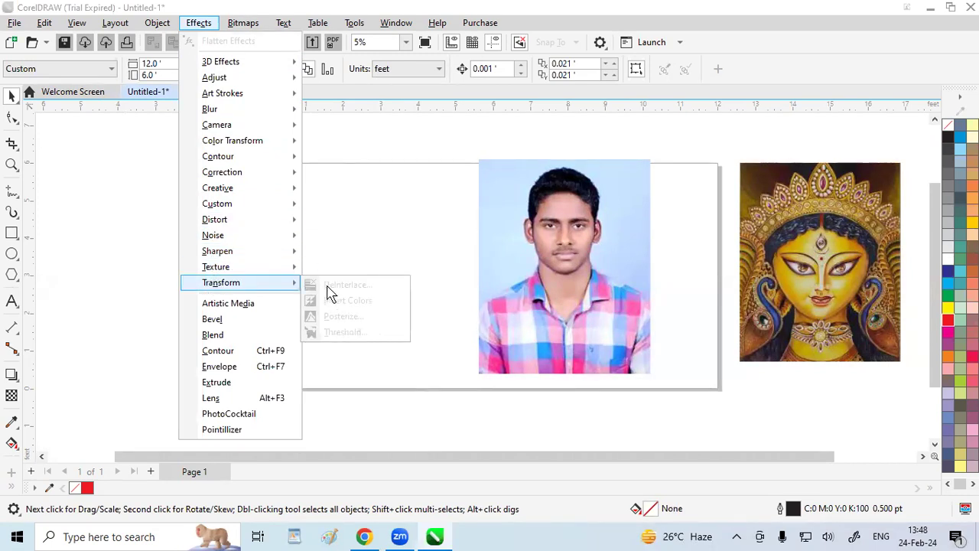
left_click(350, 233)
Shift the man's portrait slightly down and convert it to a 300 dpi CMYK Color (32-bit) bitmap with anti-aliasing and transparent background
left_click(599, 249)
left_click_drag(573, 228, 571, 235)
left_click(243, 23)
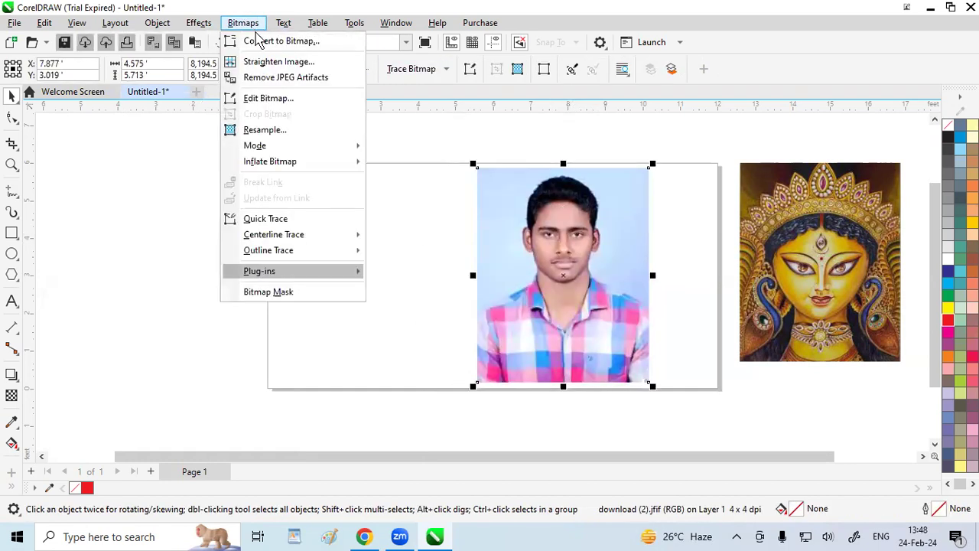
left_click(264, 43)
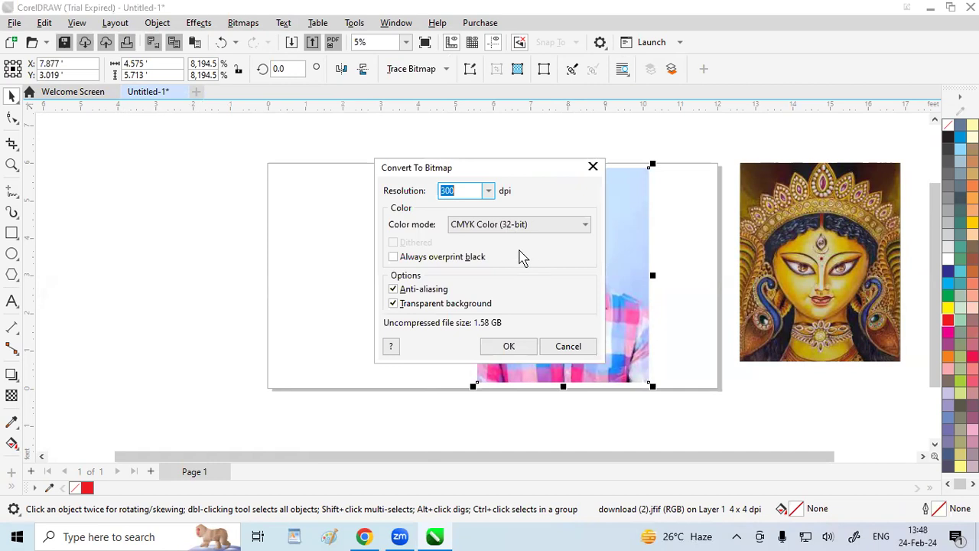
left_click(508, 345)
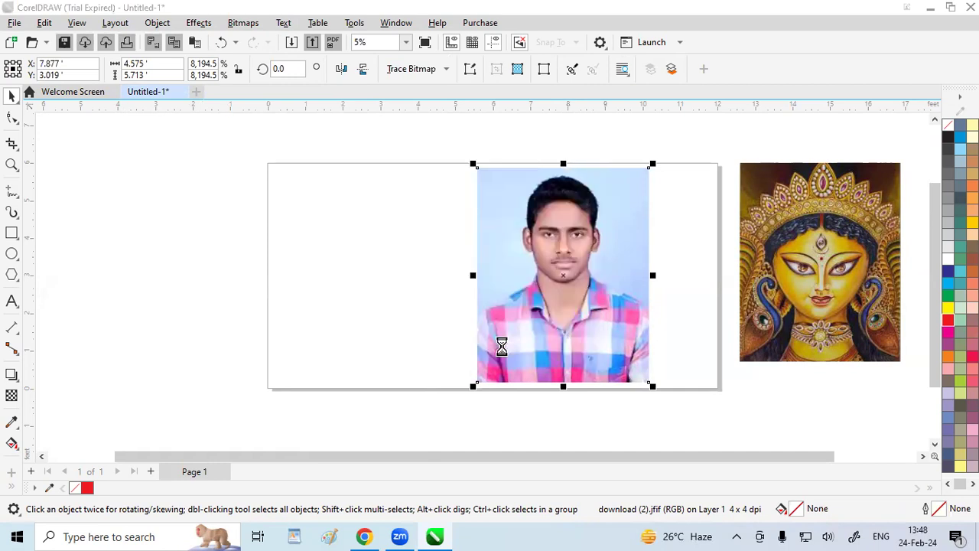